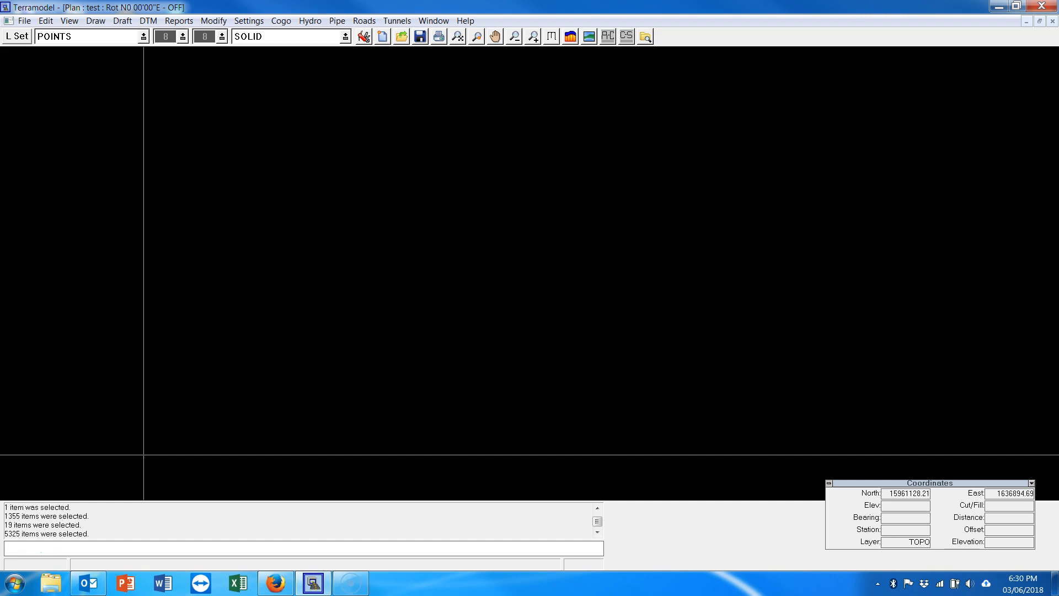
Start an AGPS.nez import and choose howickfarm_10.nez from the Topo data collection Nov 6 2010 folder as the points file
click(115, 406)
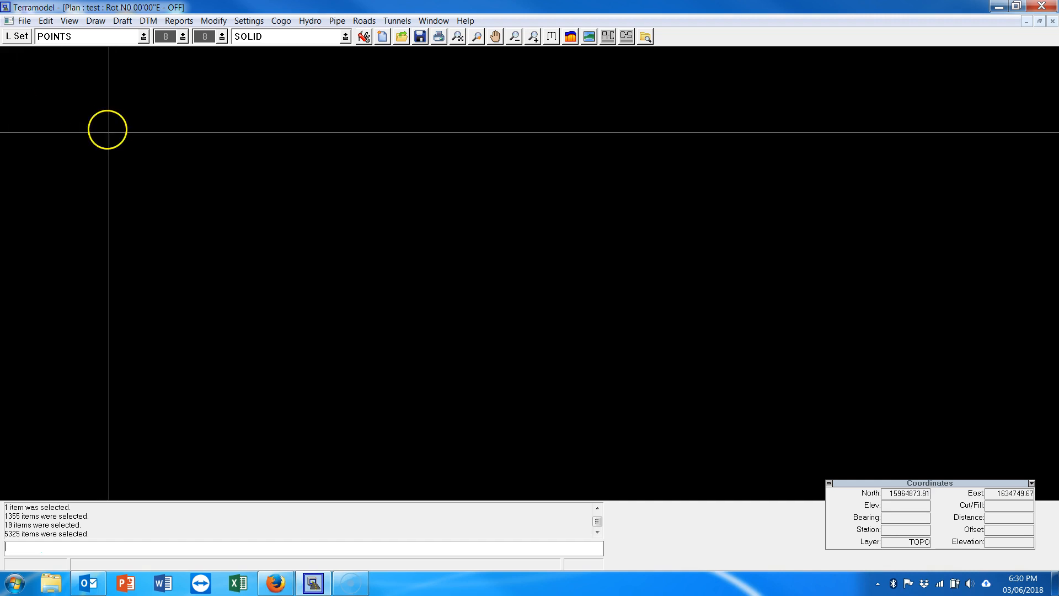
click(25, 21)
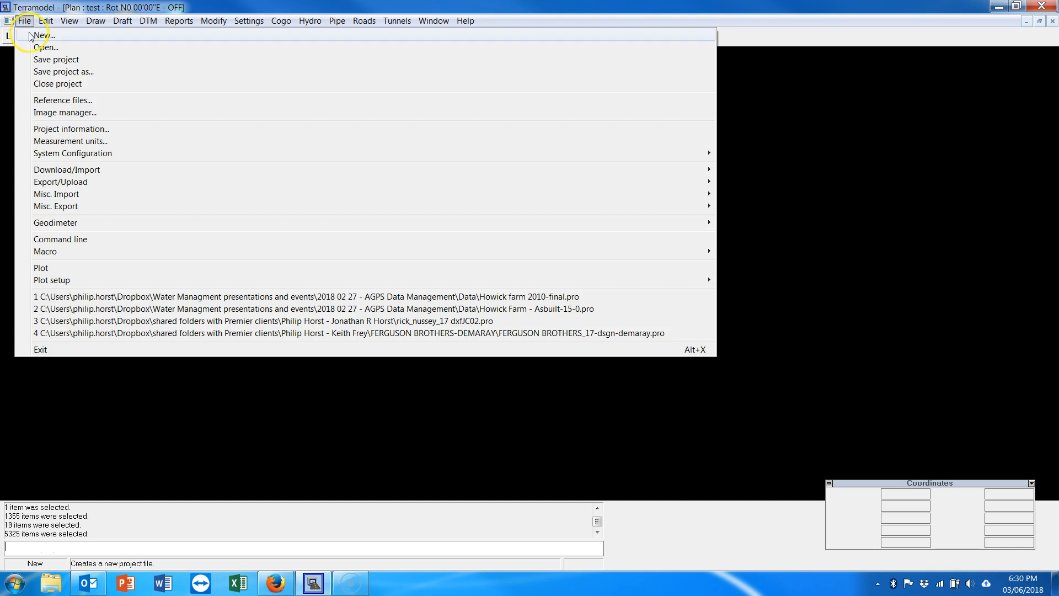
mouse_move(63, 170)
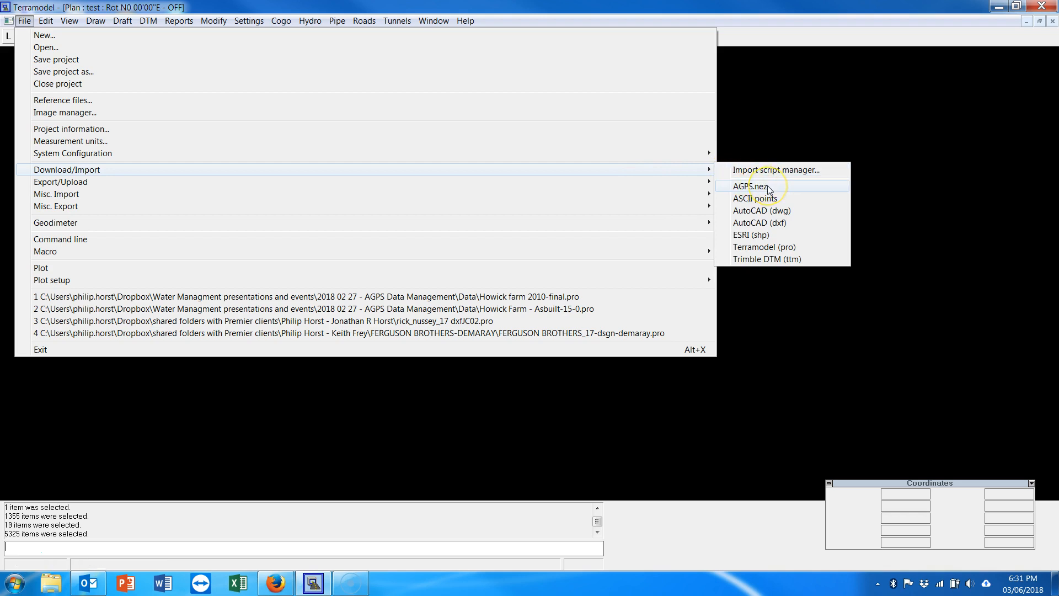
click(768, 187)
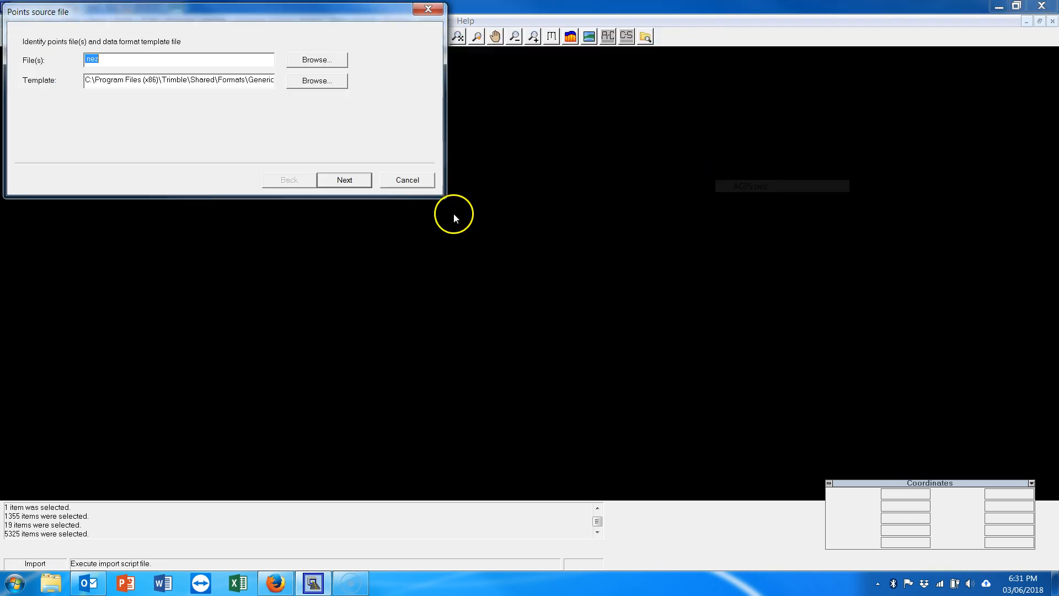
click(334, 62)
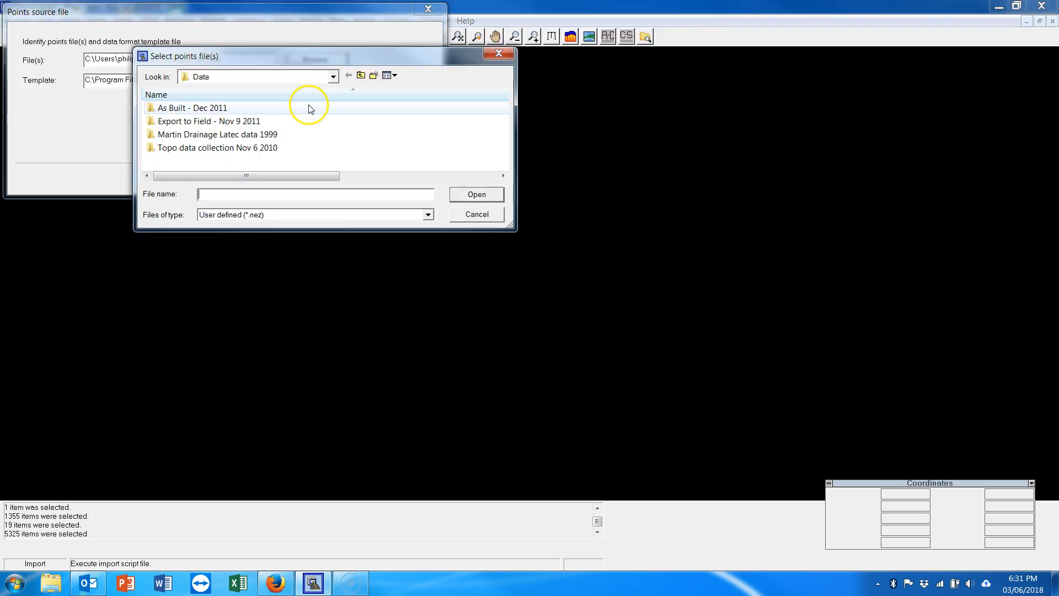
click(314, 76)
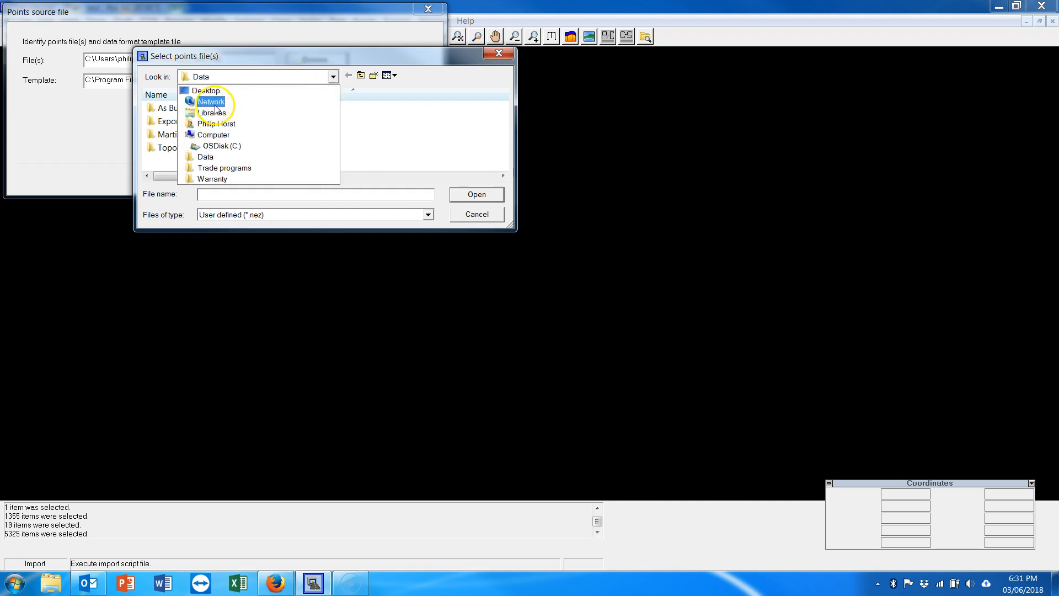
click(214, 157)
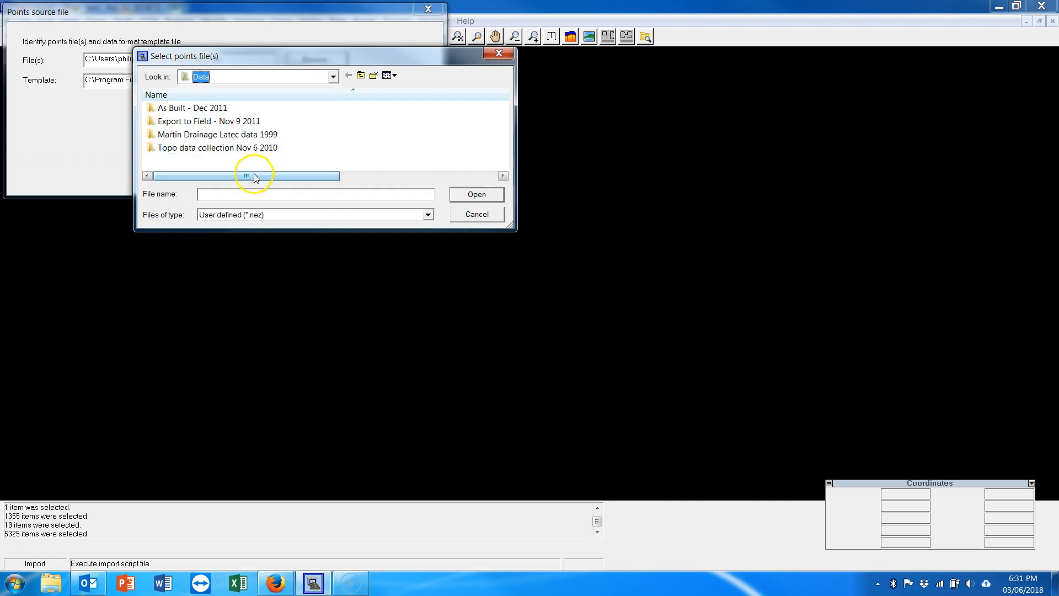
double_click(224, 148)
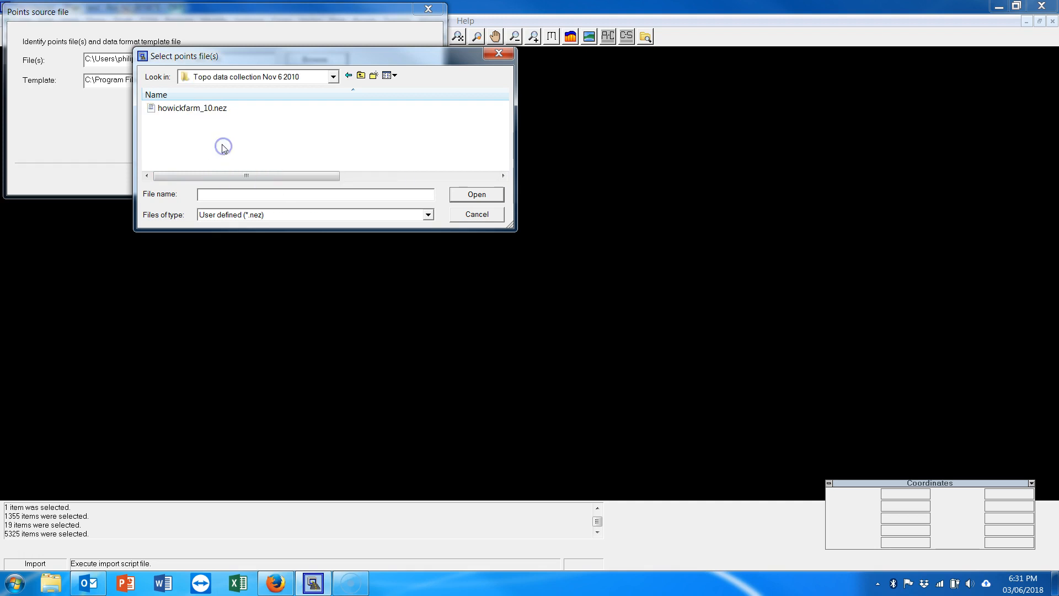
click(192, 108)
click(479, 195)
Import the chosen points onto the POINTS layer with starting point ID 1 and duplicate IDs renumbered
click(346, 180)
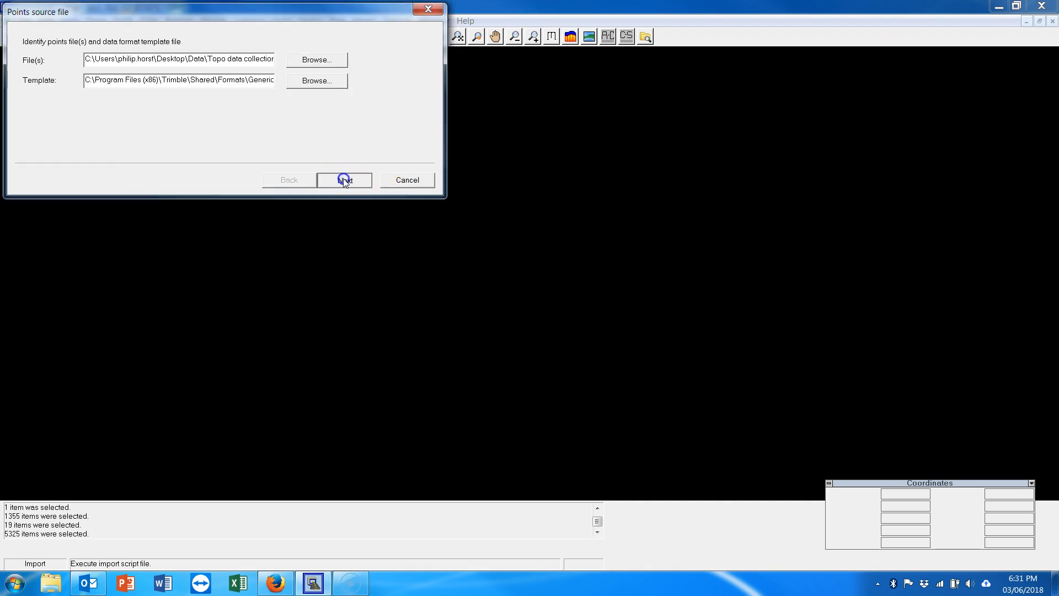
click(344, 181)
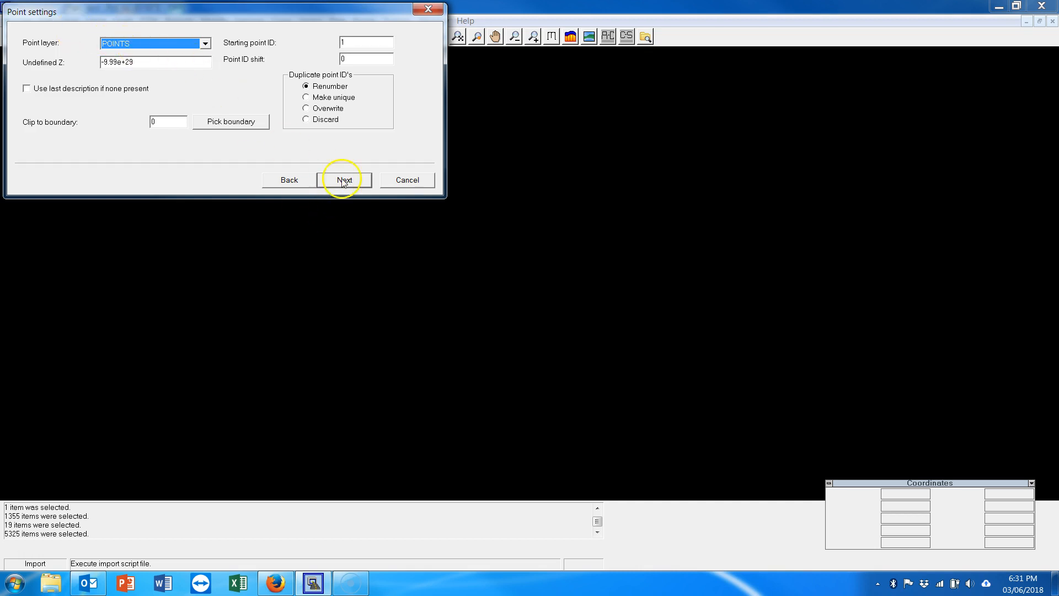
click(343, 181)
click(343, 180)
click(338, 180)
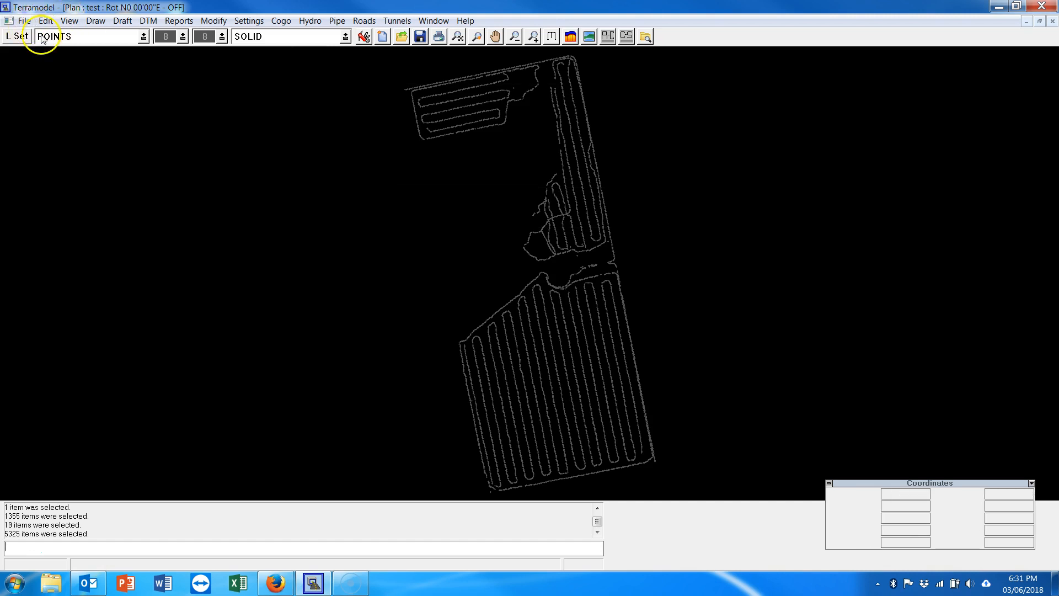
Import the AutoCAD DXF file from the Topo data collection Nov 6 2010 folder into the Plan view
click(25, 21)
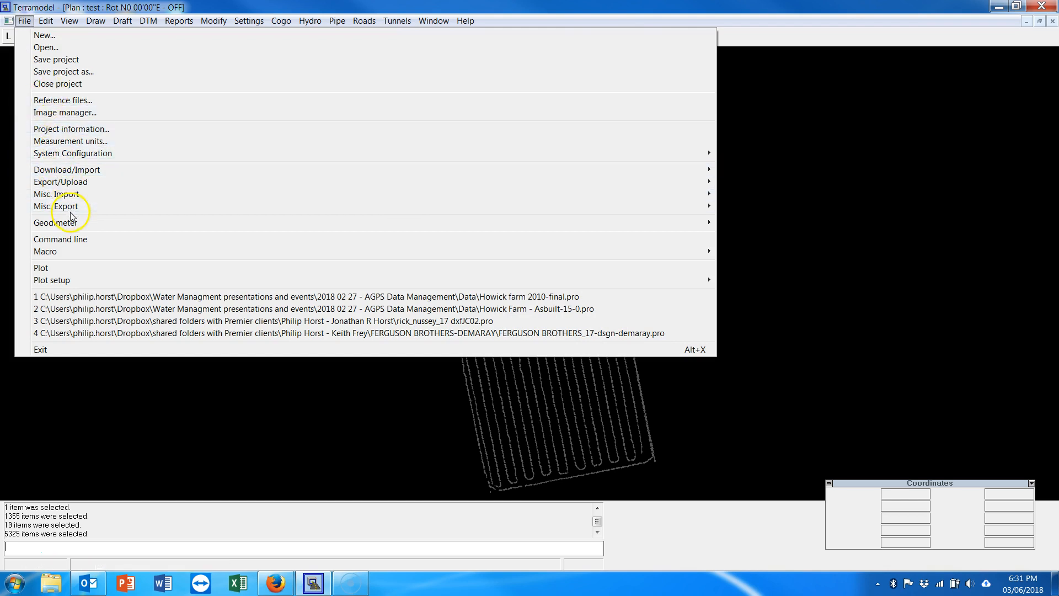
mouse_move(704, 208)
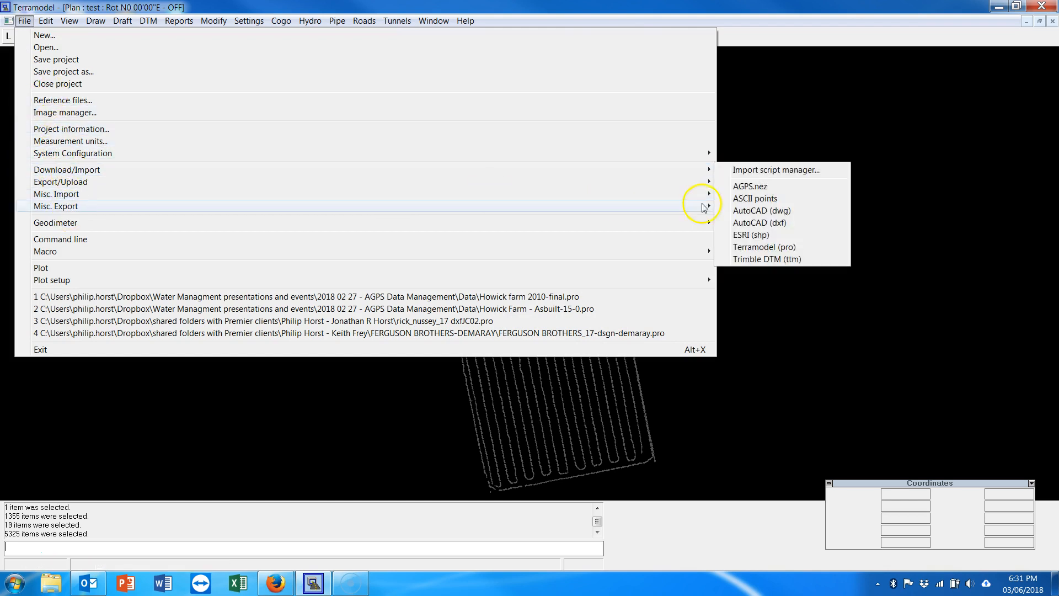
click(760, 223)
click(342, 77)
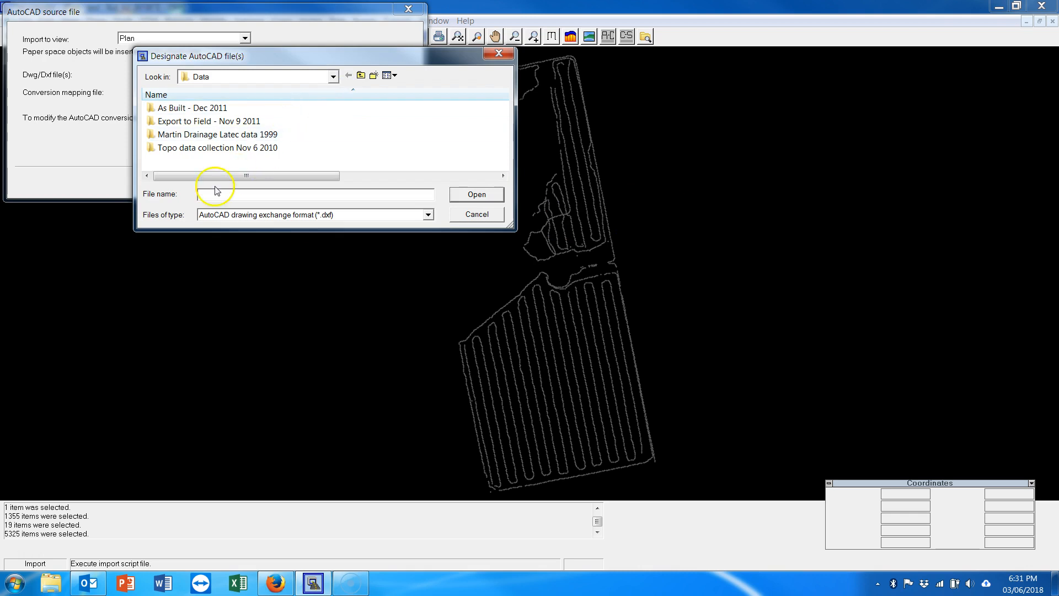
double_click(206, 146)
click(192, 108)
click(477, 194)
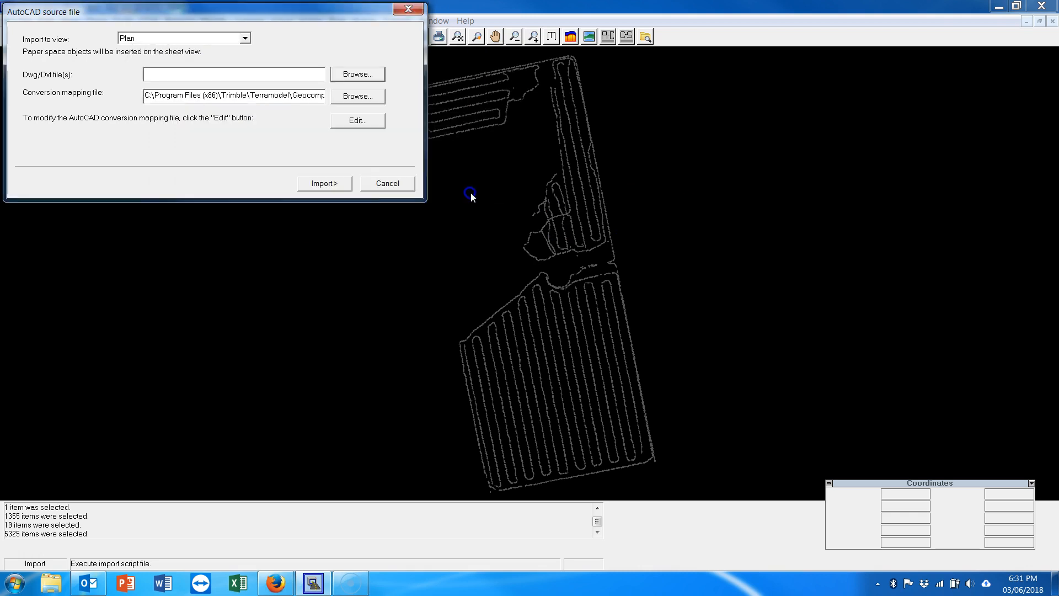
click(326, 183)
click(610, 334)
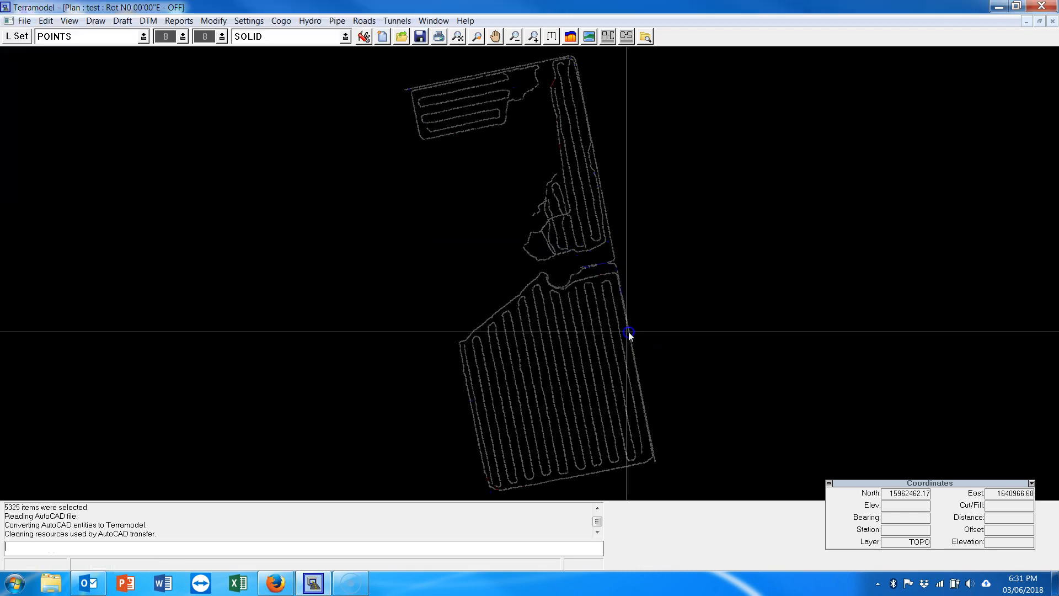
Start labeling points with text and select all points on the POINTS layer using layer selection
scroll(579, 288, up, 5)
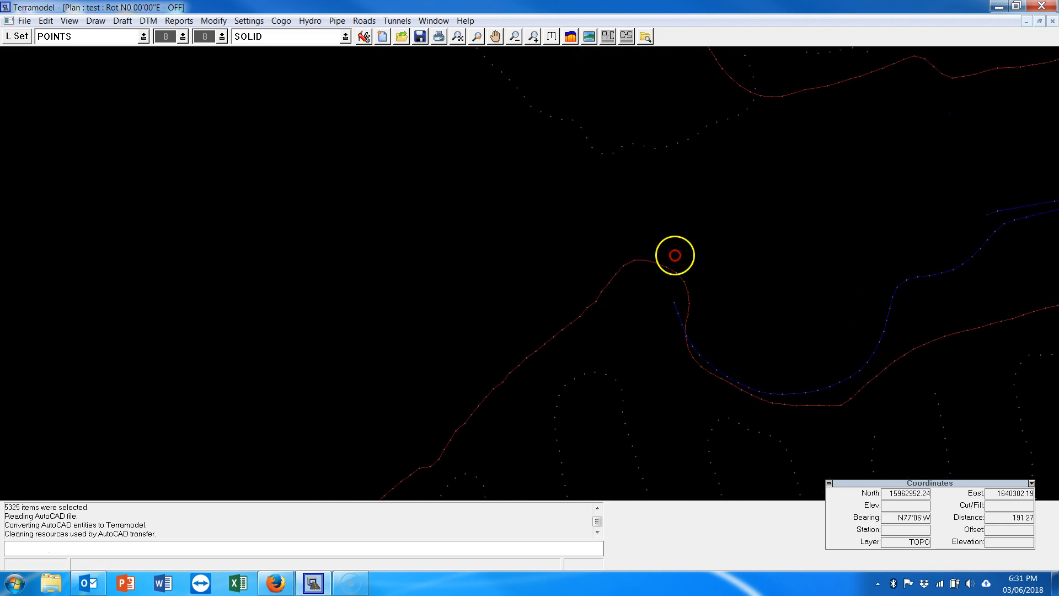
scroll(652, 215, down, 8)
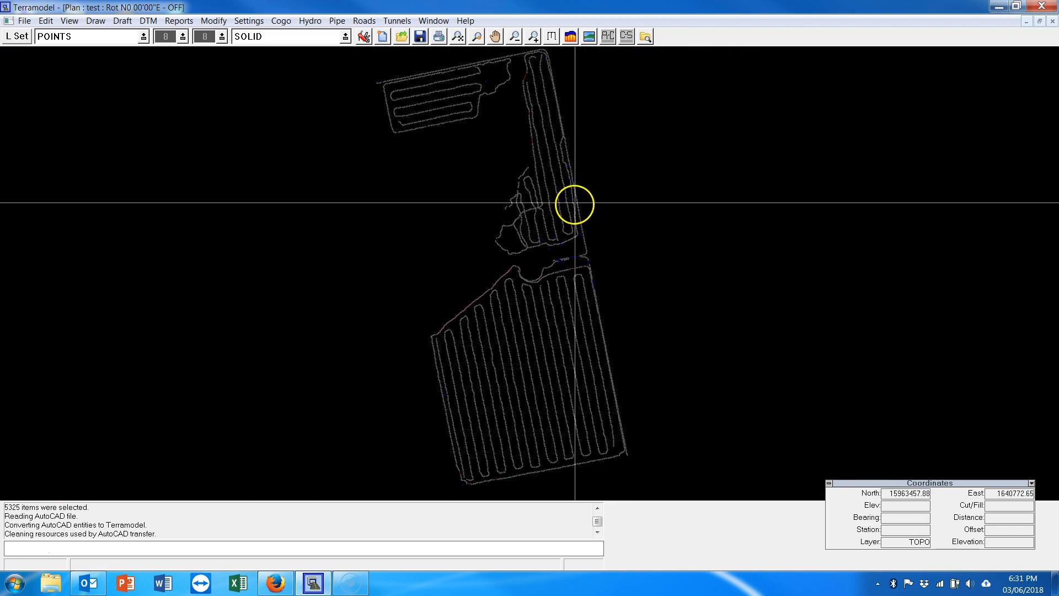
scroll(476, 327, up, 4)
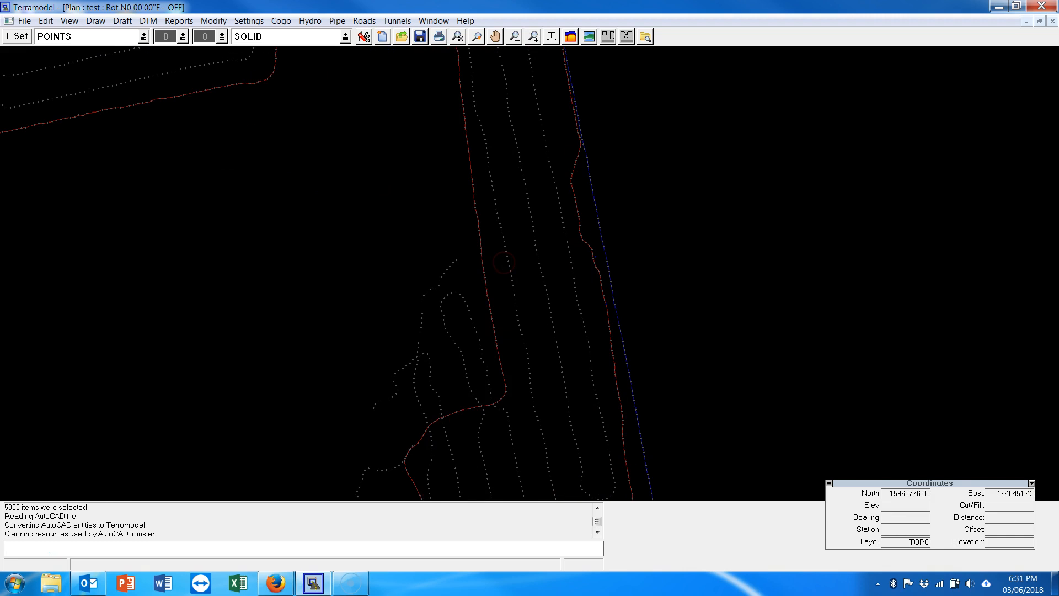
scroll(465, 253, down, 2)
middle_drag(362, 203, 410, 262)
scroll(401, 250, down, 1)
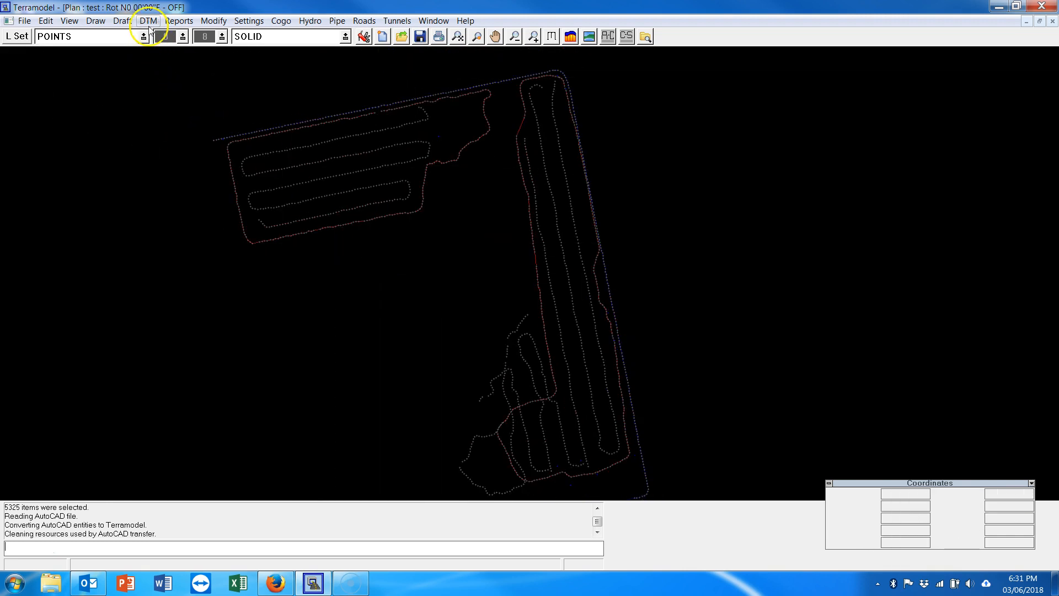
click(123, 22)
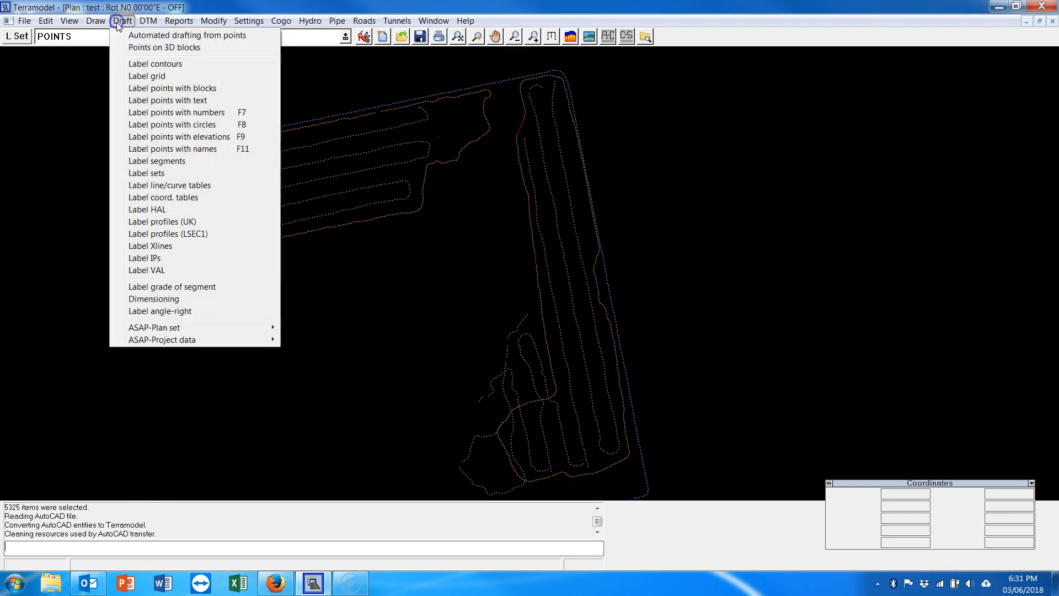
click(173, 101)
key(l)
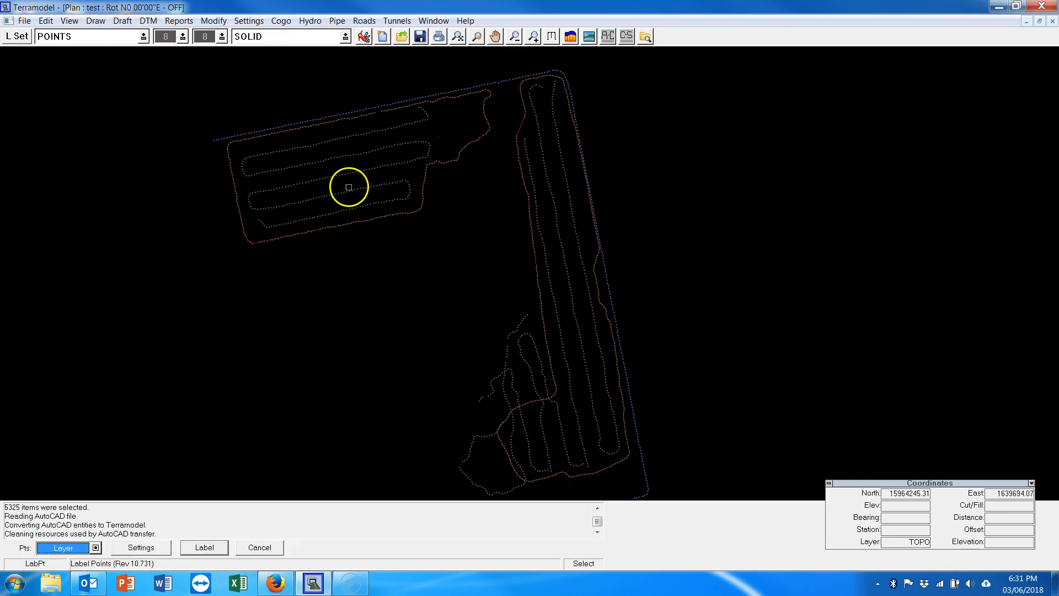
click(350, 186)
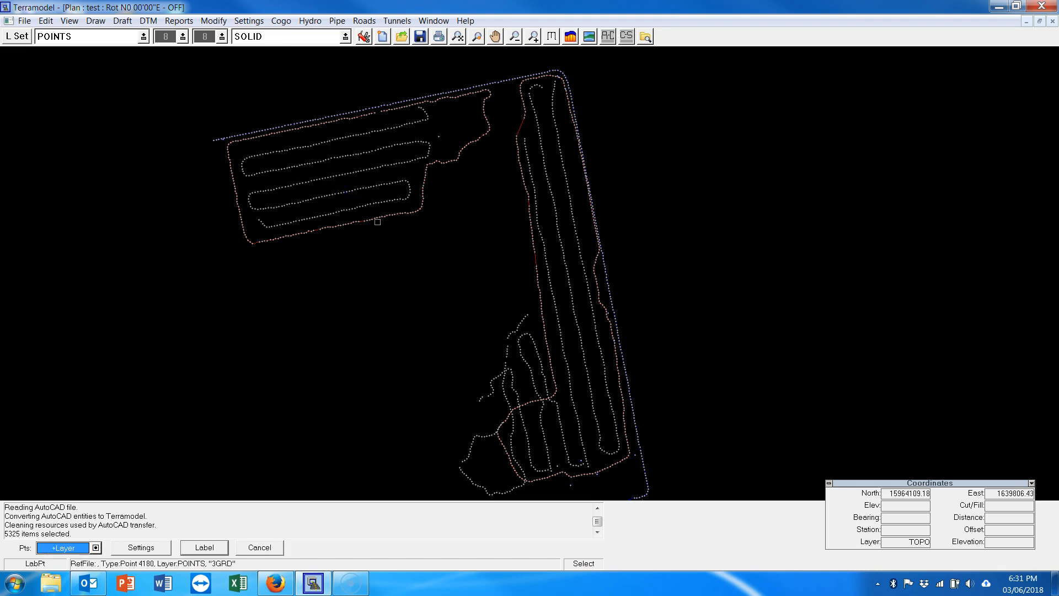
Label the selected points with Elevation and Symbol, accepting the existing settings for both
click(140, 547)
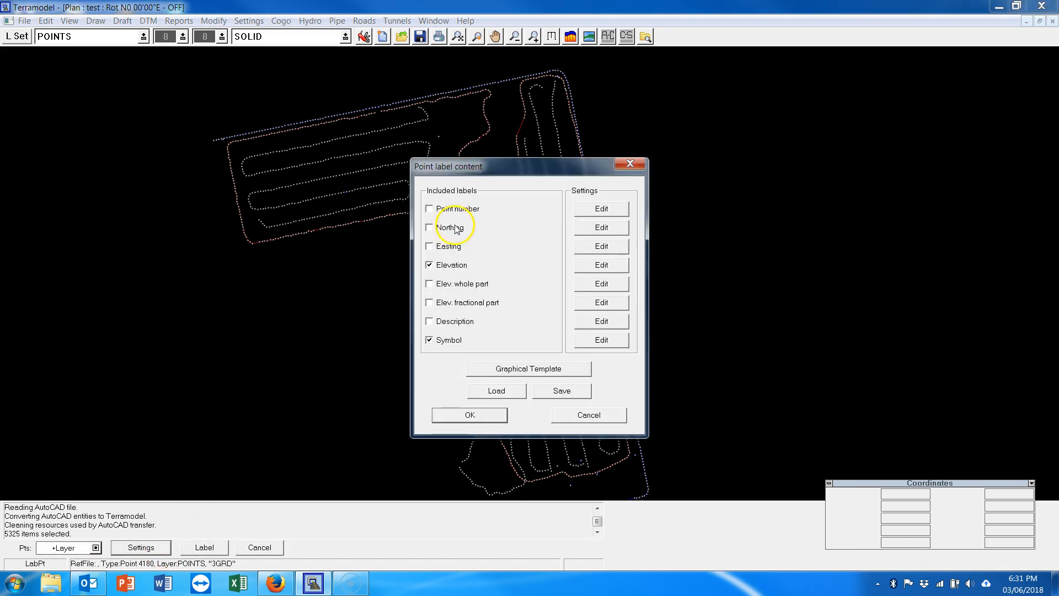
click(600, 270)
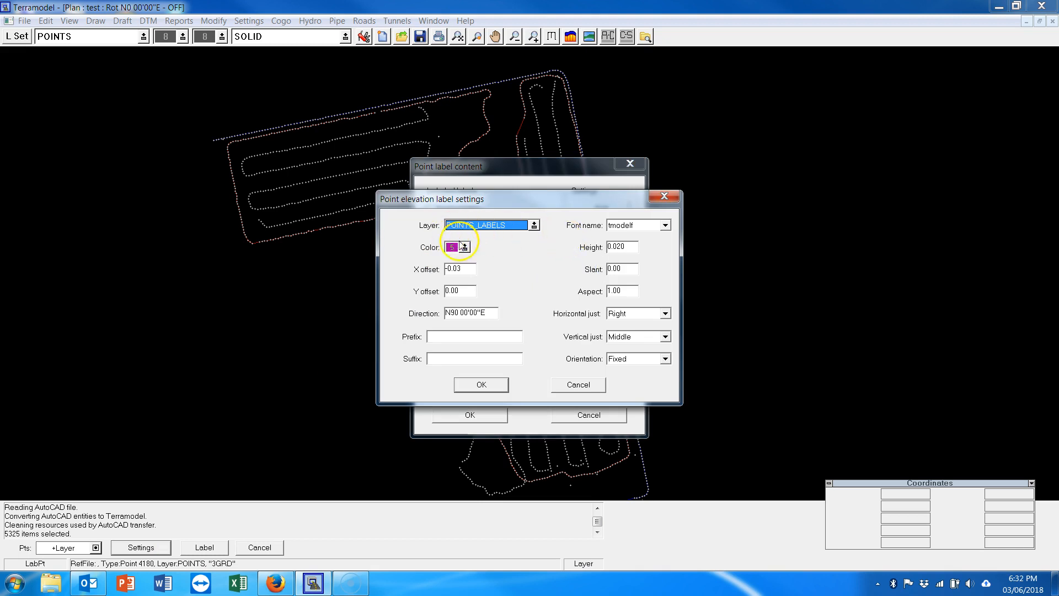
click(489, 387)
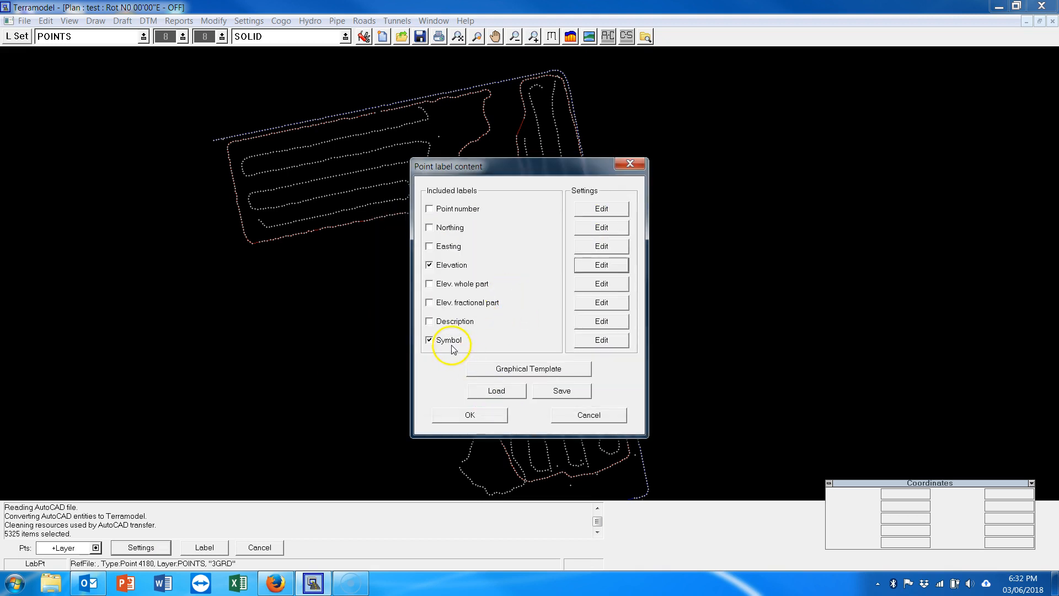
click(601, 341)
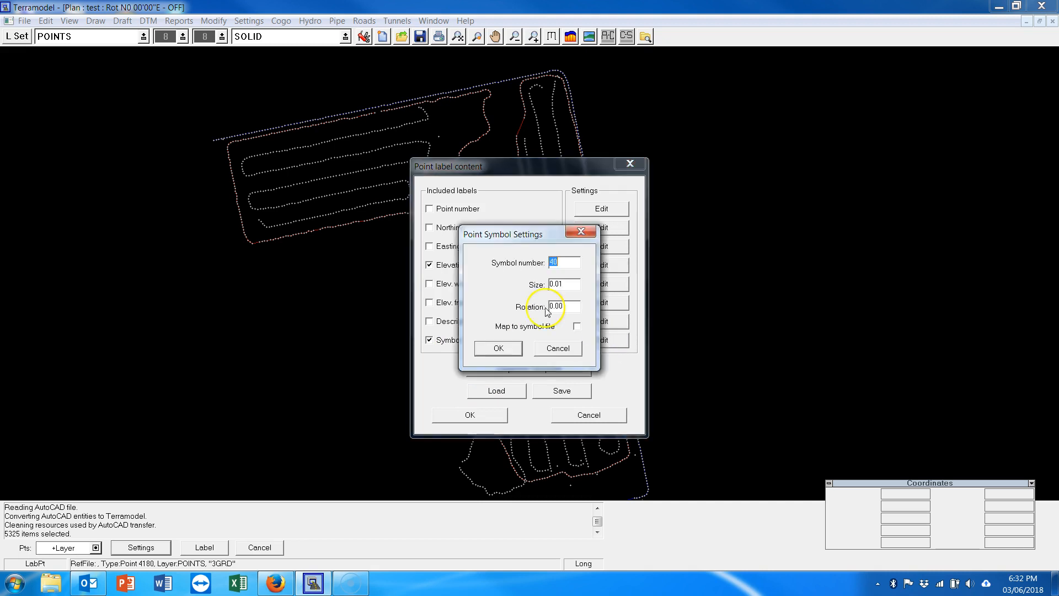
click(498, 349)
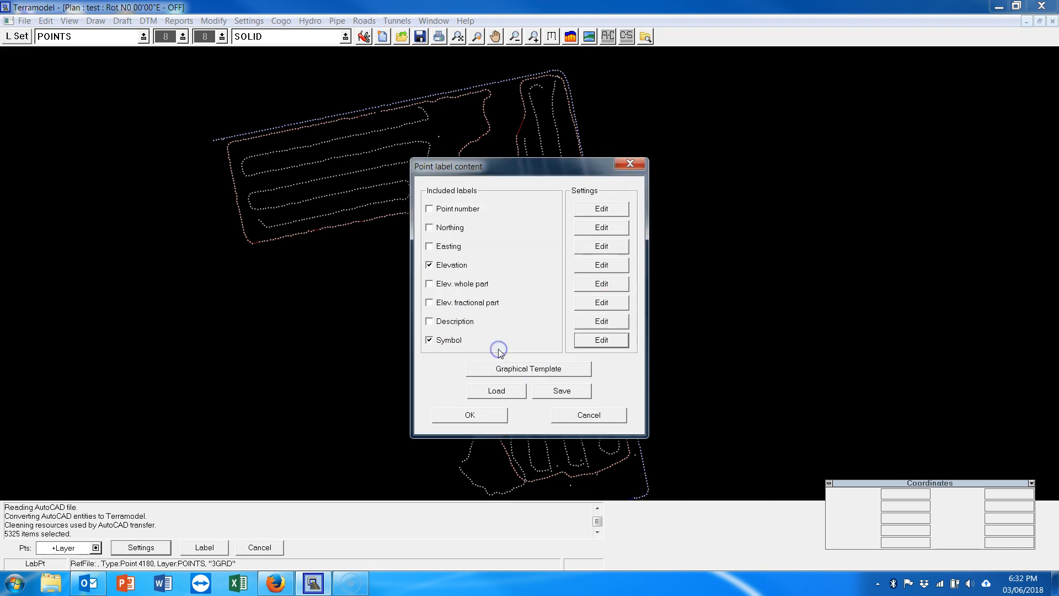
click(487, 423)
click(204, 547)
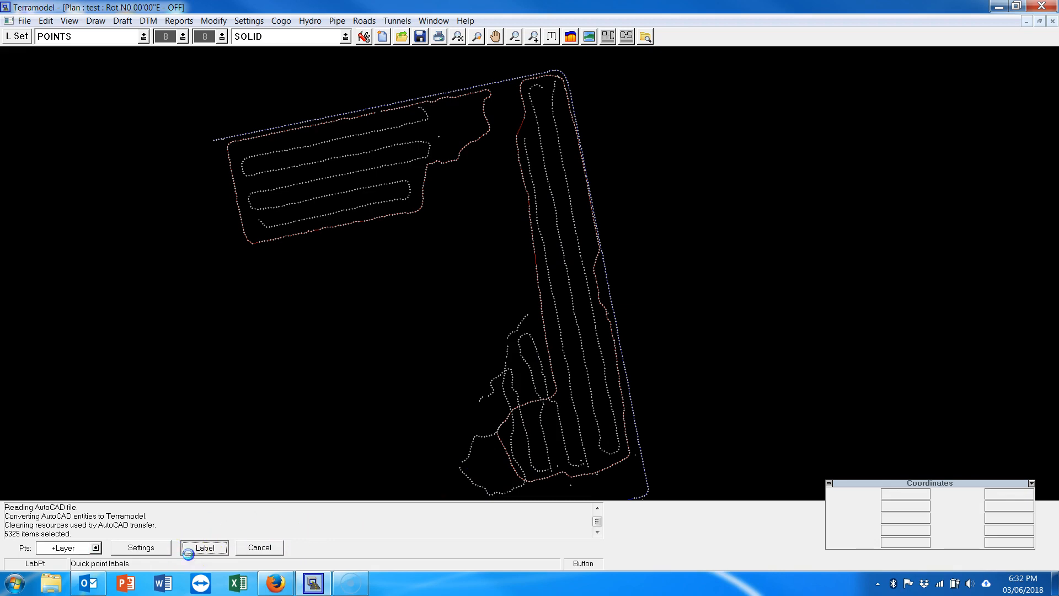
Inspect the elevation labels along the survey passes and field boundaries at the northern end of the farm
scroll(353, 235, up, 2)
middle_drag(437, 235, 533, 490)
scroll(664, 255, up, 4)
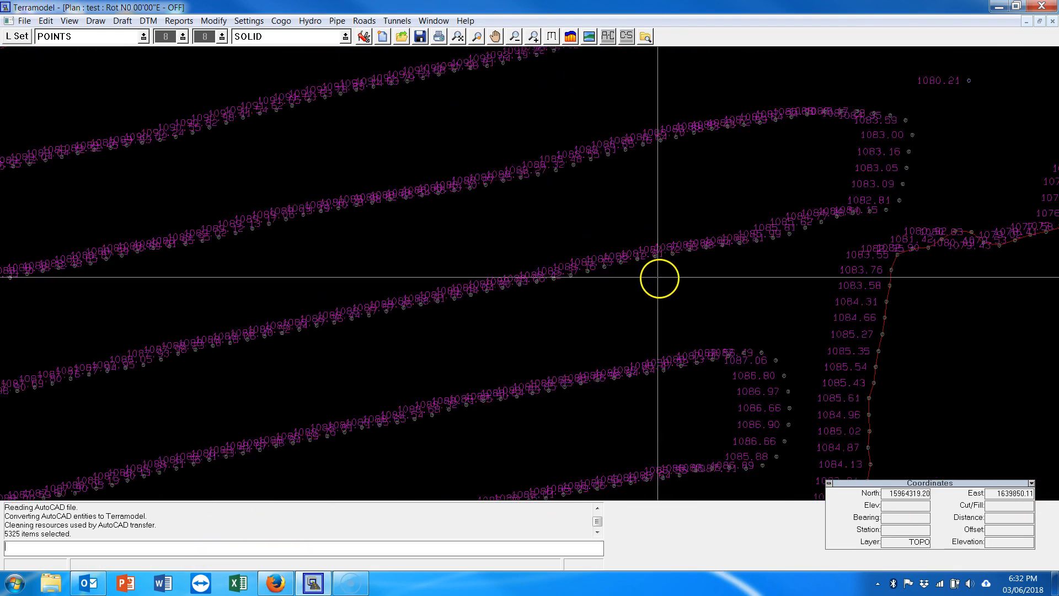
scroll(644, 265, down, 6)
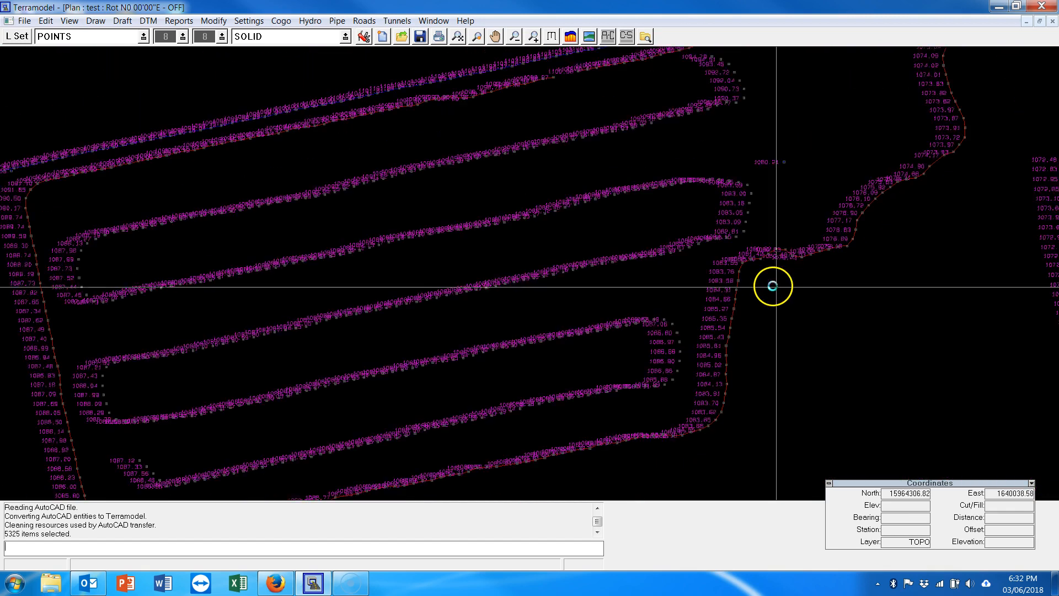
middle_drag(843, 303, 612, 257)
scroll(761, 253, up, 1)
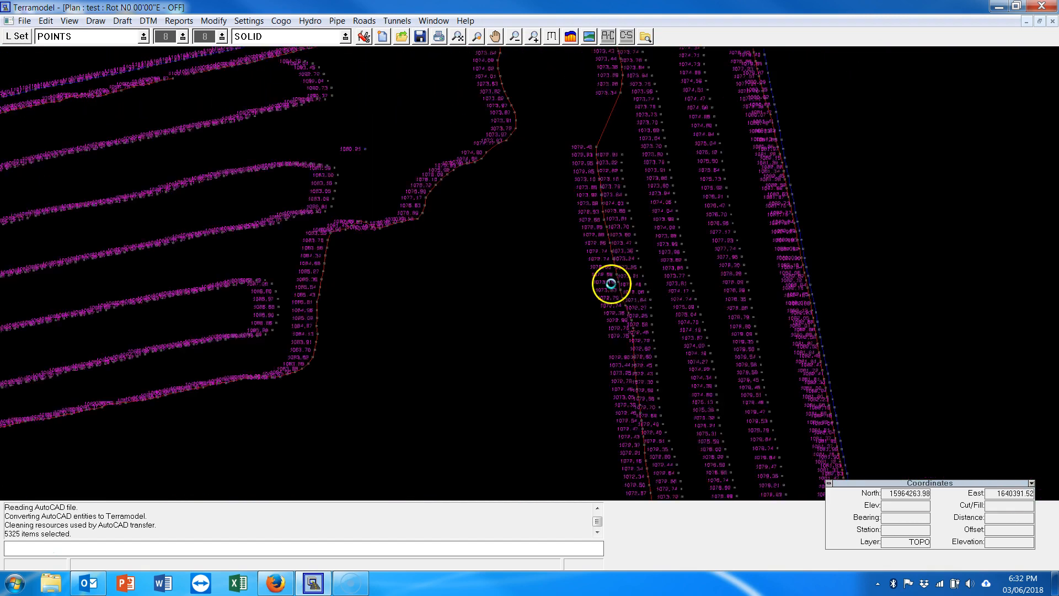
scroll(534, 271, down, 4)
middle_drag(453, 269, 567, 277)
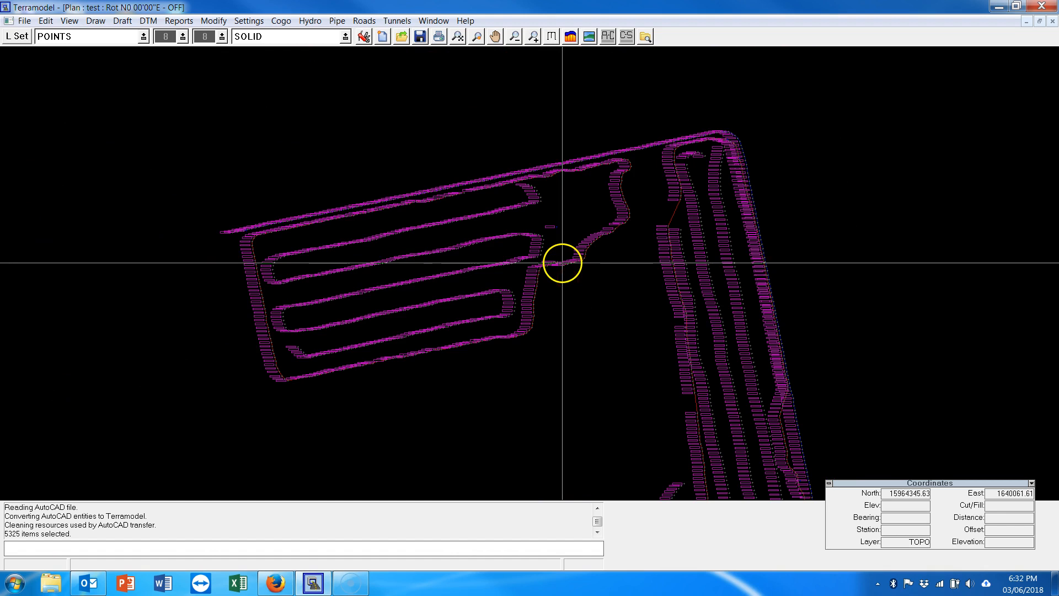
key(Return)
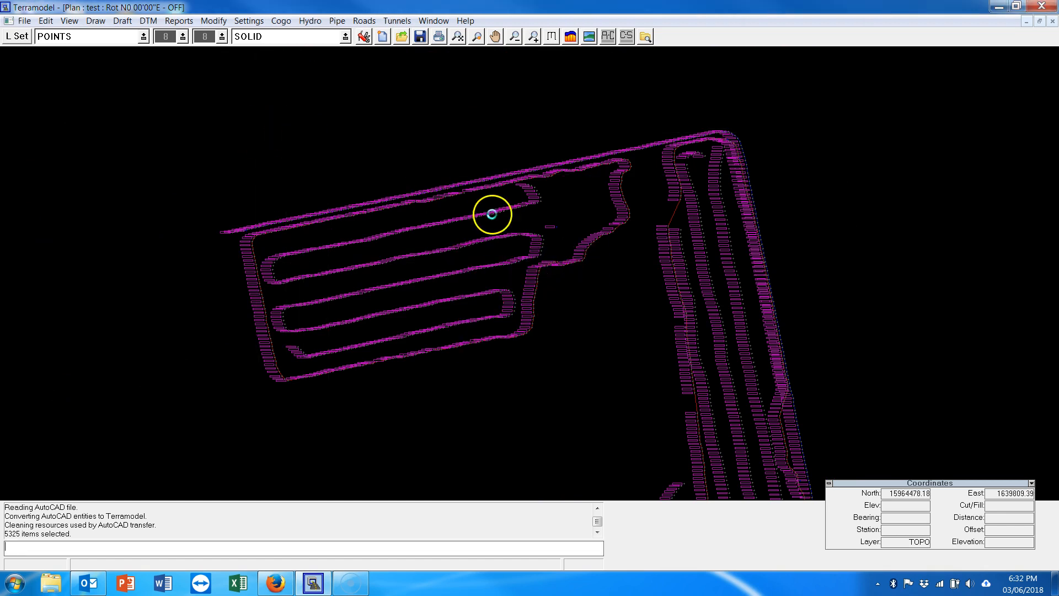
scroll(492, 214, up, 3)
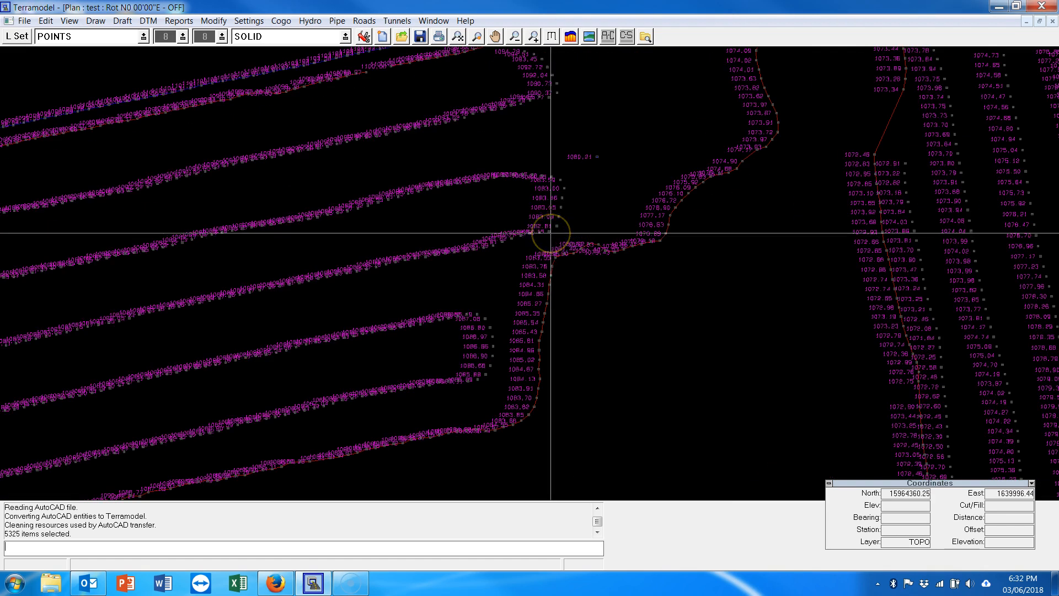
Delete all elevation labels on the POINTS_LABELS layer by selecting one label and extending the selection to its layer
key(Return)
click(505, 231)
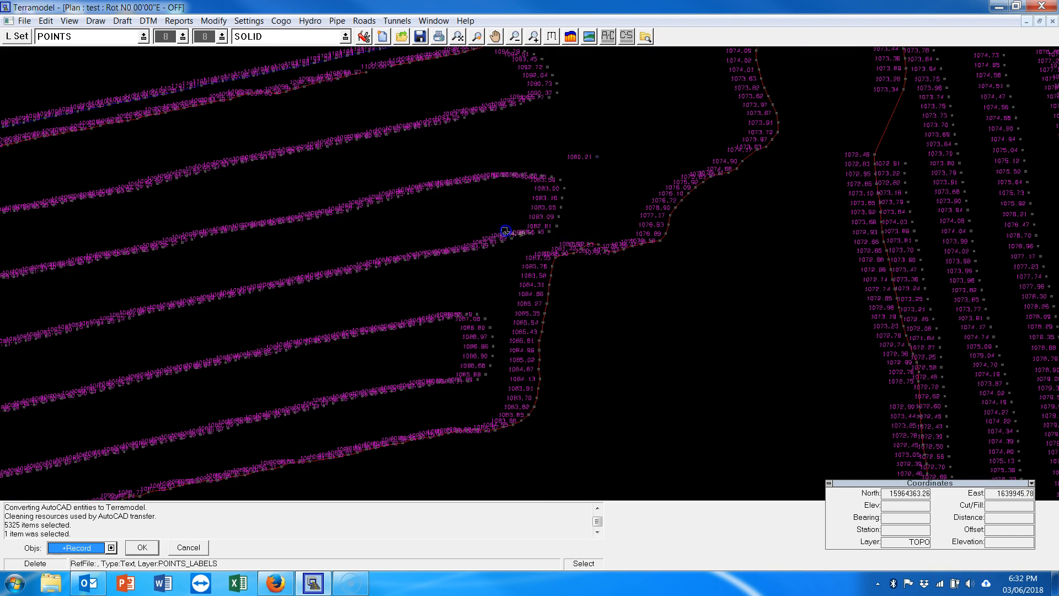
key(Return)
key(Return)
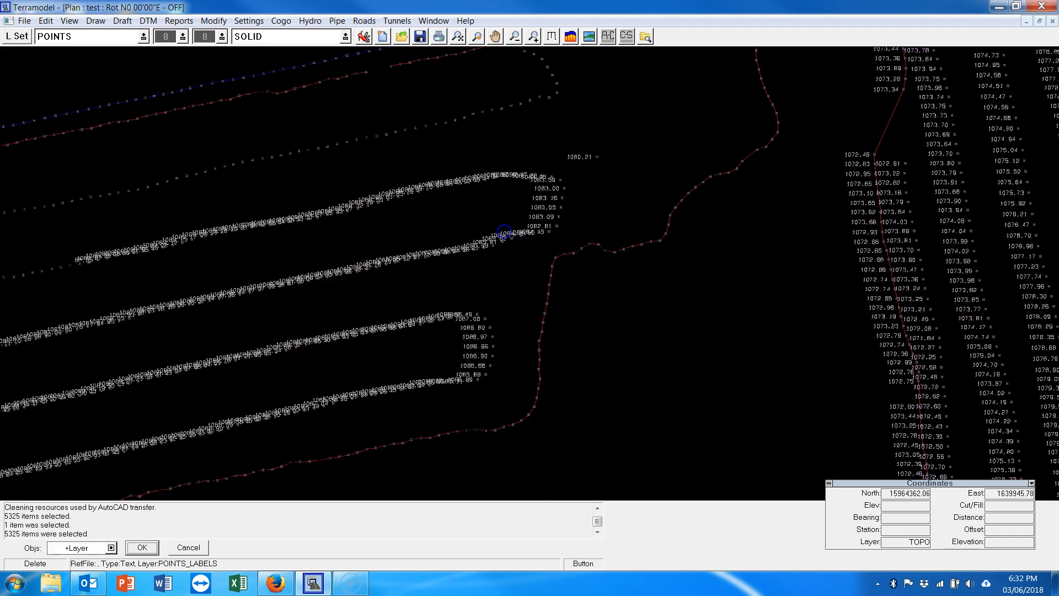
Turn on the display of DTM links for the POINTS layer in the link settings
scroll(534, 220, down, 1)
scroll(515, 241, up, 2)
scroll(515, 241, down, 3)
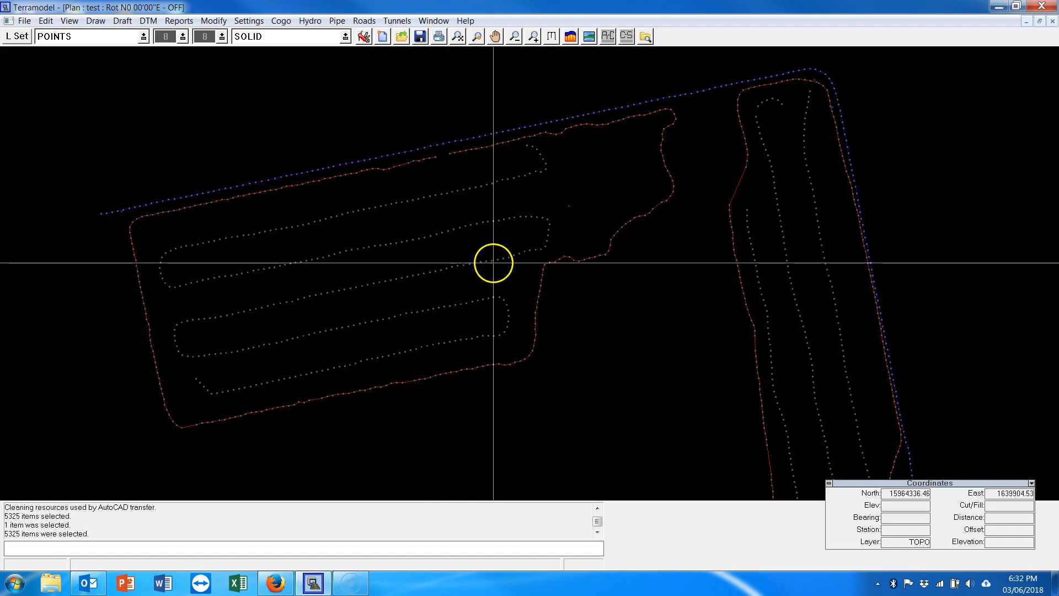
scroll(493, 263, up, 4)
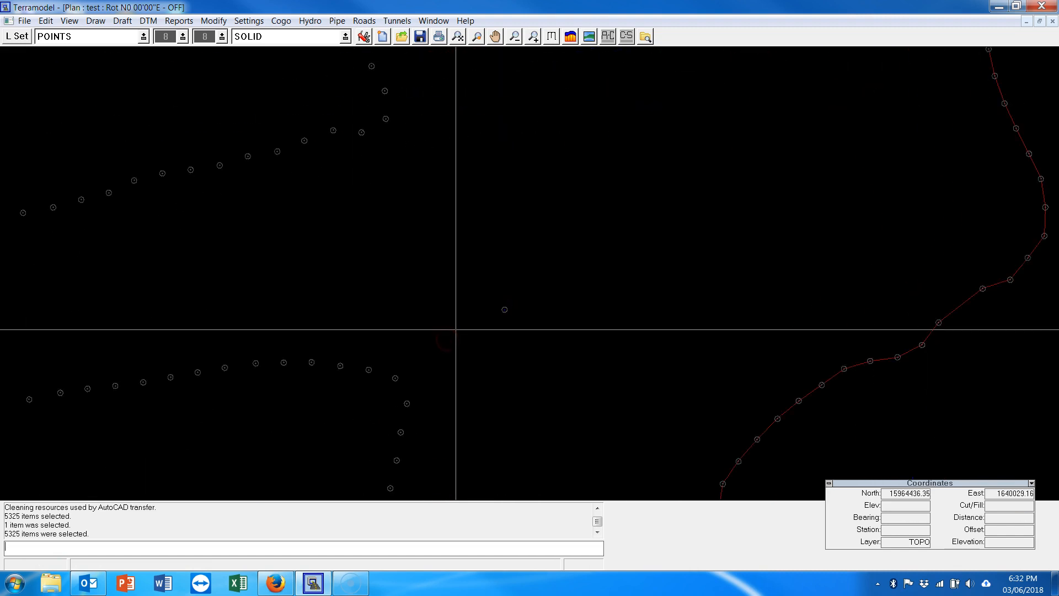
scroll(454, 329, down, 4)
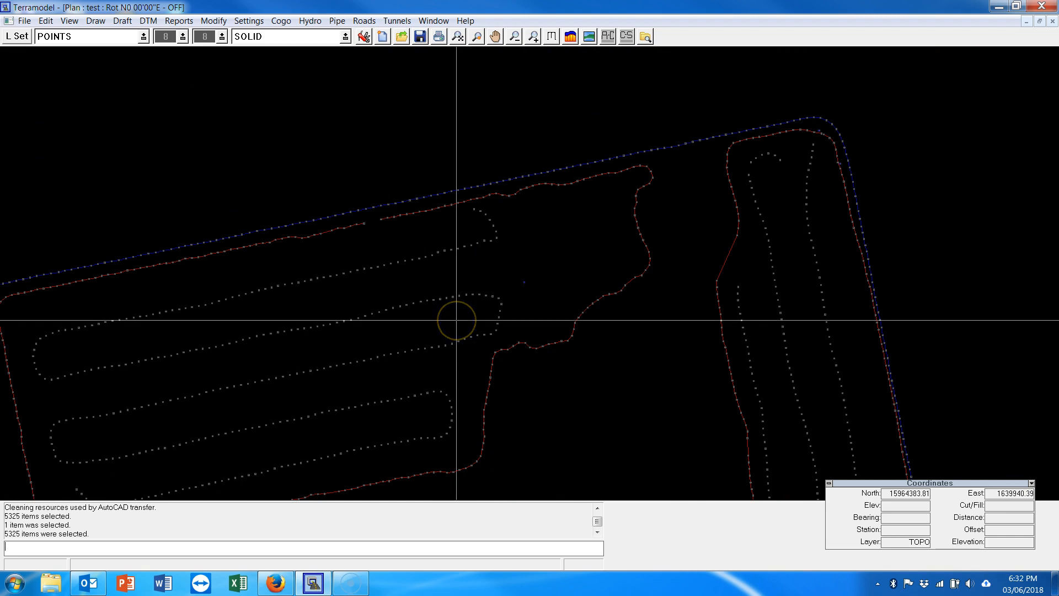
scroll(456, 319, down, 2)
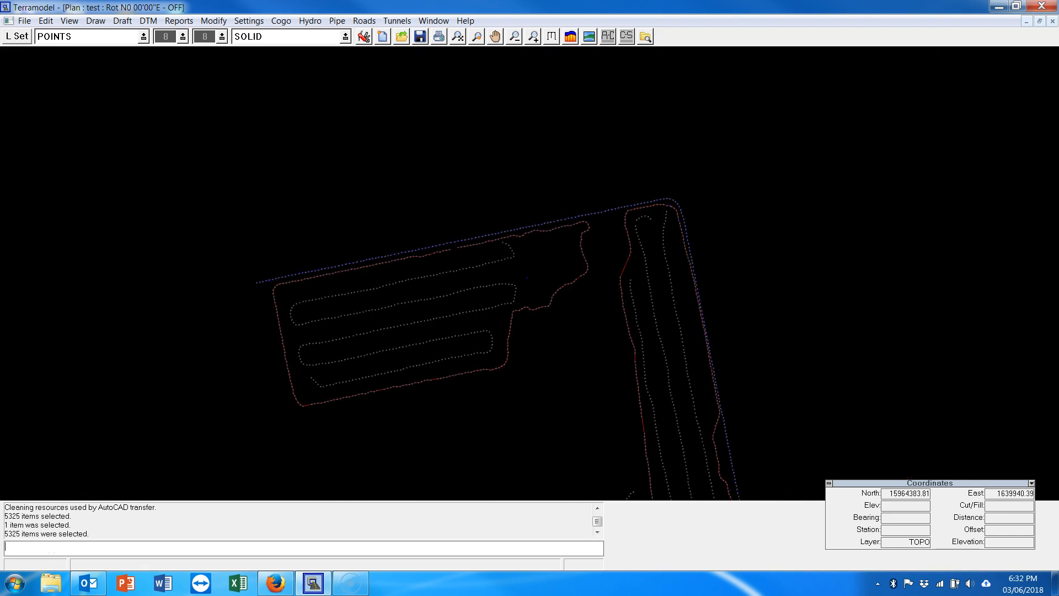
scroll(527, 278, up, 2)
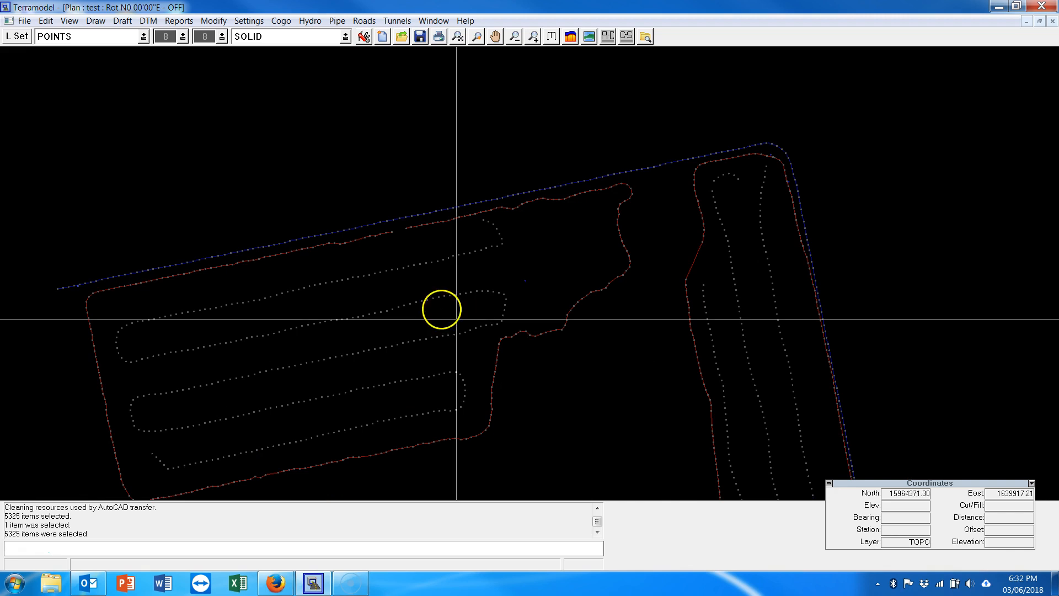
click(241, 25)
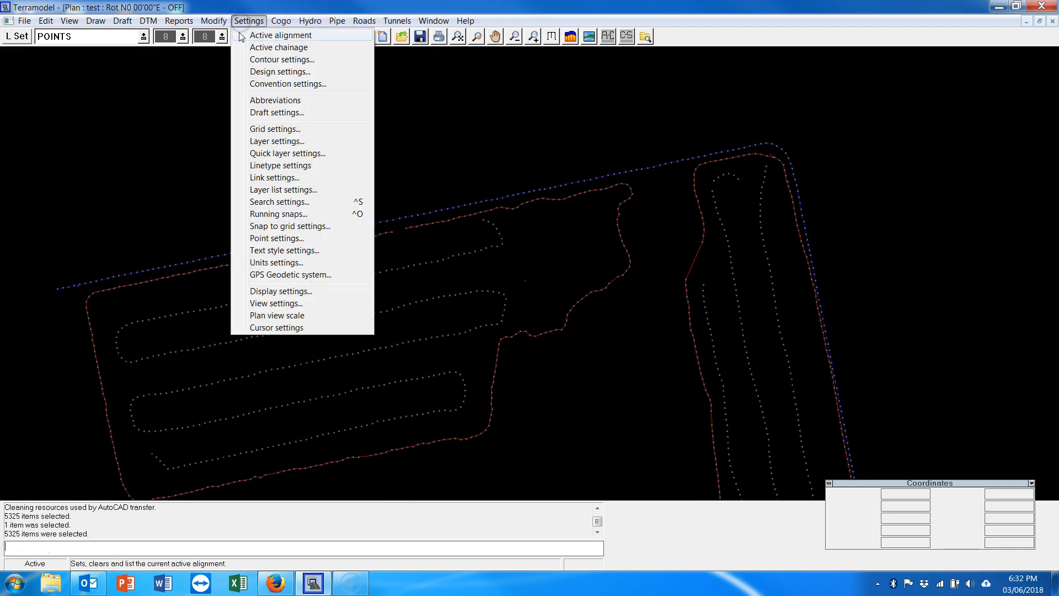
click(330, 176)
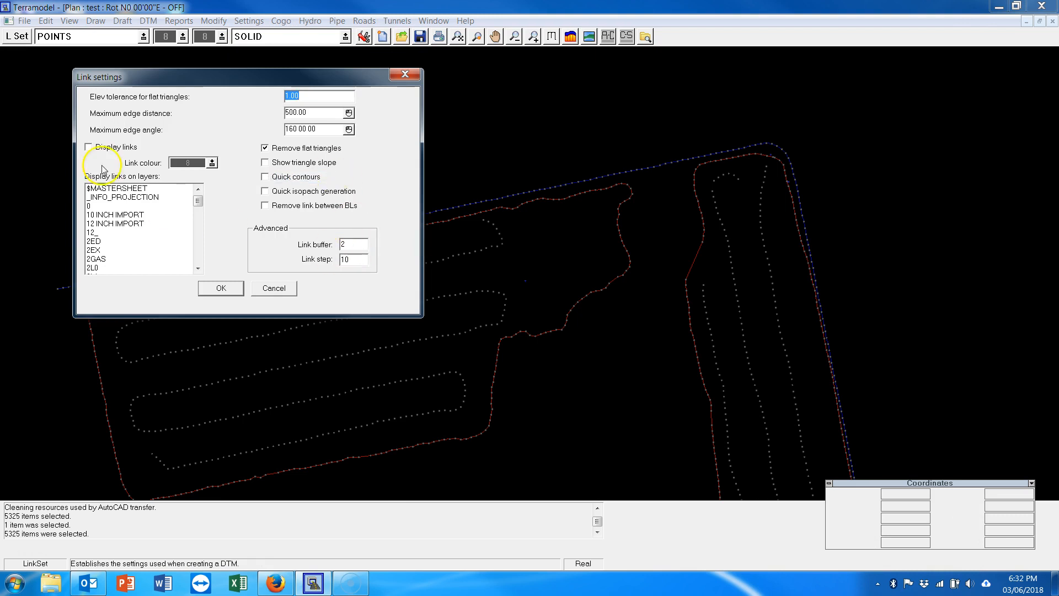
click(200, 269)
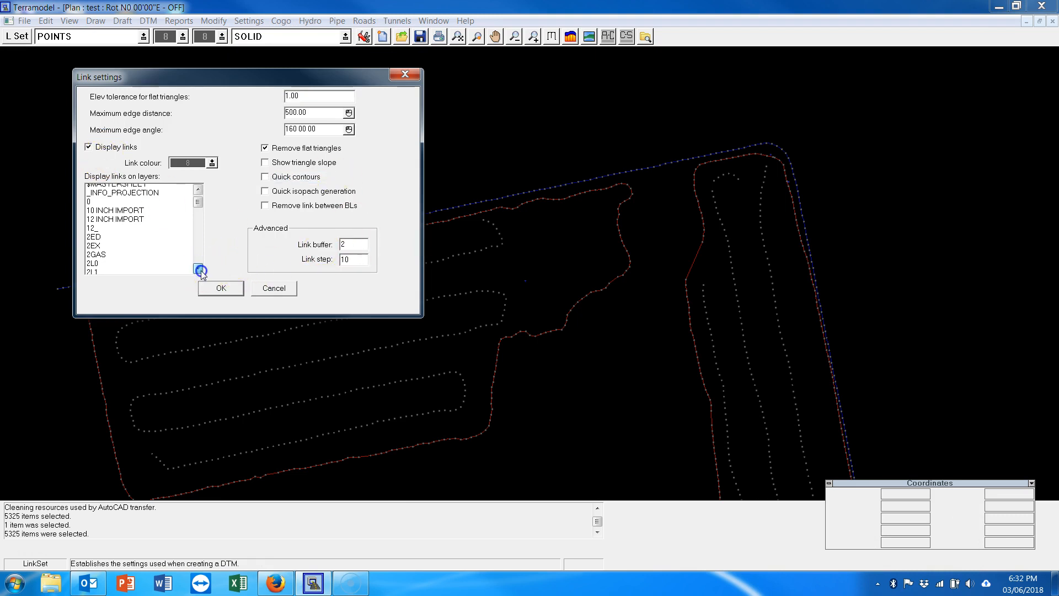
drag(197, 212, 193, 255)
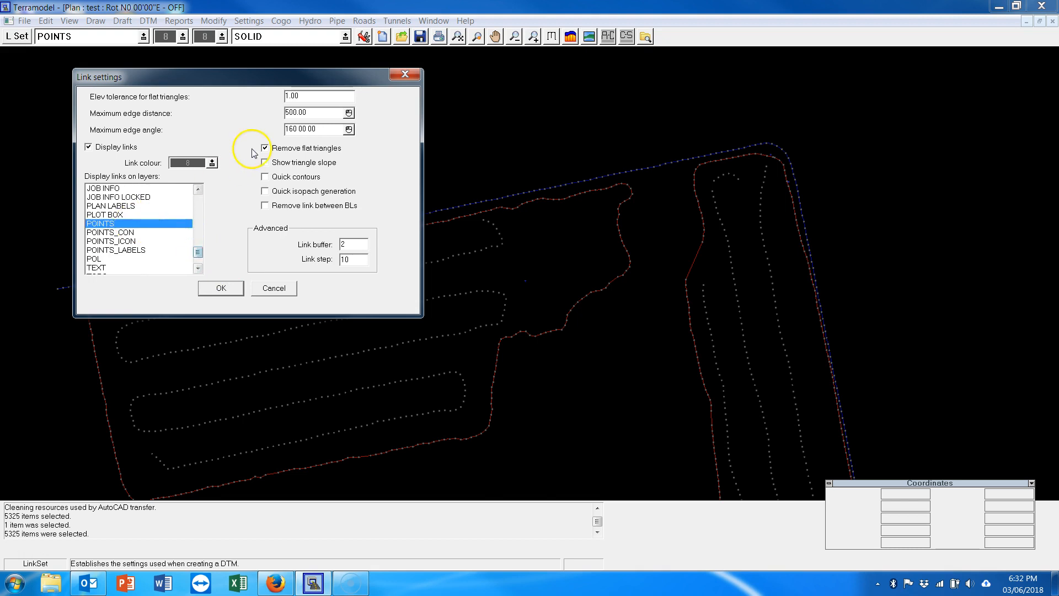
click(223, 286)
Build the DTM of the survey points on the POINTS layer as a 3D model, and close the 3D view
scroll(524, 292, down, 2)
scroll(507, 282, down, 2)
scroll(298, 90, up, 4)
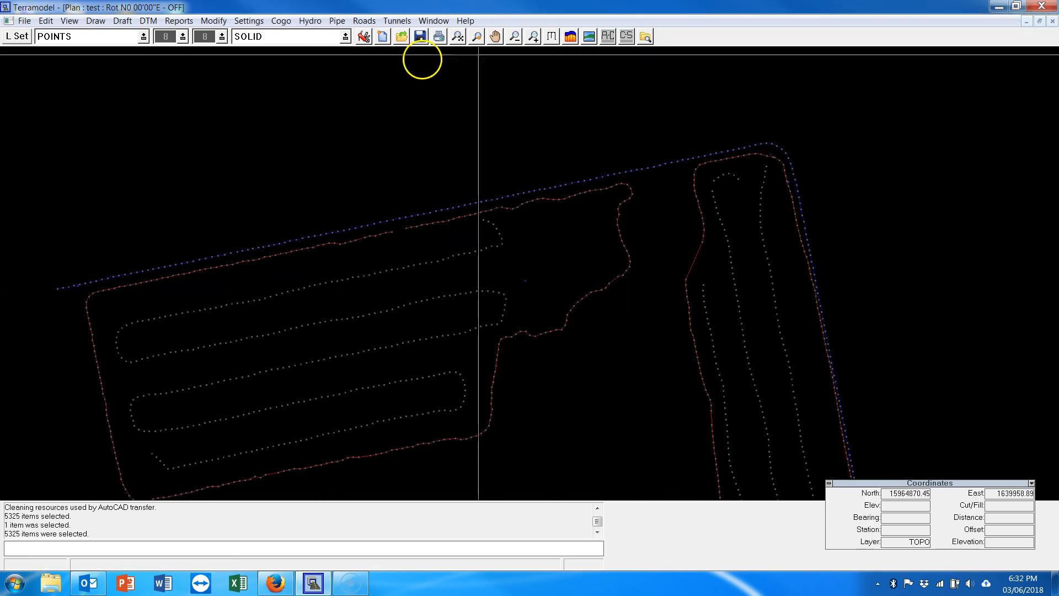
click(587, 36)
click(334, 548)
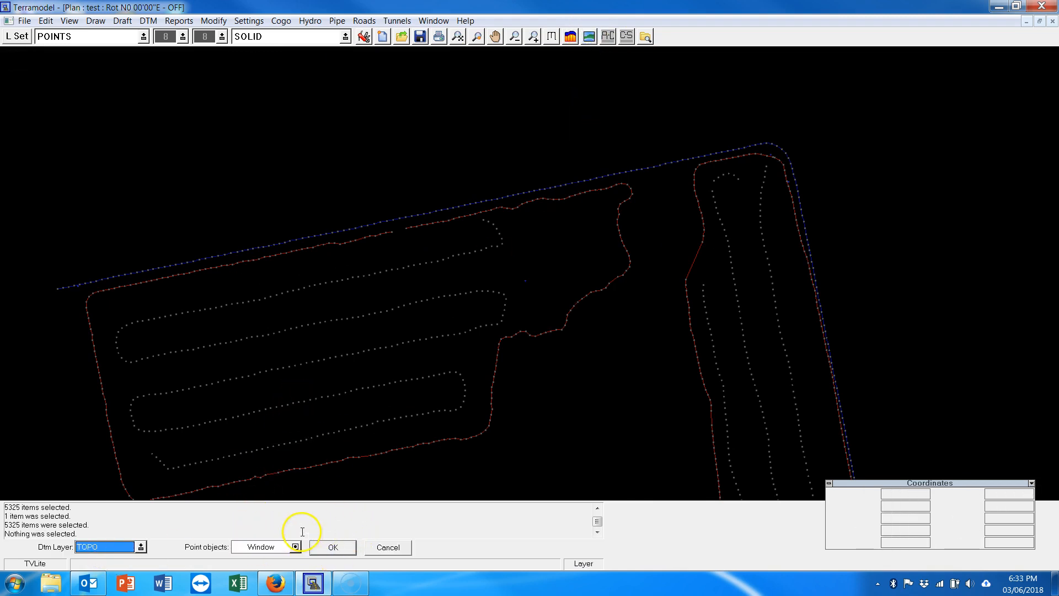
click(298, 403)
click(334, 547)
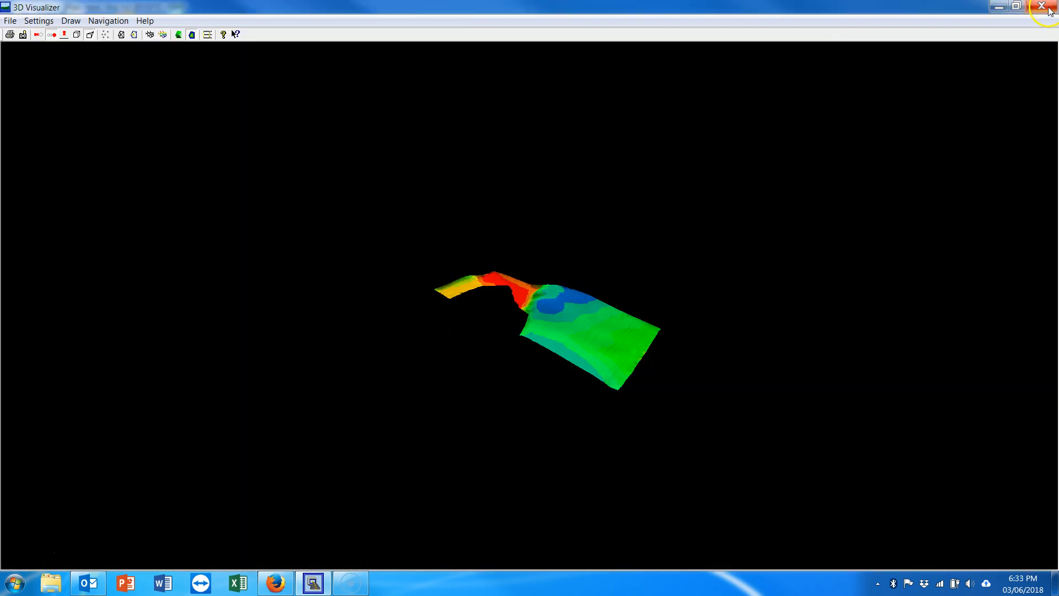
click(1044, 7)
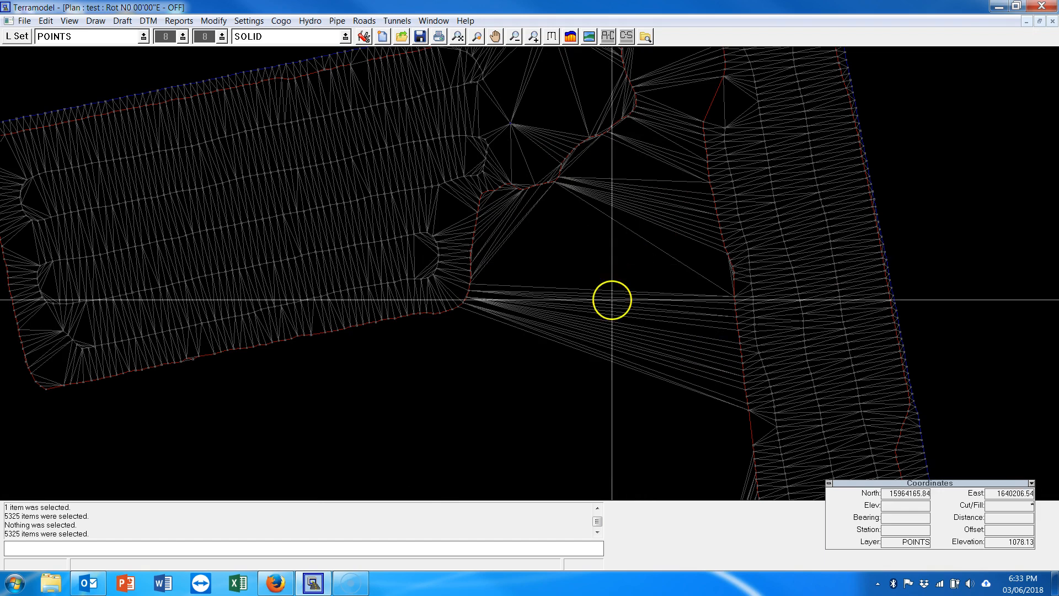
Set the DTM link limits to a maximum edge distance of 150 and a maximum edge angle of 60
scroll(619, 323, down, 2)
scroll(590, 276, up, 4)
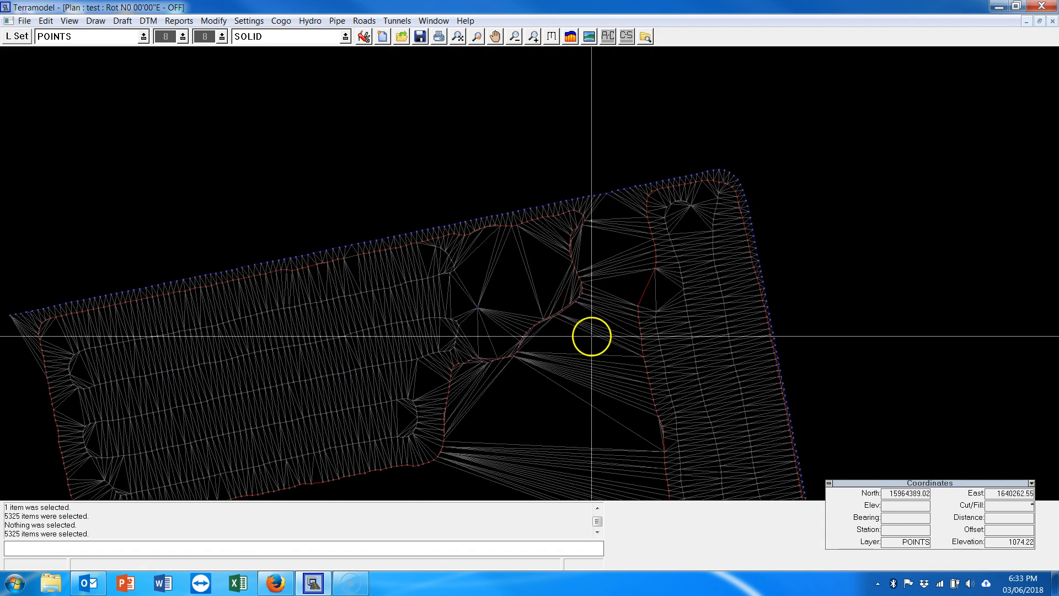
scroll(591, 336, up, 2)
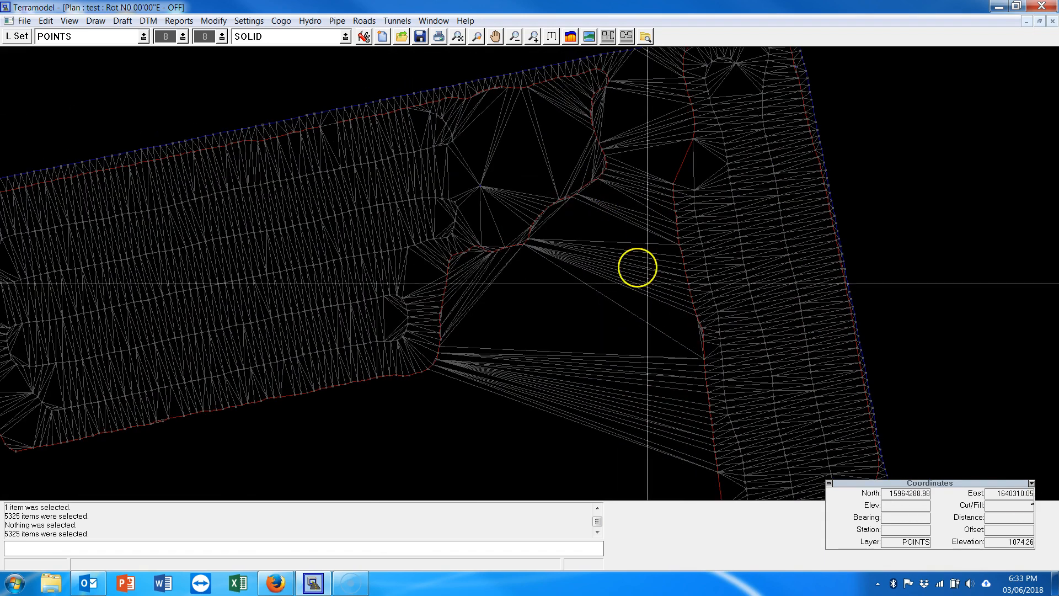
click(248, 21)
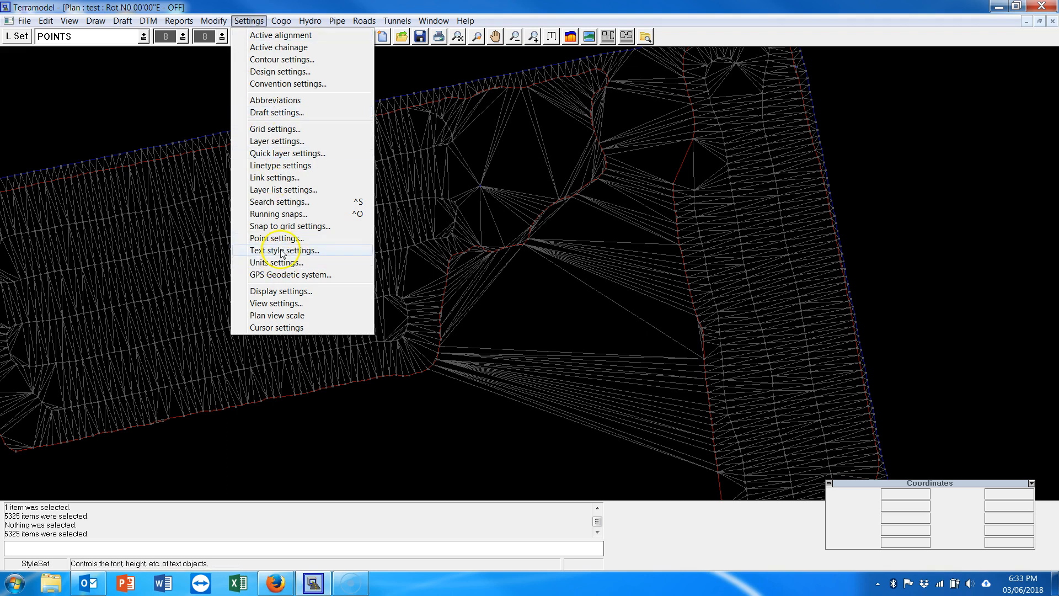
click(283, 177)
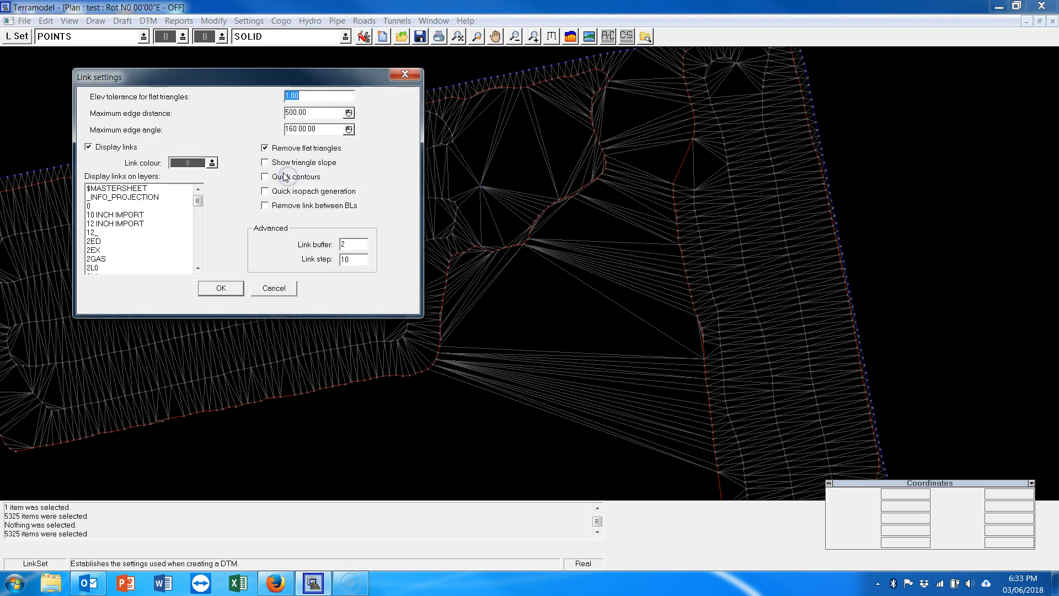
click(312, 113)
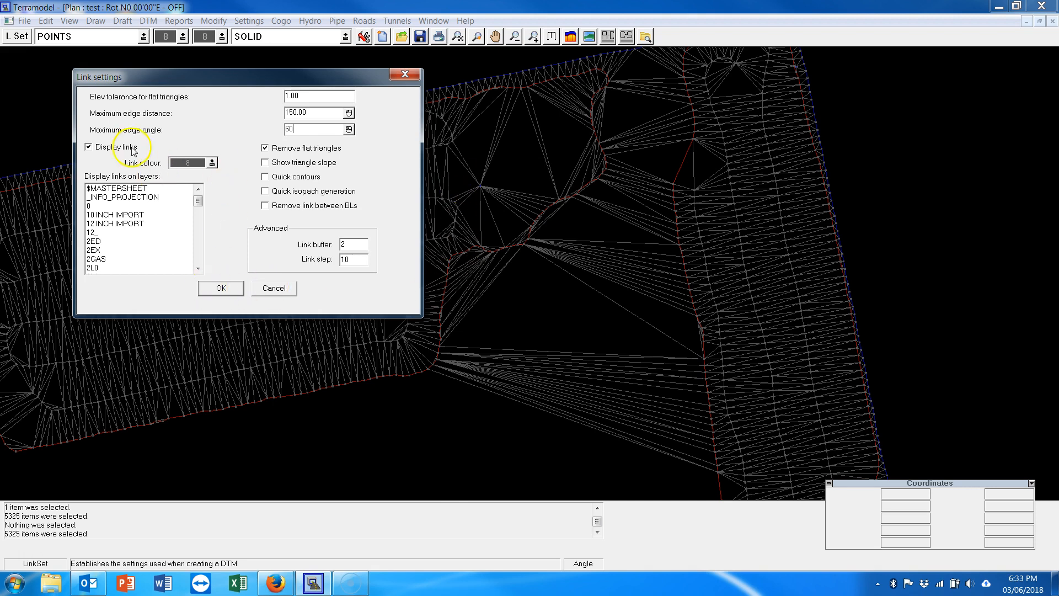
click(220, 287)
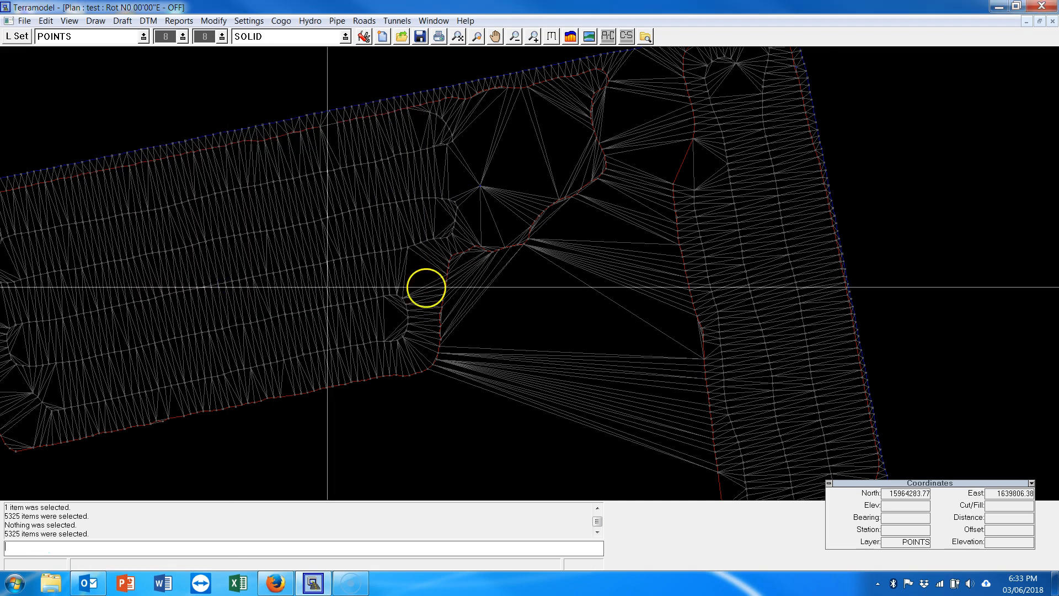
Rebuild the 3D model of the POINTS DTM with the 150 edge distance limit, and close the 3D view
click(587, 37)
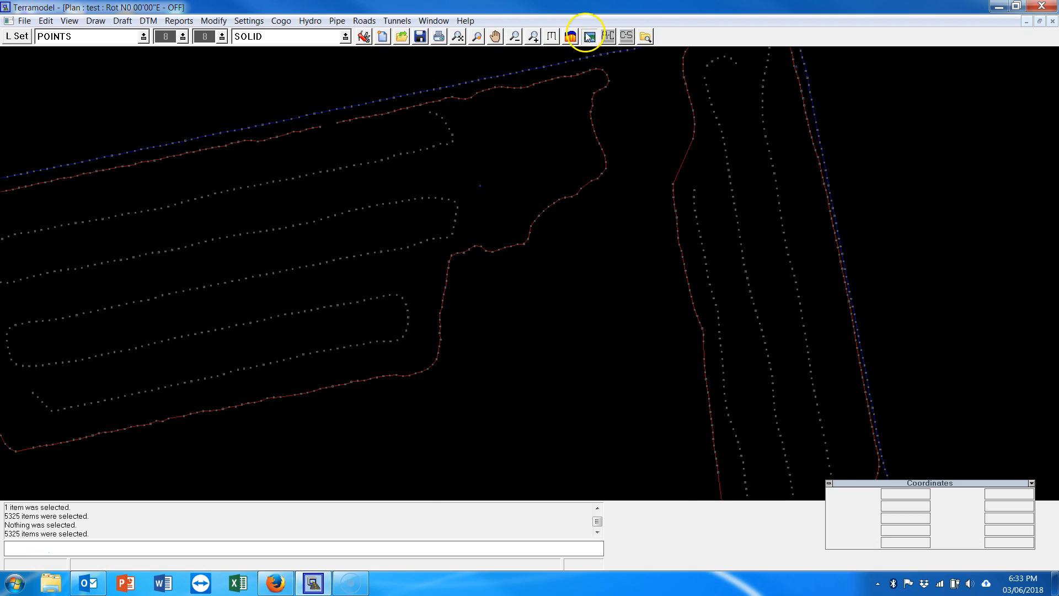
click(334, 546)
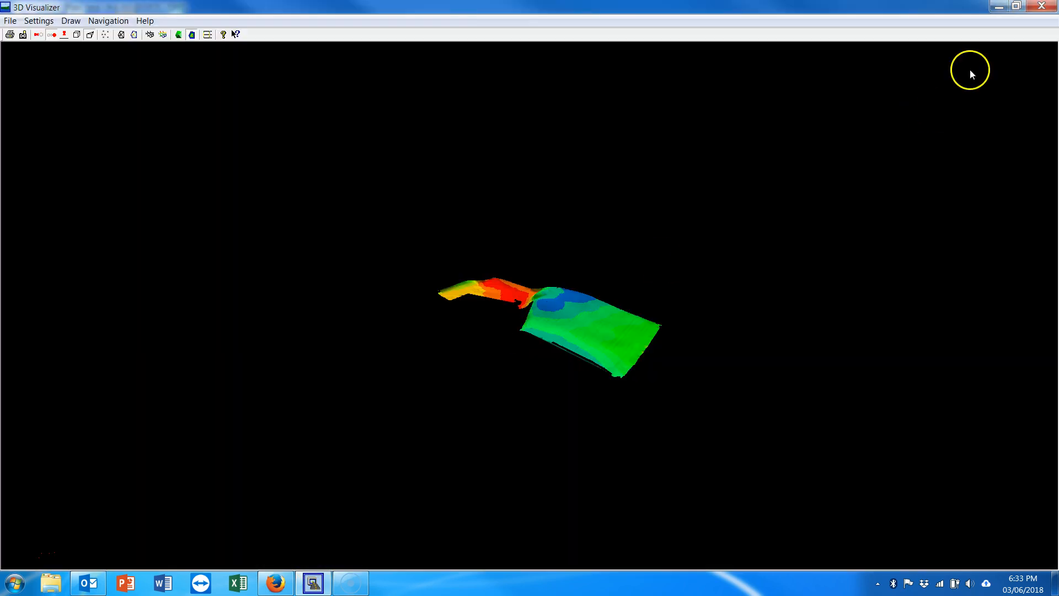
click(1039, 7)
Set the maximum edge distance for DTM links to 100 and enter a new maximum edge angle
scroll(595, 378, down, 3)
scroll(590, 197, up, 5)
middle_drag(623, 128, 528, 350)
scroll(445, 402, up, 2)
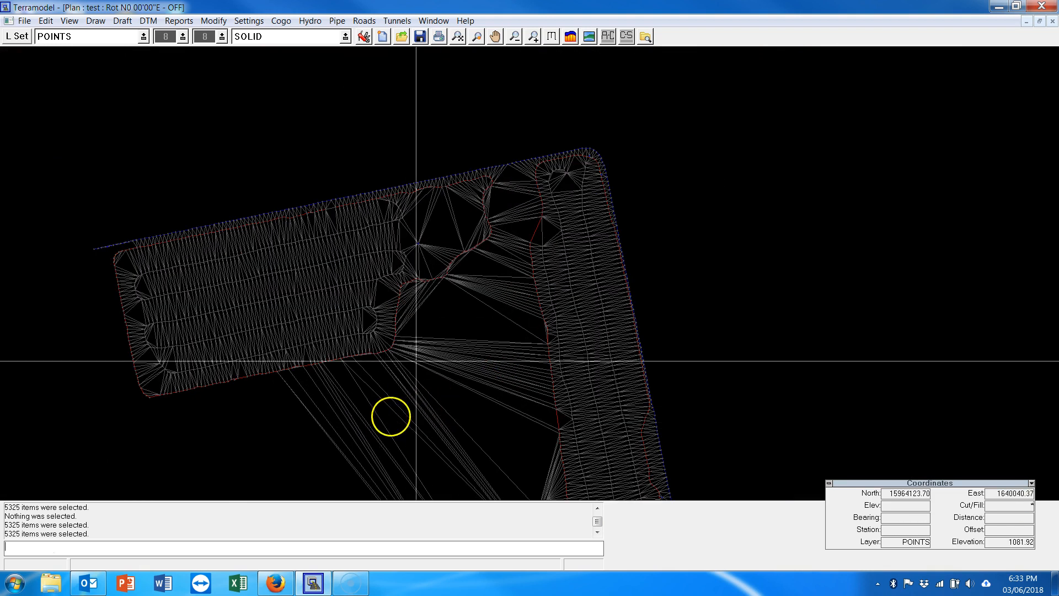
scroll(524, 272, up, 1)
right_click(415, 132)
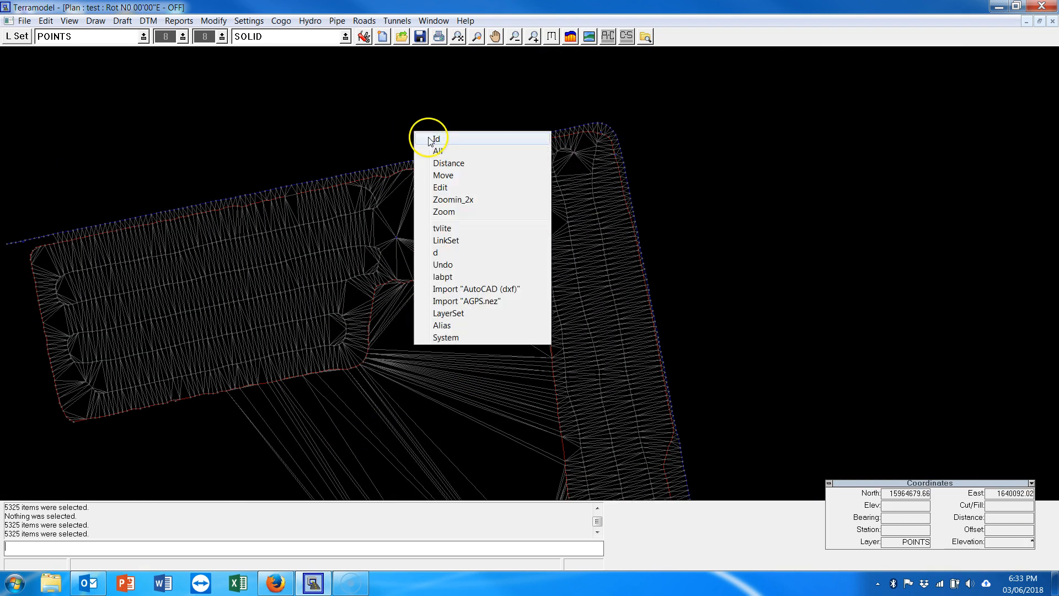
click(462, 239)
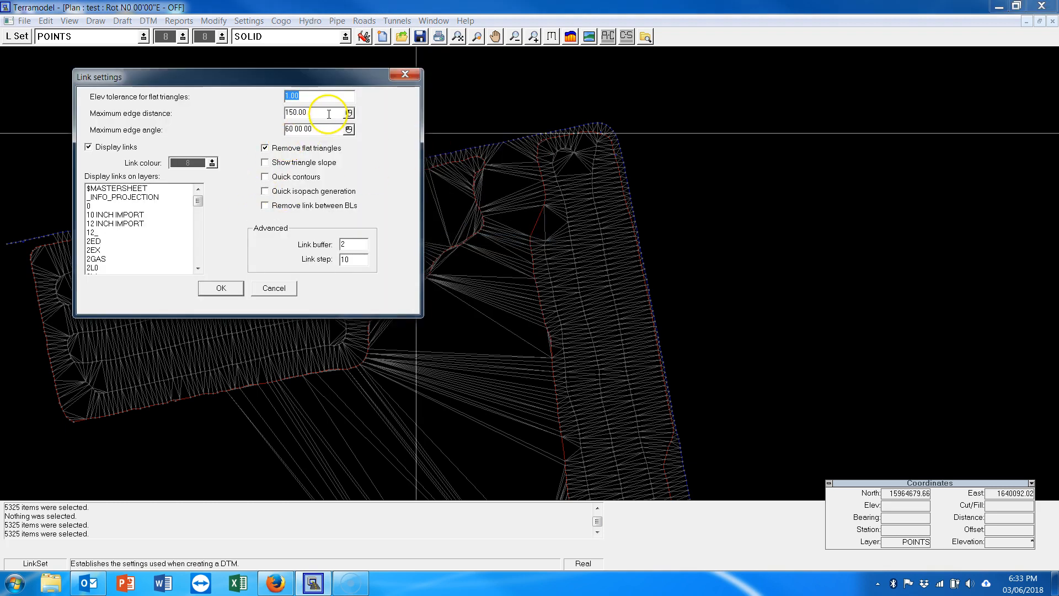
key(Tab)
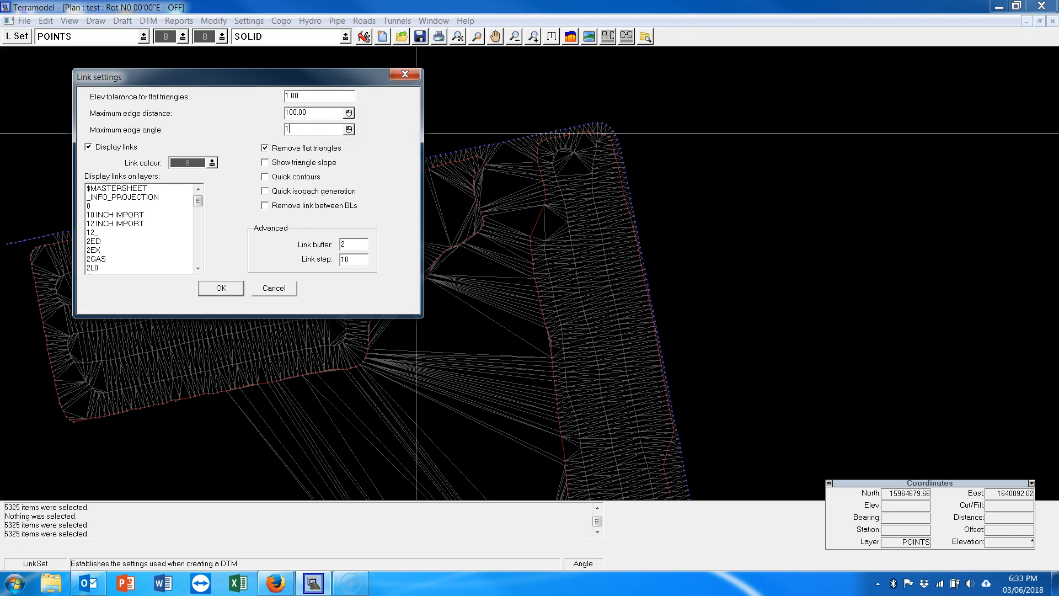
click(212, 290)
Regenerate the POINTS DTM in 3D using the 100 edge distance limit, and close the 3D view
click(588, 36)
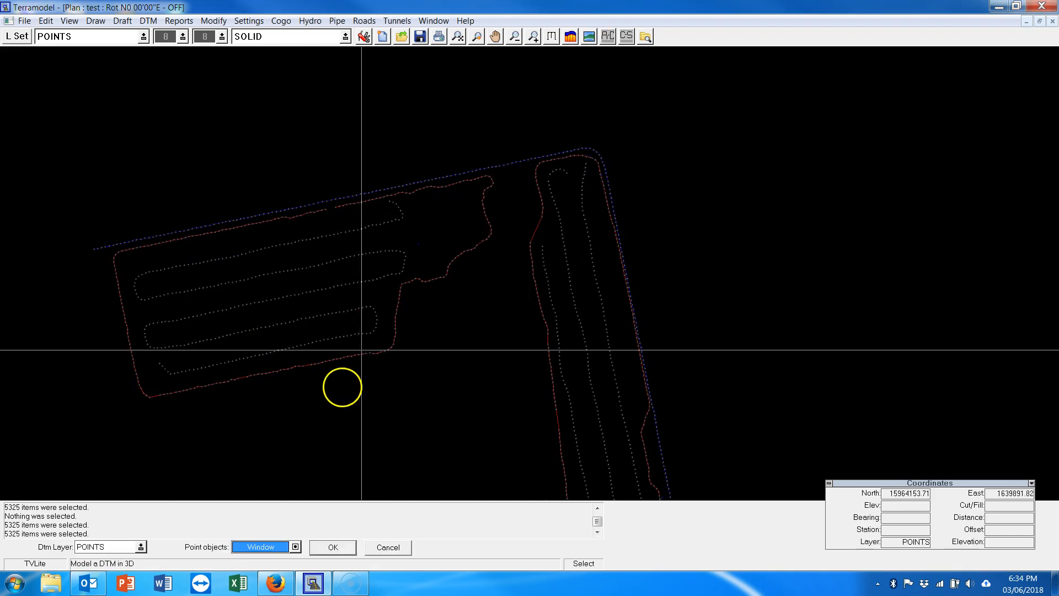
click(332, 546)
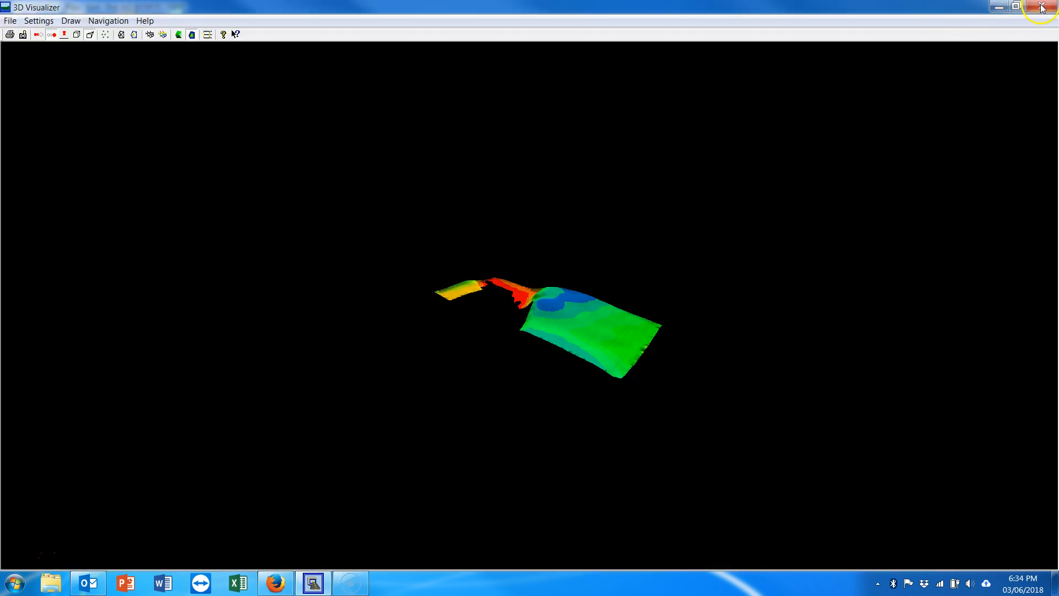
click(1041, 7)
Examine the triangle links across the southern field, its edges and the gap between the two fields for unwanted connections
scroll(527, 347, up, 2)
scroll(524, 355, down, 2)
scroll(498, 402, up, 2)
middle_drag(576, 446, 535, 242)
middle_drag(566, 392, 561, 278)
scroll(560, 278, up, 4)
middle_drag(581, 137, 561, 369)
scroll(677, 265, down, 2)
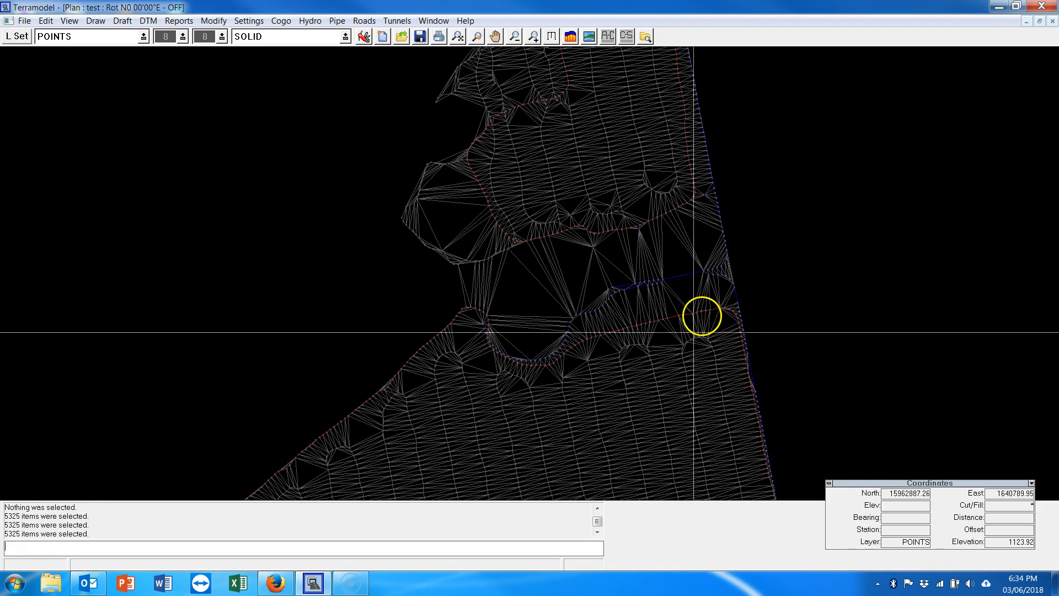
scroll(668, 255, up, 3)
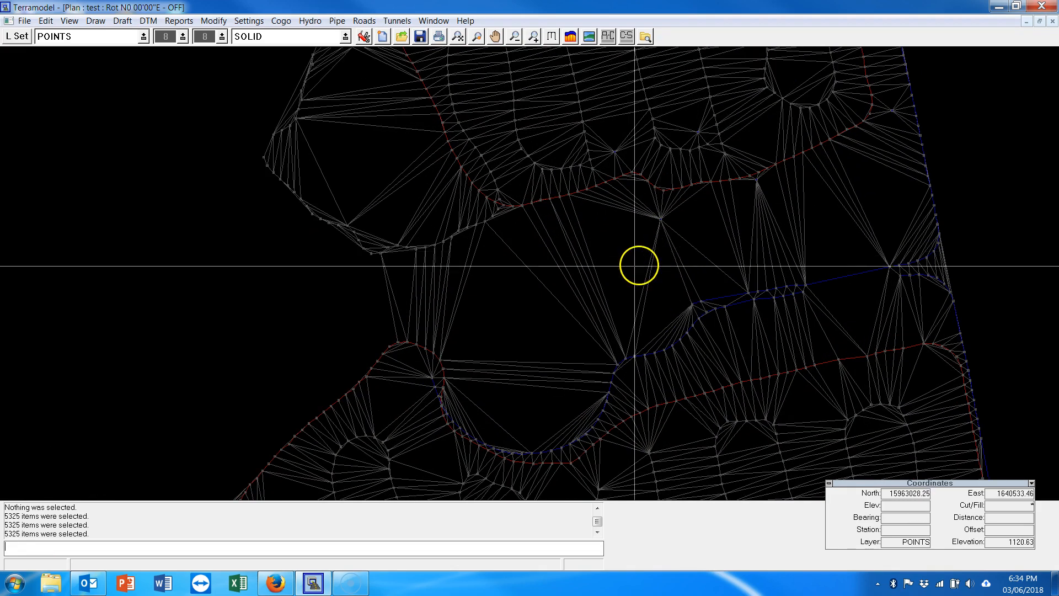
scroll(544, 260, down, 2)
scroll(538, 264, down, 3)
middle_drag(541, 204, 530, 149)
scroll(522, 379, up, 5)
scroll(581, 330, down, 5)
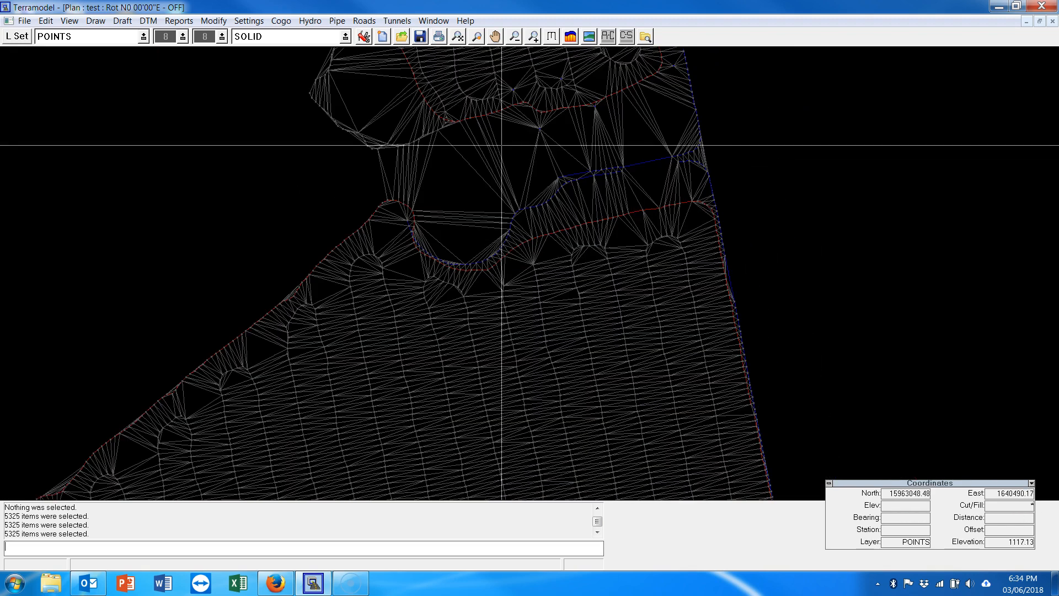
middle_drag(490, 82, 494, 329)
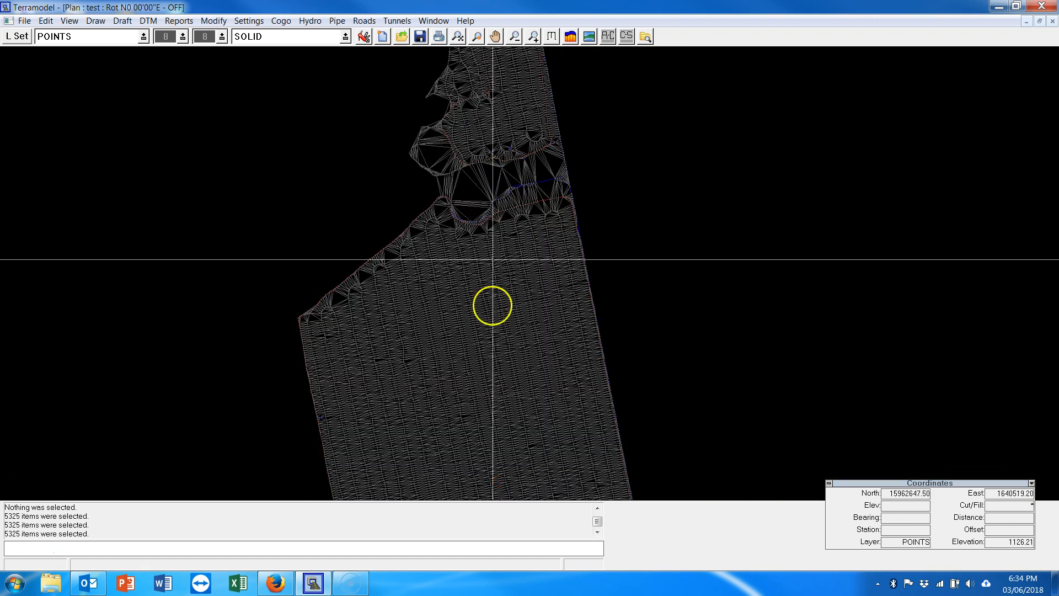
middle_drag(491, 195, 516, 417)
scroll(515, 394, up, 3)
scroll(472, 339, down, 4)
scroll(471, 338, up, 4)
middle_drag(505, 369, 465, 98)
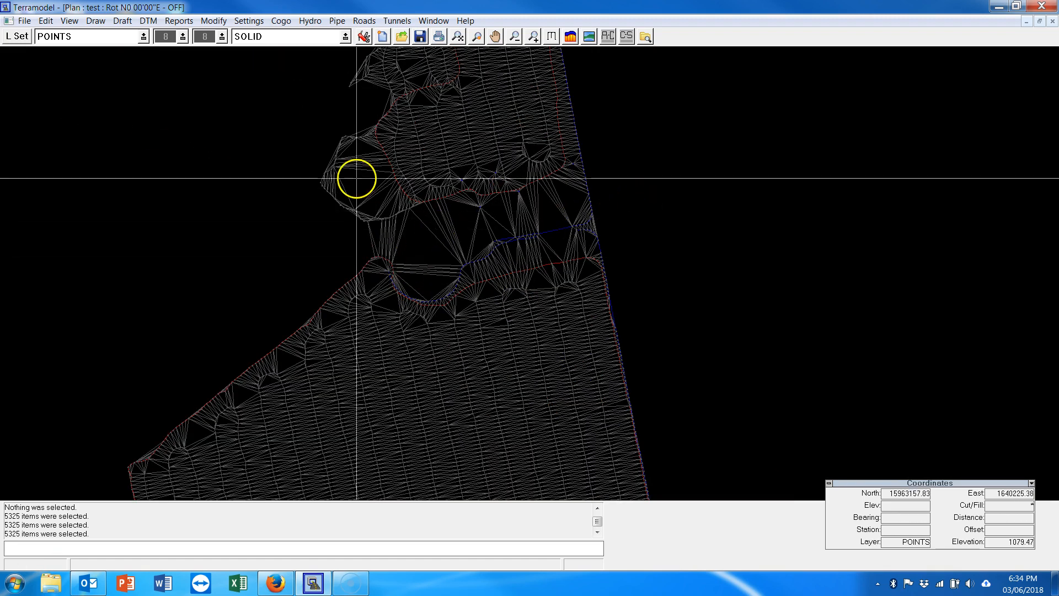
Set the maximum edge distance for DTM links to 70
right_click(364, 195)
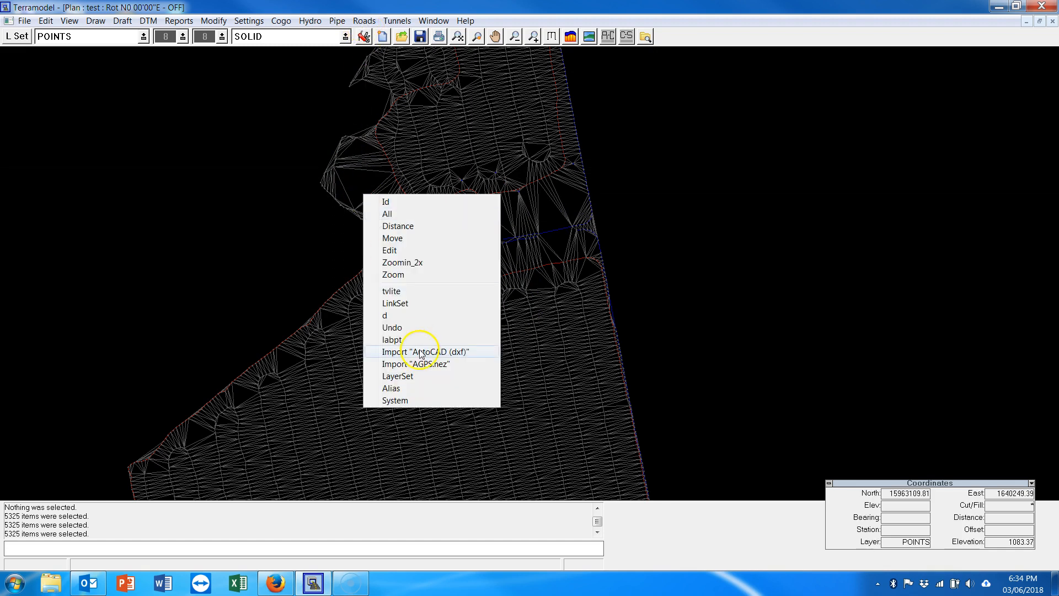
click(414, 304)
click(314, 125)
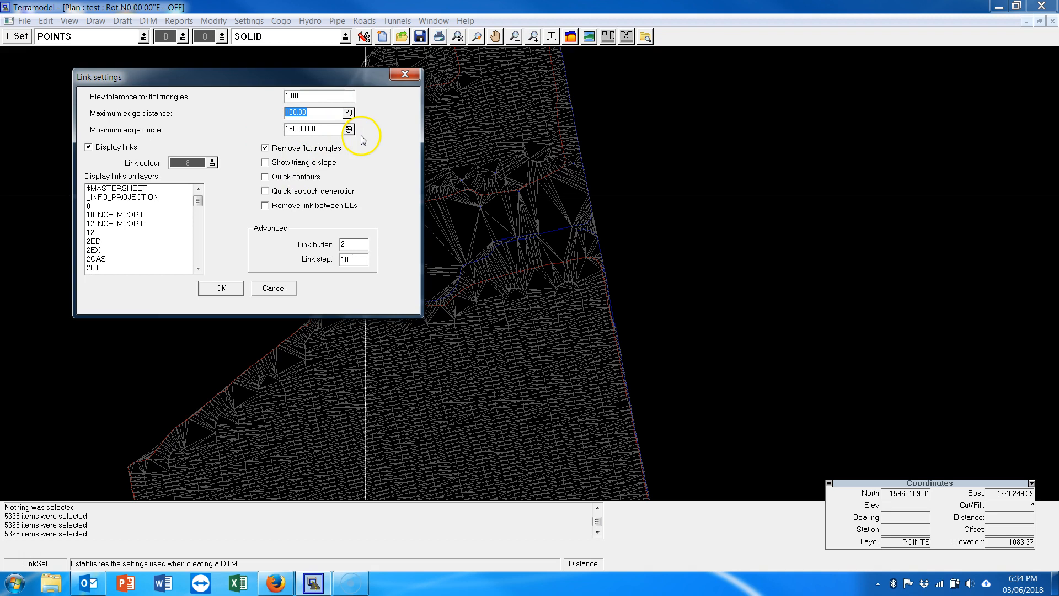
click(205, 291)
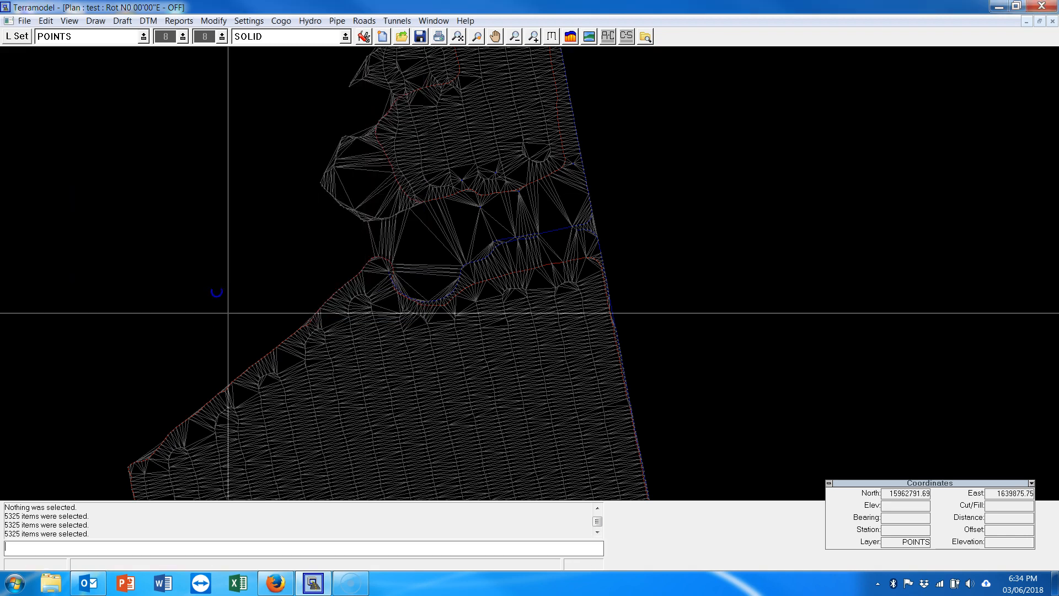
Rebuild the POINTS DTM in 3D using the 70 edge distance limit, and close the 3D view
click(599, 34)
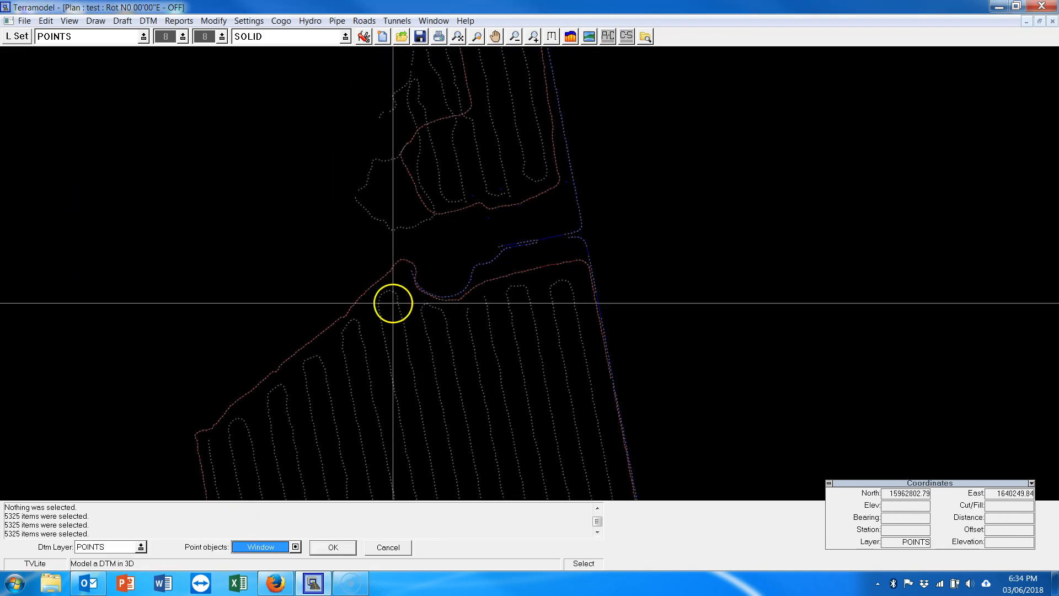
click(333, 546)
click(1041, 5)
Inspect the rebuilt triangle links around the gap between the fields and along the eastern boundary for remaining unwanted connections
scroll(496, 355, up, 5)
scroll(500, 348, up, 2)
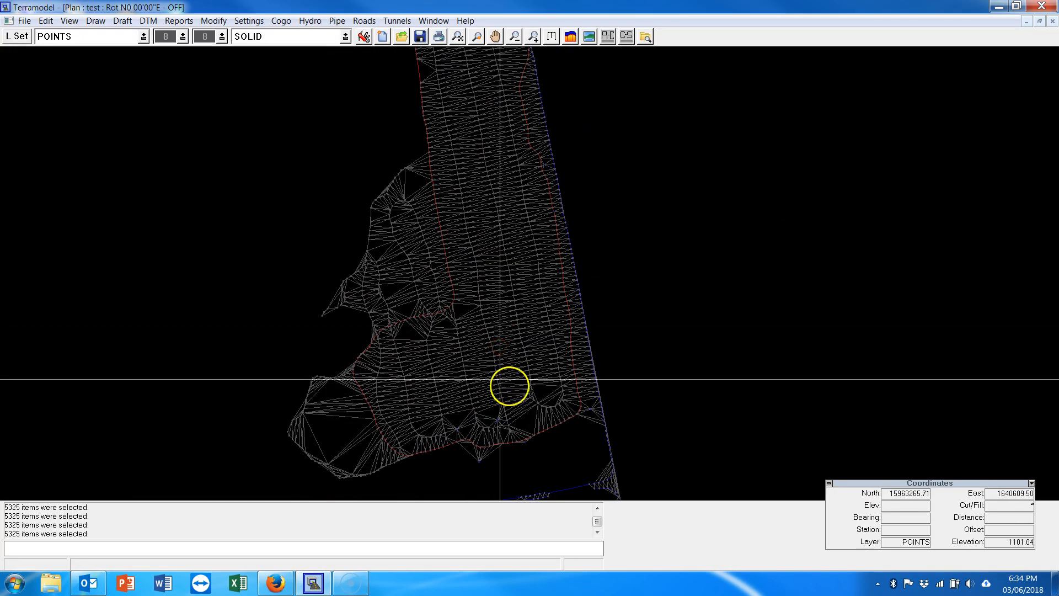
scroll(440, 270, down, 2)
middle_drag(473, 174, 531, 425)
scroll(588, 402, up, 6)
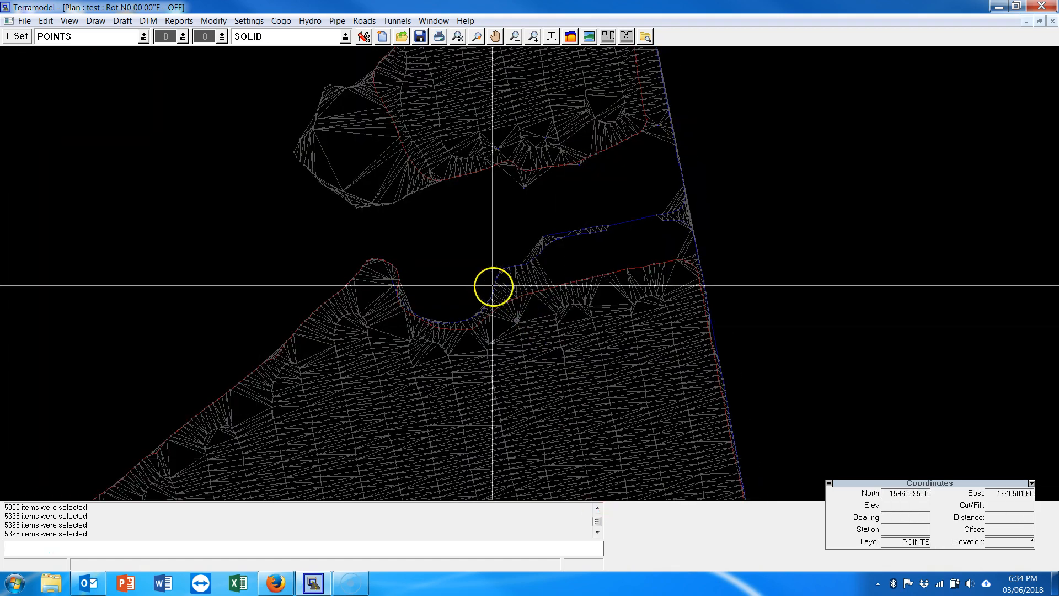
scroll(503, 308, up, 1)
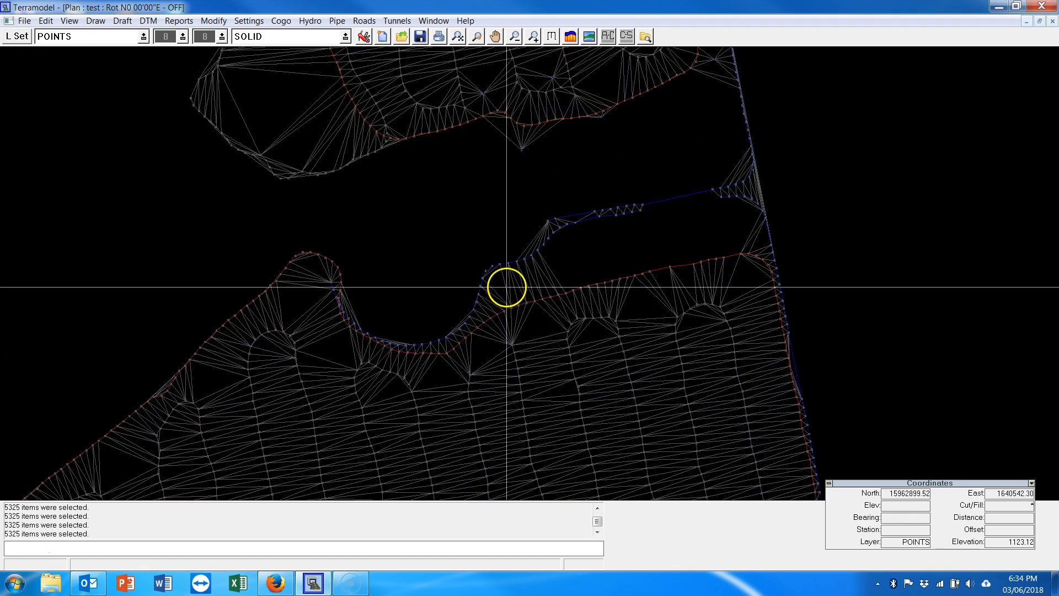
scroll(504, 310, down, 4)
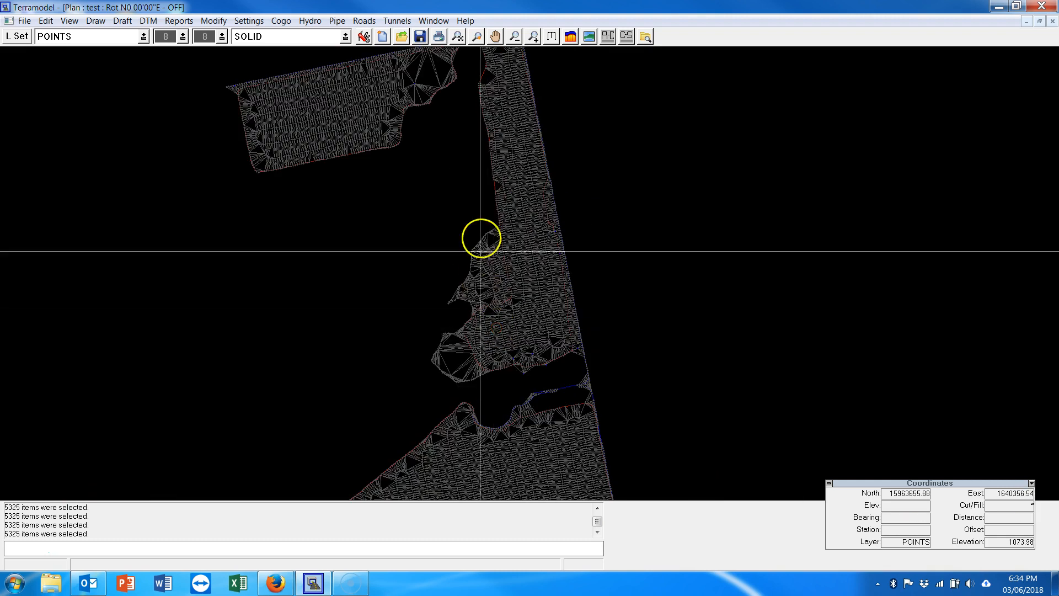
Turn off the display of the DTM links in the link settings
right_click(442, 135)
click(490, 242)
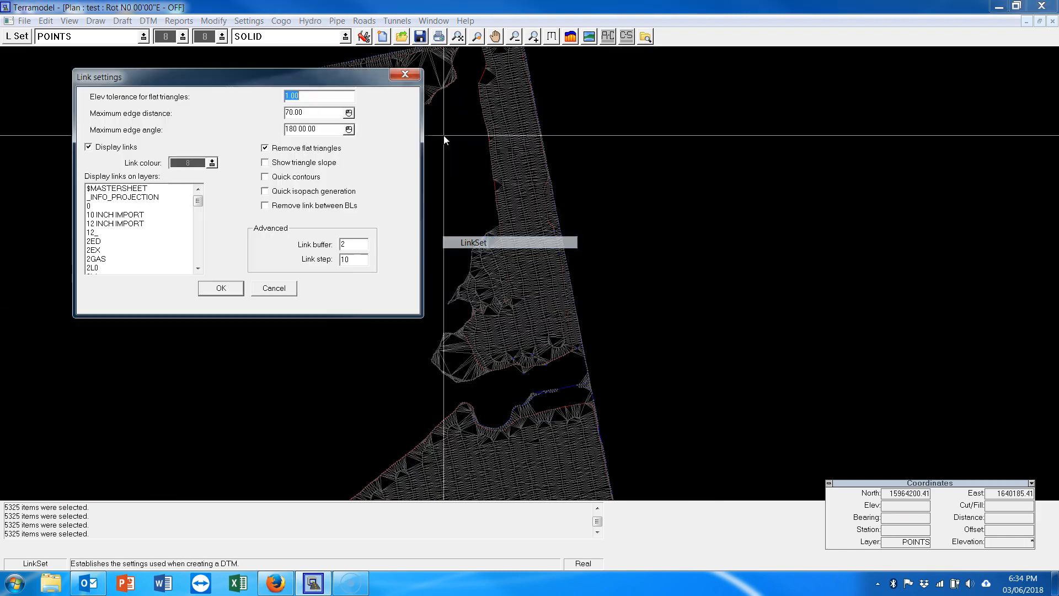
click(225, 285)
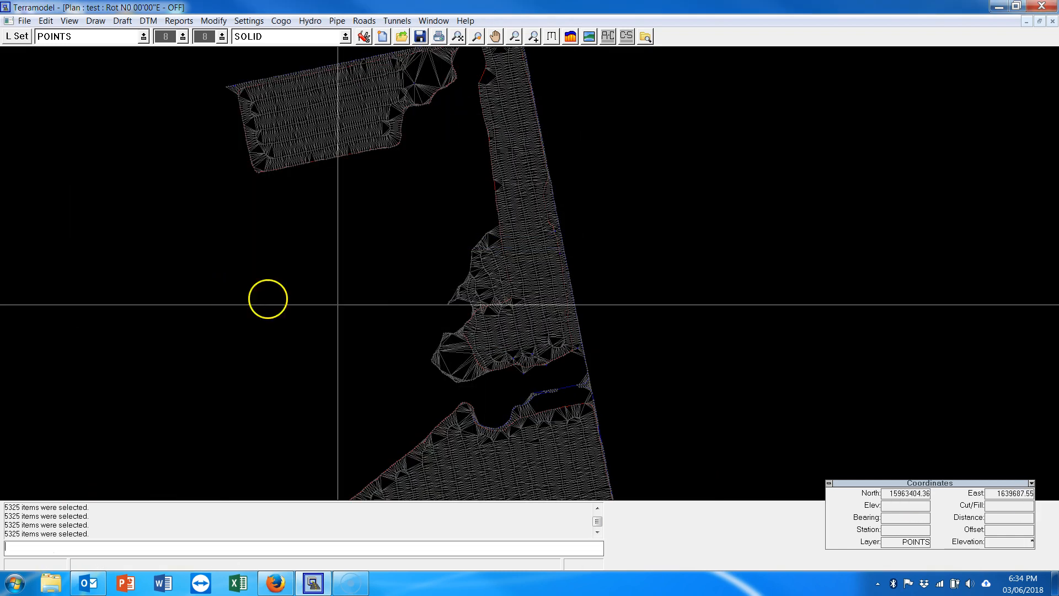
scroll(414, 296, down, 4)
scroll(434, 331, up, 6)
scroll(429, 357, down, 2)
scroll(429, 357, down, 1)
scroll(515, 393, up, 1)
scroll(488, 371, up, 1)
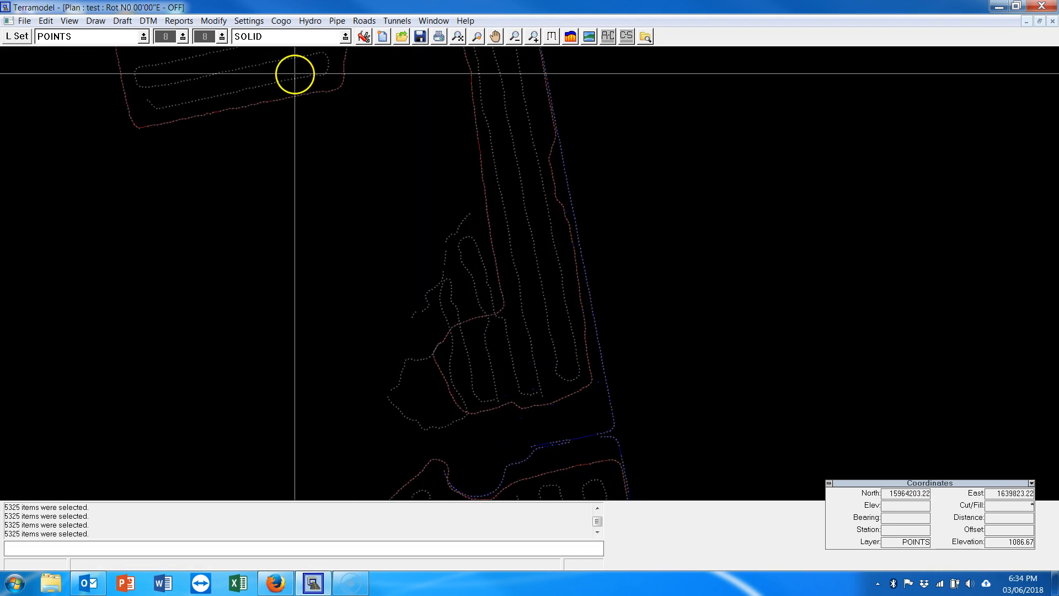
Generate contours from the POINTS DTM at a 1.00 normal interval, accepting the existing contour settings
click(148, 21)
click(169, 36)
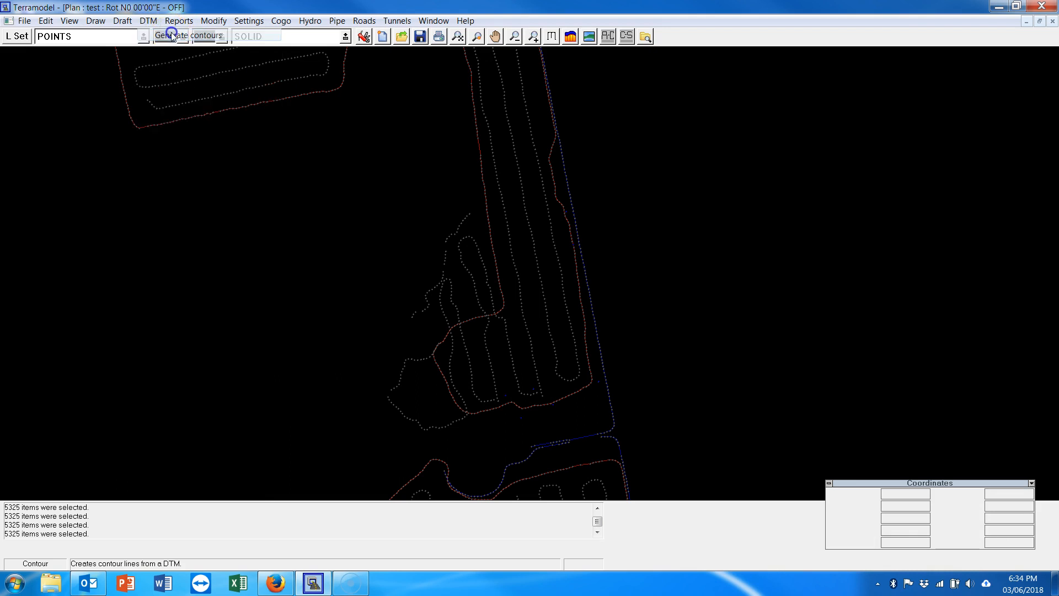
click(208, 547)
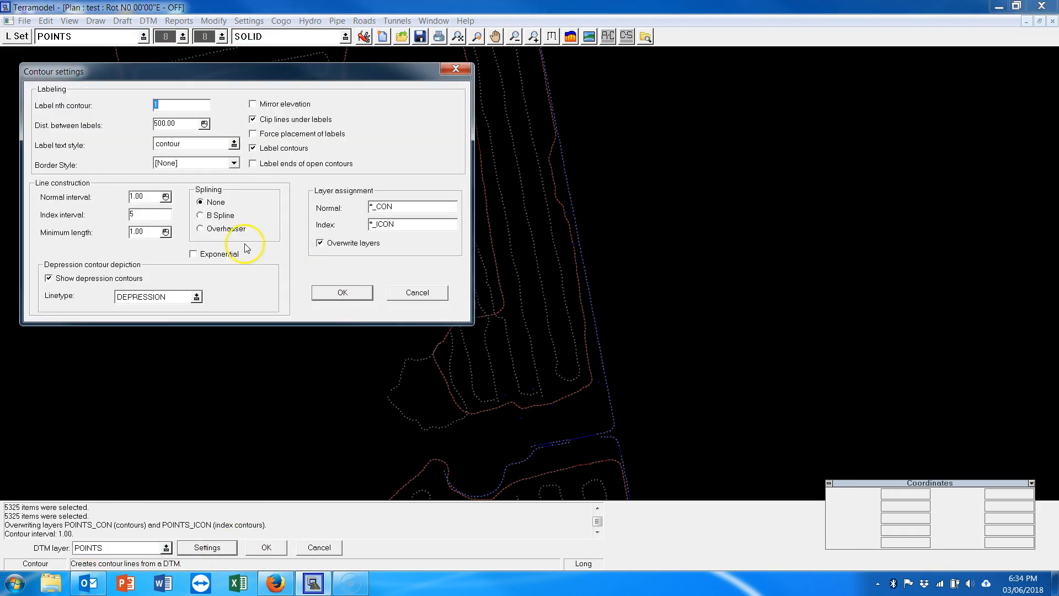
click(324, 293)
click(266, 547)
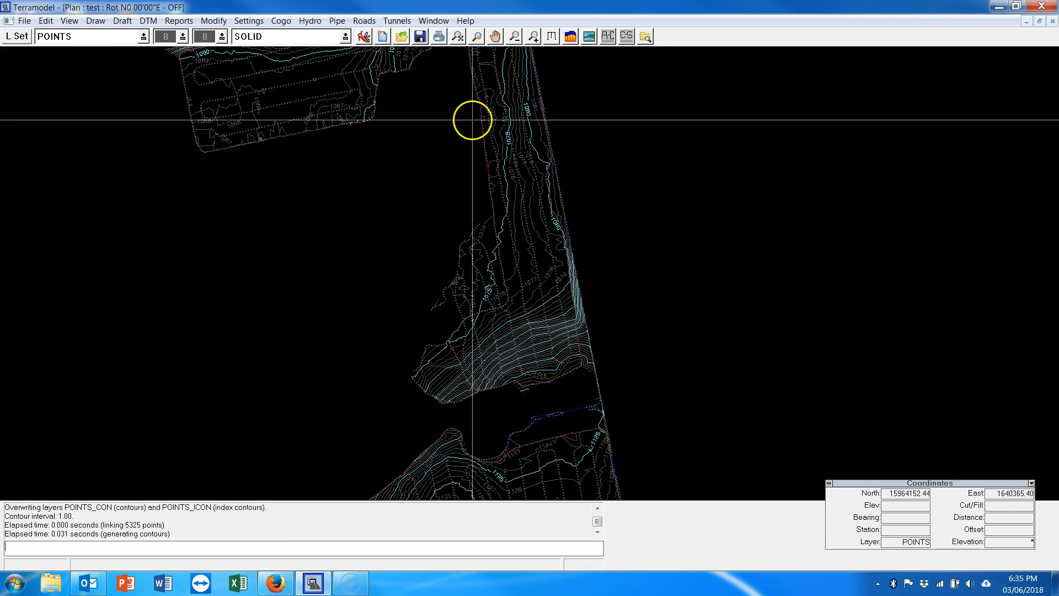
Examine the generated contours across the southern field, the eastern strip and the northwestern field
middle_drag(502, 138, 511, 333)
scroll(449, 275, up, 3)
mouse_move(392, 343)
middle_down()
mouse_move(381, 366)
mouse_move(482, 231)
middle_up()
middle_drag(549, 441, 413, 204)
middle_drag(510, 380, 532, 168)
scroll(604, 379, down, 2)
middle_drag(563, 396, 528, 402)
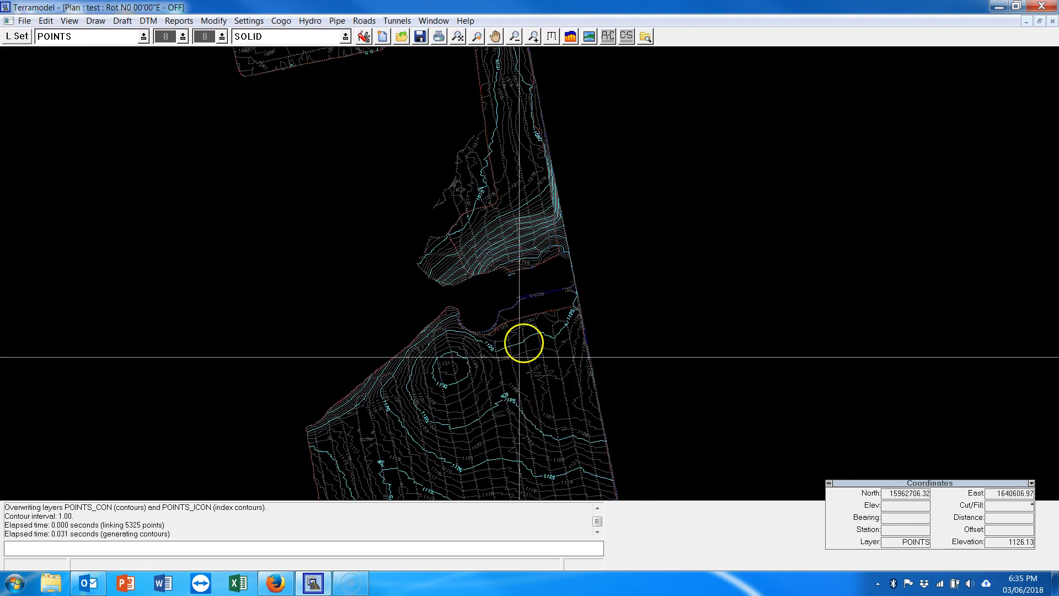
middle_drag(501, 141, 515, 389)
scroll(508, 356, up, 1)
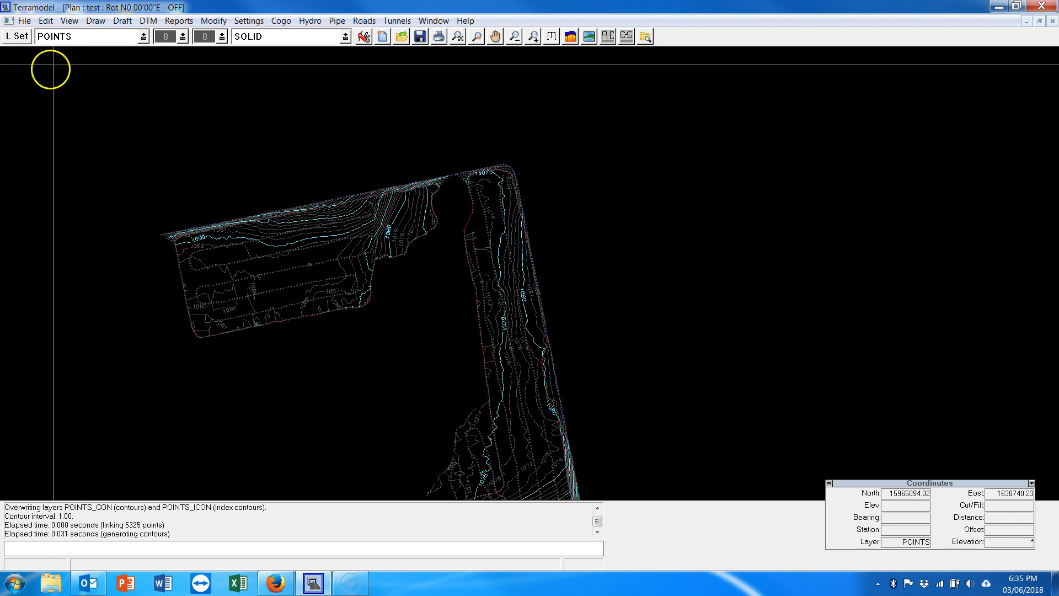
Make TOPO the current layer and open the settings for generating a DTM grid from the POINTS layer
click(81, 38)
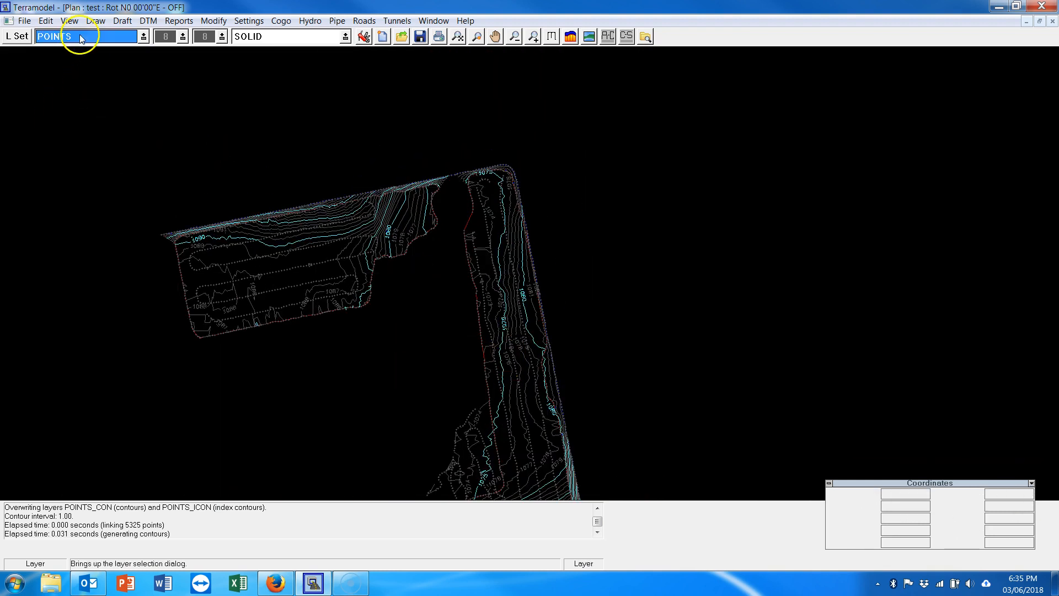
click(131, 176)
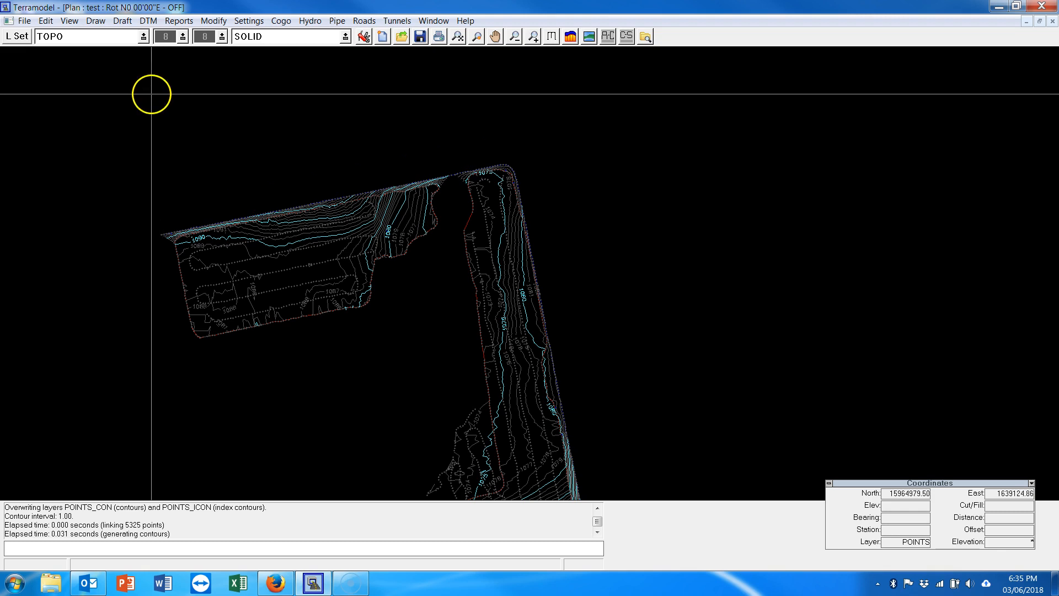
click(148, 22)
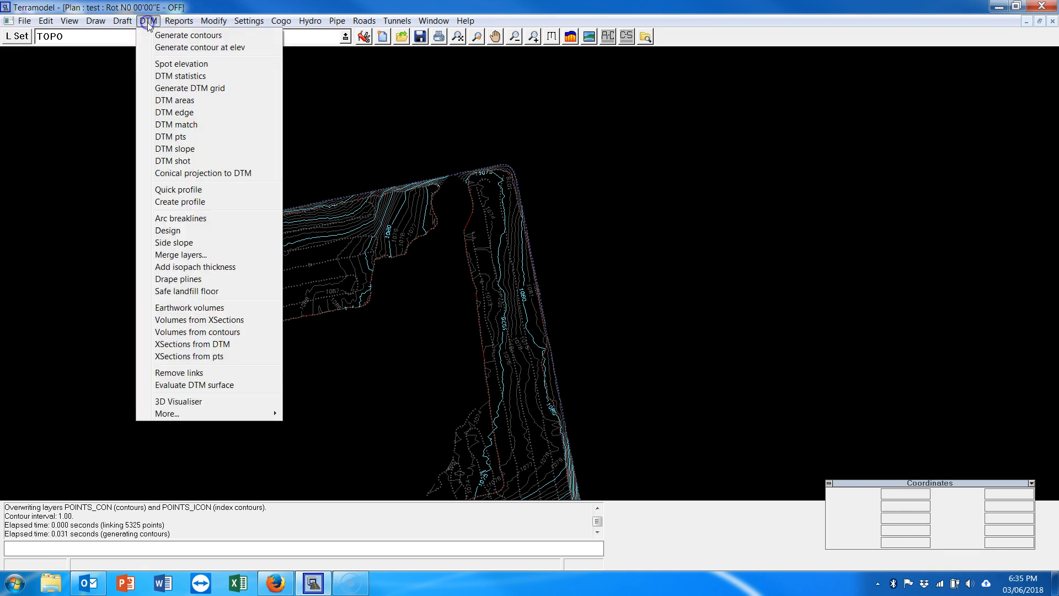
click(169, 88)
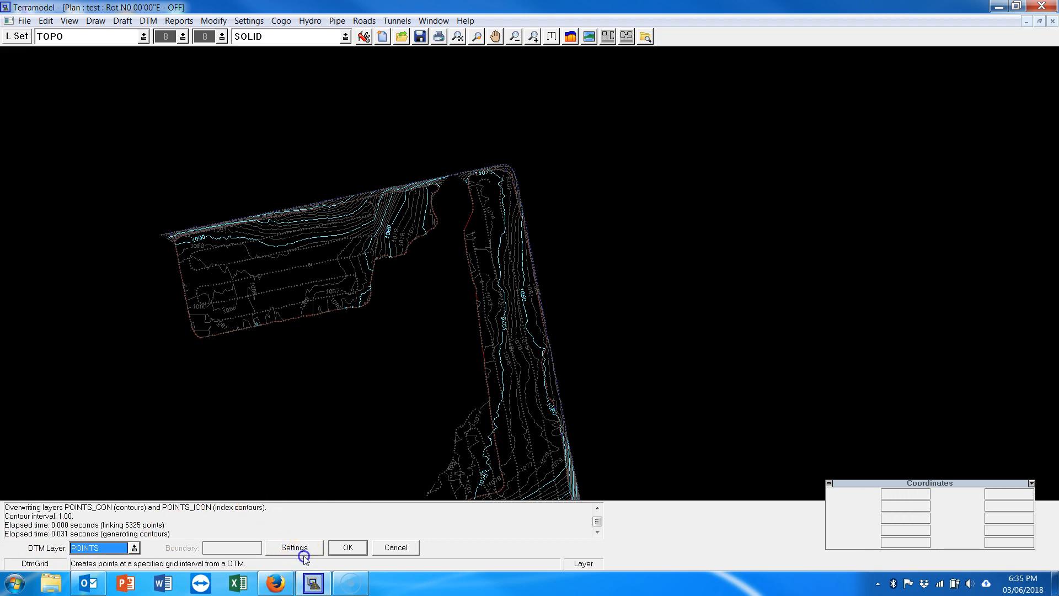
click(290, 548)
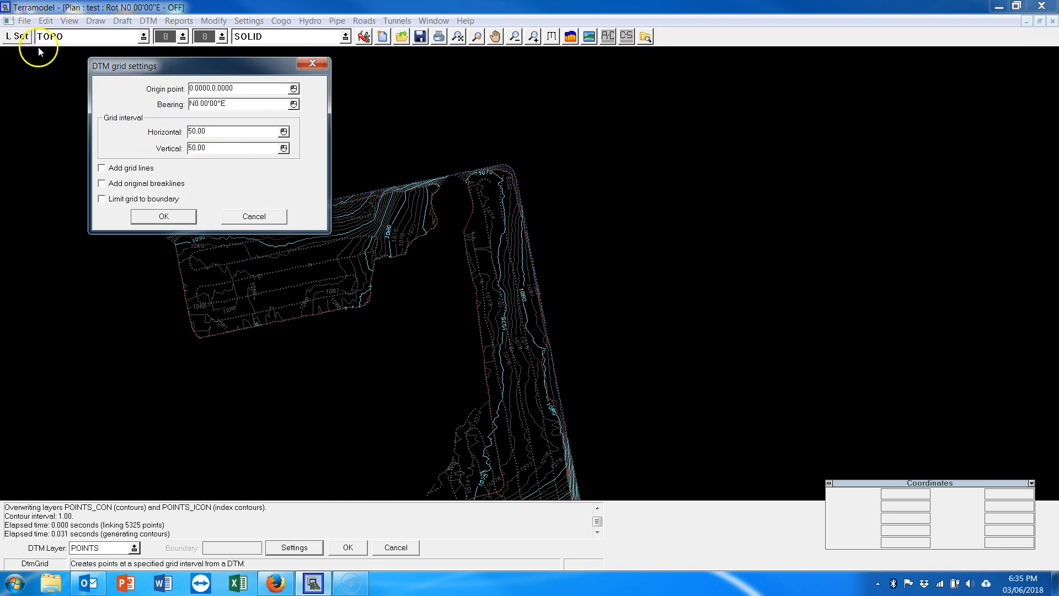
Pick two points to set the grid bearing to N49°56'16"E, and generate the DTM grid with 50.00 horizontal and vertical intervals
click(293, 104)
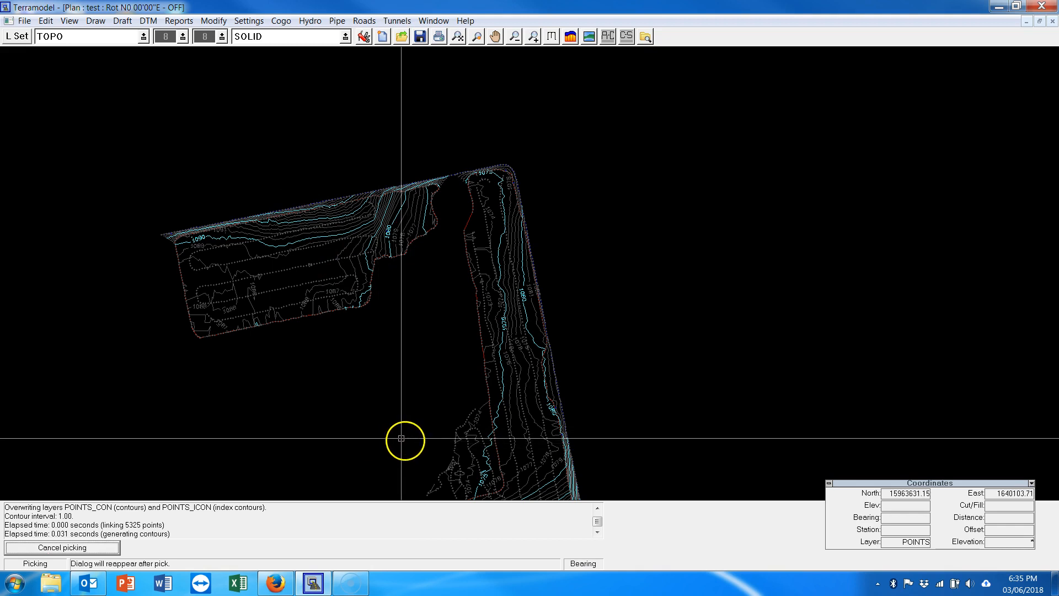
click(314, 411)
click(594, 190)
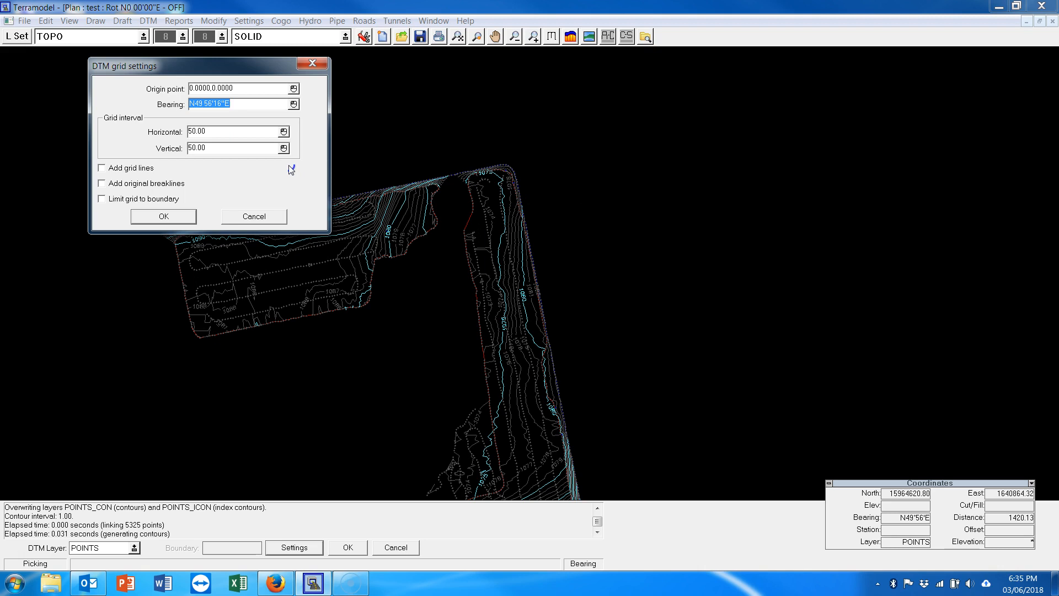
click(168, 217)
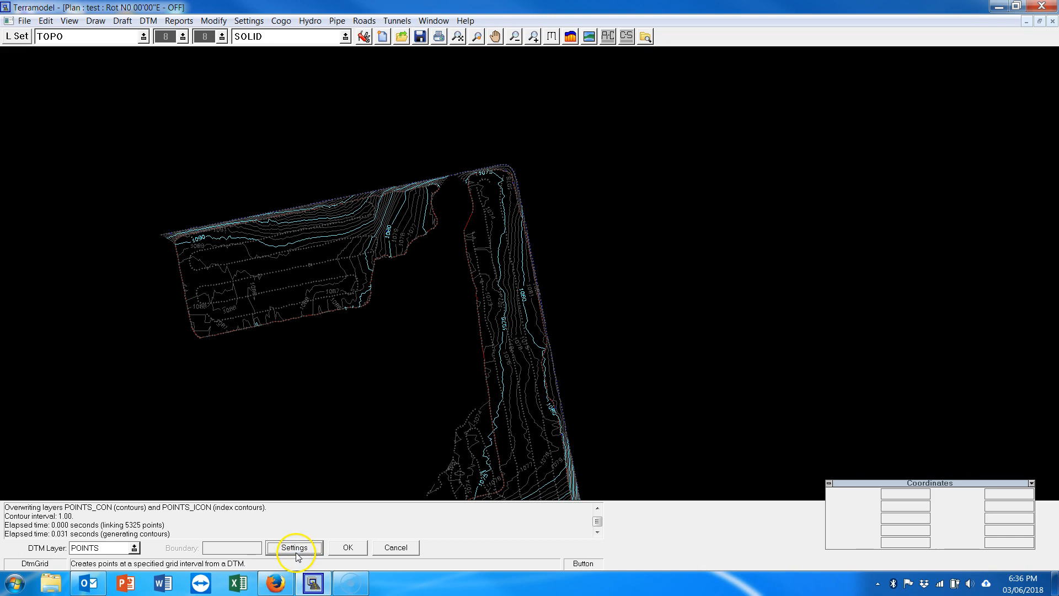
click(348, 548)
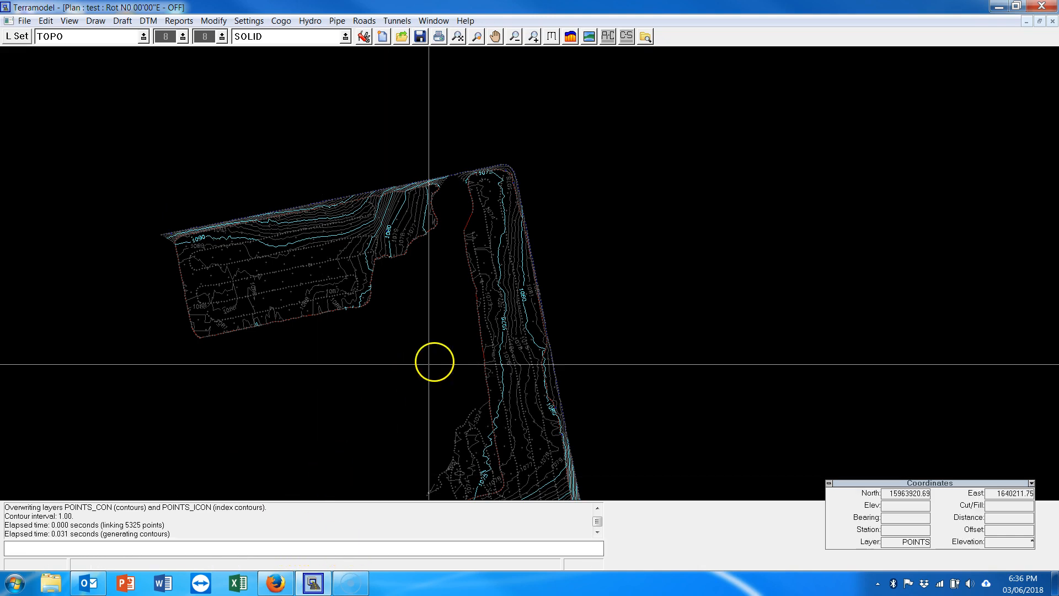
Examine the generated grid points among the contours over the northwestern field, the eastern strip and the southern field
scroll(435, 360, up, 2)
scroll(319, 293, down, 1)
middle_drag(385, 345, 472, 160)
scroll(513, 331, down, 1)
middle_drag(520, 395, 508, 113)
middle_drag(588, 103, 544, 396)
middle_drag(489, 124, 491, 442)
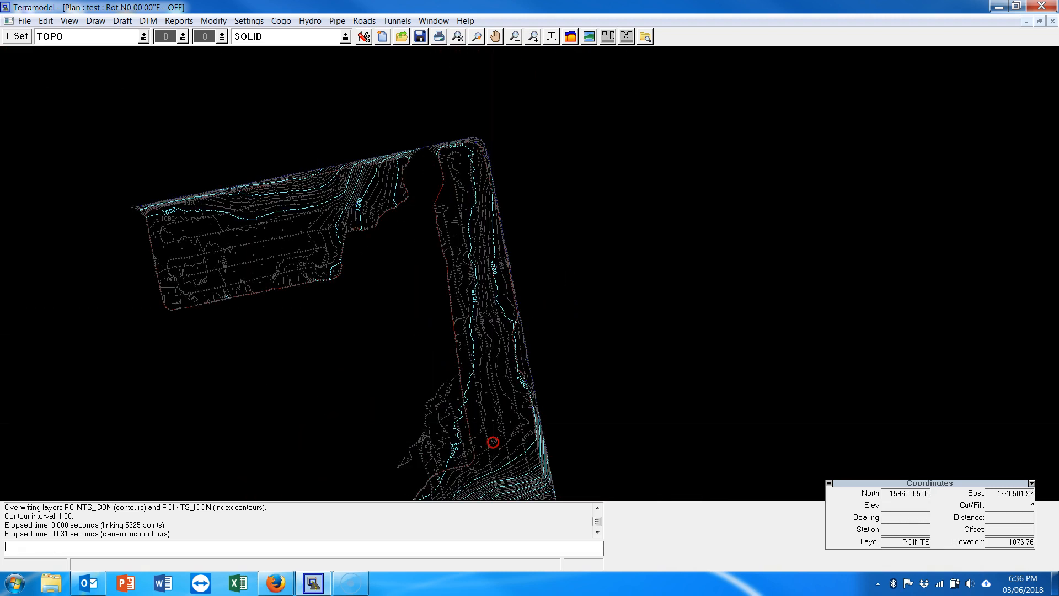
scroll(469, 322, up, 1)
middle_drag(250, 308, 607, 262)
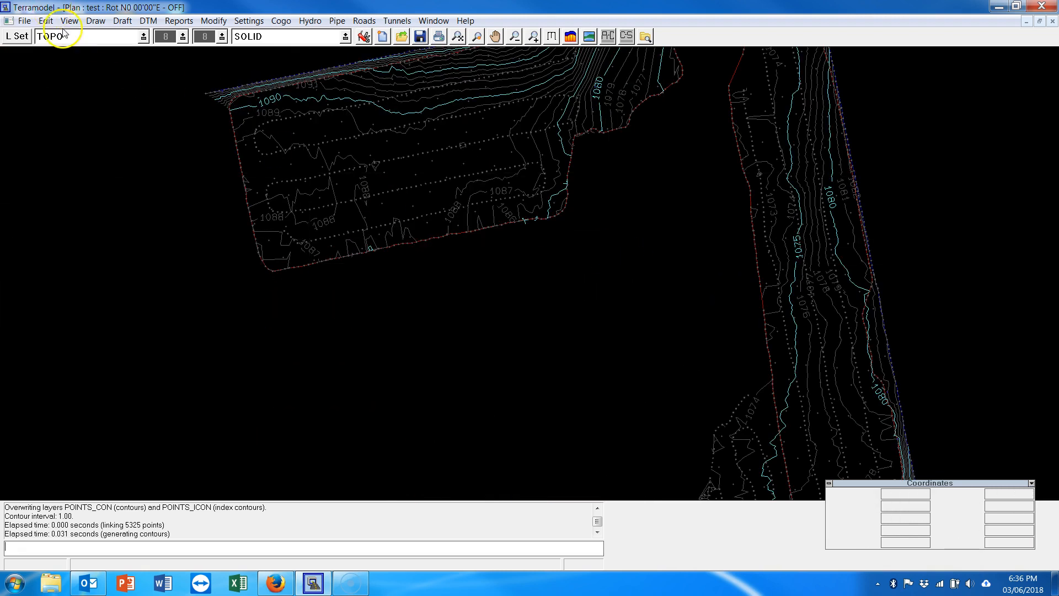
Turn off the visibility of the POINTS layer
click(17, 36)
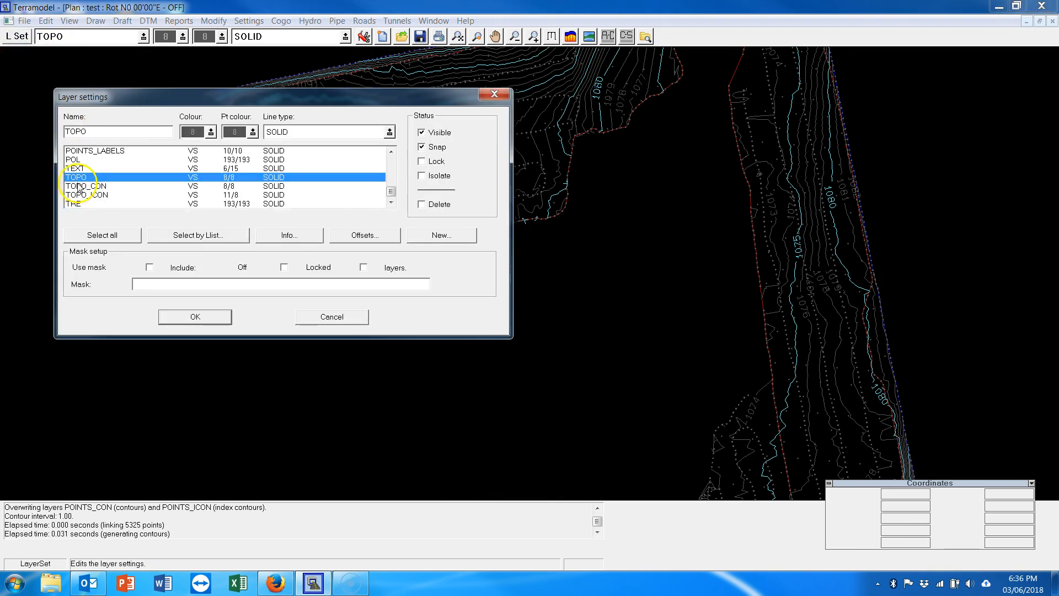
scroll(100, 168, up, 1)
click(94, 150)
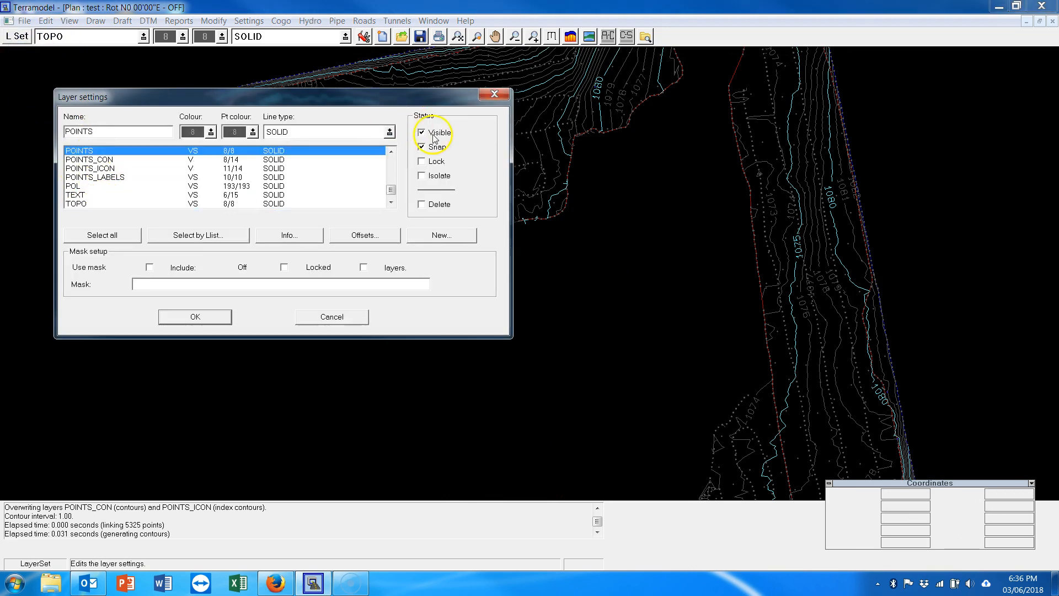
click(433, 135)
click(200, 324)
scroll(402, 251, down, 3)
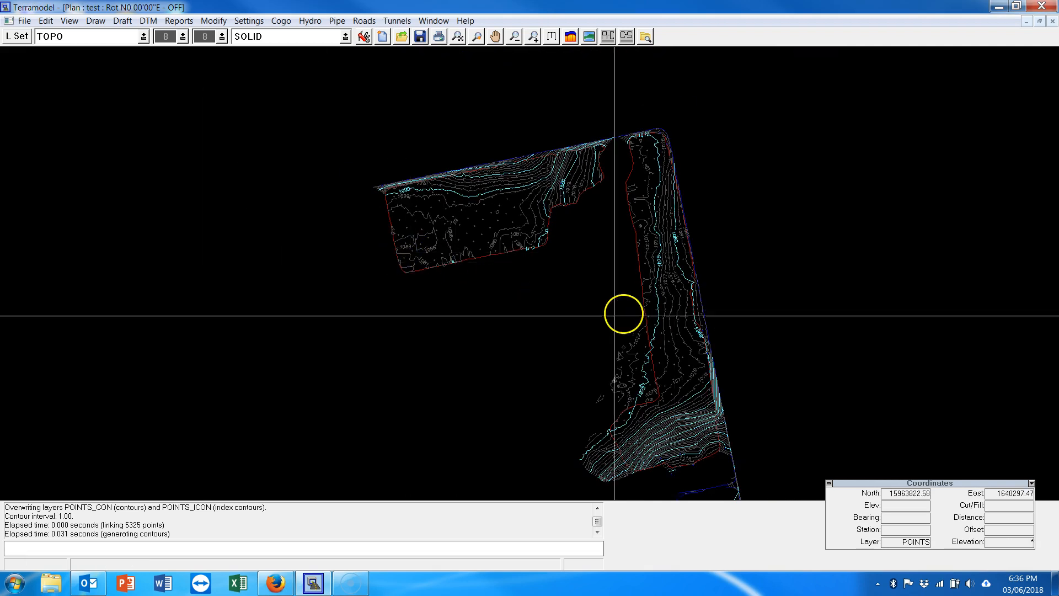
middle_drag(623, 314, 549, 295)
Hide the POINTS_CON and POINTS_ICON contour layers
click(17, 36)
scroll(107, 188, down, 1)
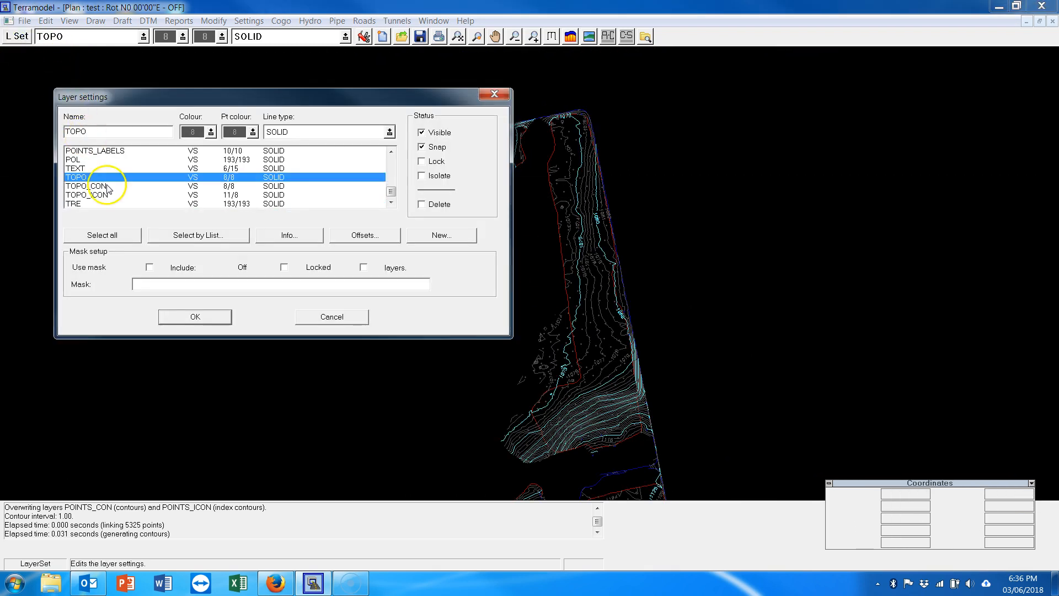
click(106, 188)
scroll(106, 188, up, 2)
click(103, 186)
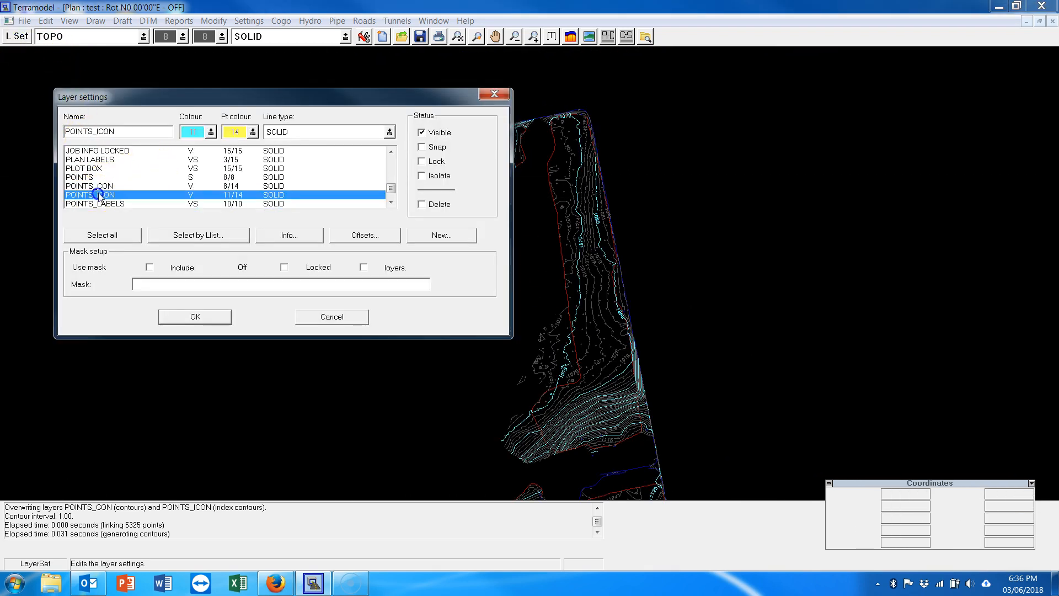
shift+click(104, 194)
click(195, 316)
Check the coverage of the TOPO grid points within the field boundaries
scroll(501, 320, up, 3)
middle_drag(502, 319, 466, 142)
scroll(489, 121, up, 2)
middle_drag(490, 58, 466, 304)
scroll(463, 283, up, 2)
middle_drag(427, 209, 508, 367)
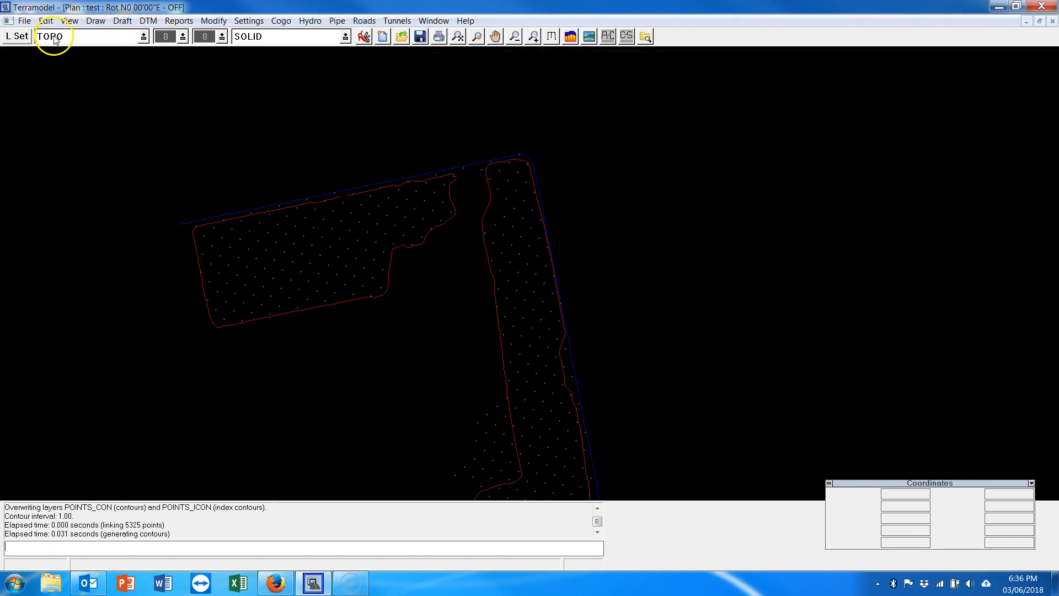
Turn the visibility of the POINTS layer back on
click(16, 36)
scroll(106, 180, up, 1)
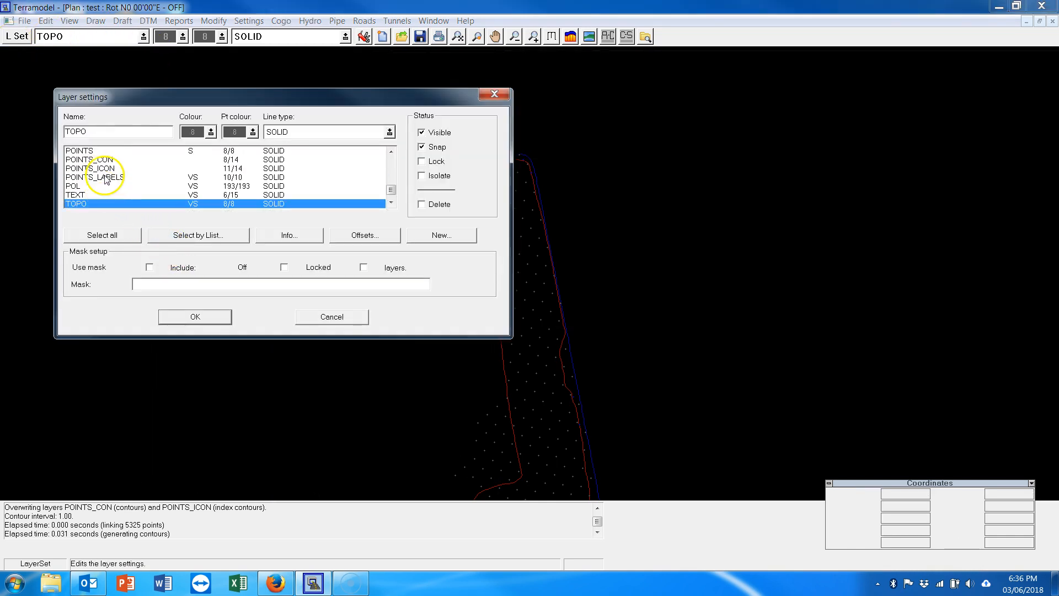
click(88, 155)
scroll(447, 138, up, 1)
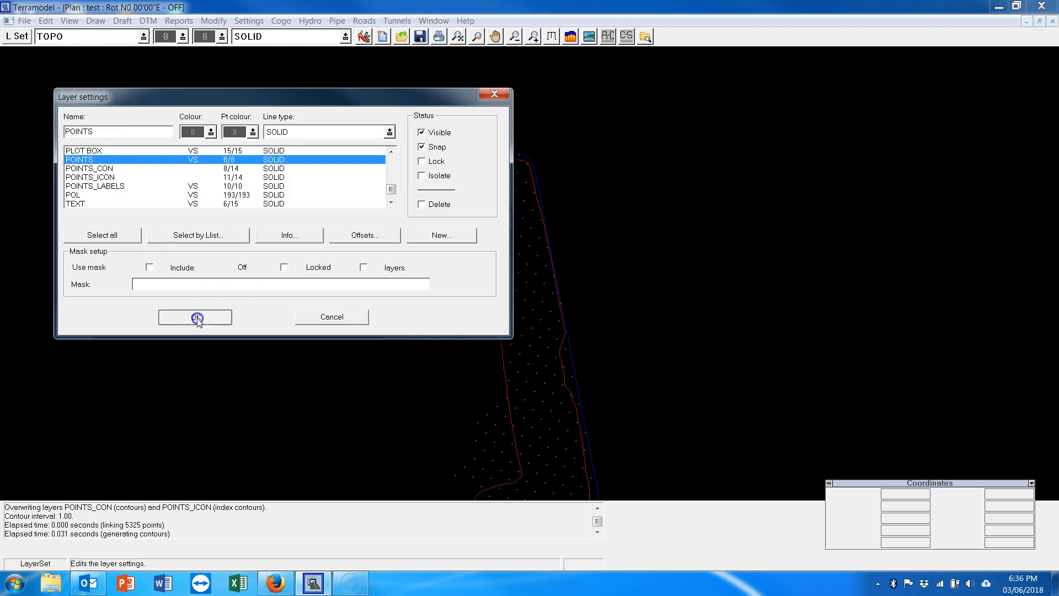
click(197, 319)
Turn on the display of the DTM links over the northwestern field
scroll(480, 296, up, 2)
middle_drag(190, 274, 666, 324)
scroll(664, 352, up, 2)
scroll(475, 260, up, 1)
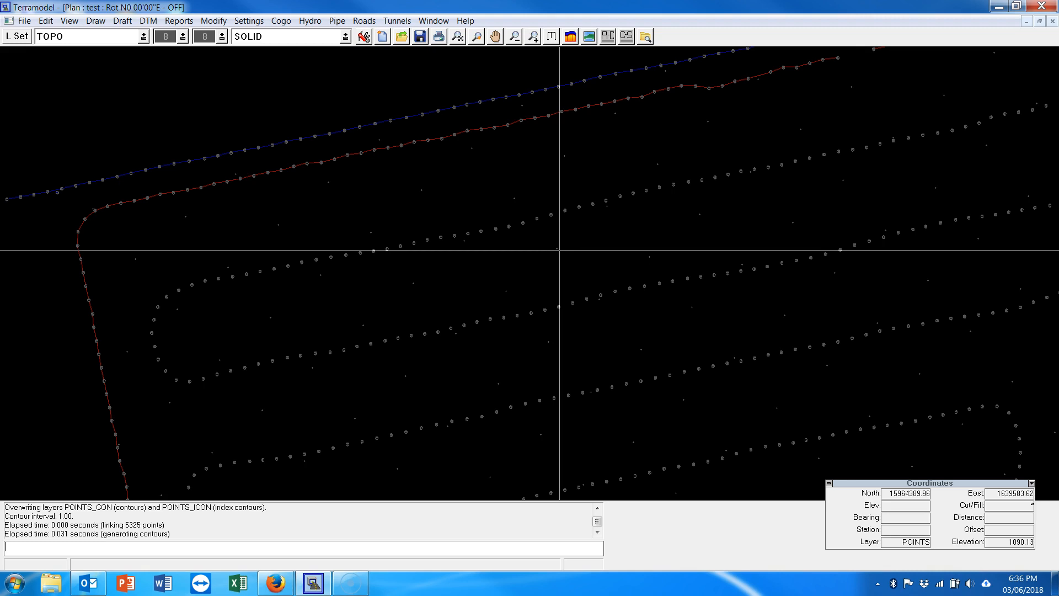
scroll(550, 246, up, 1)
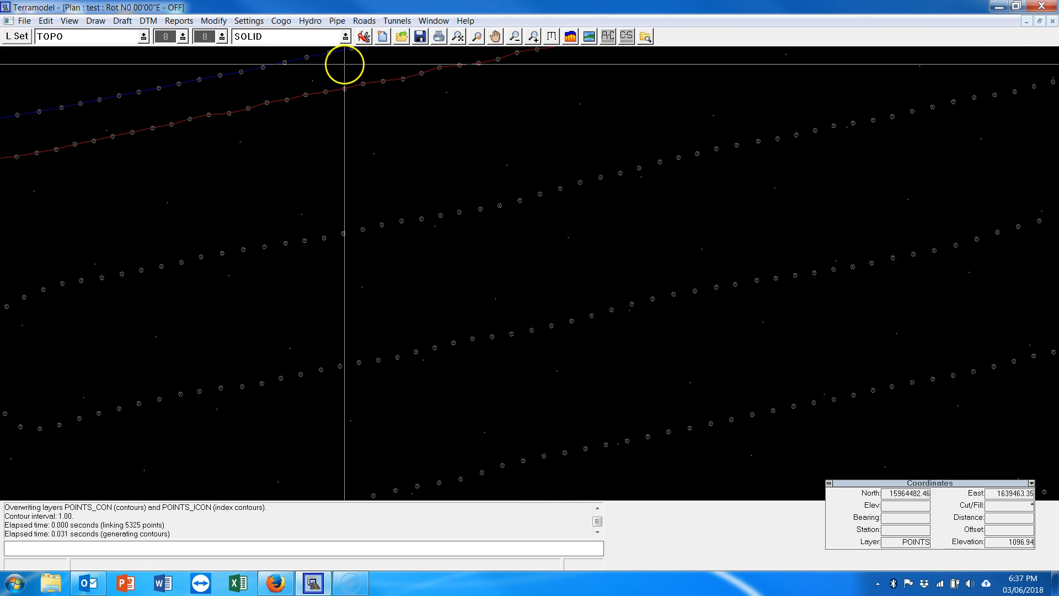
click(260, 22)
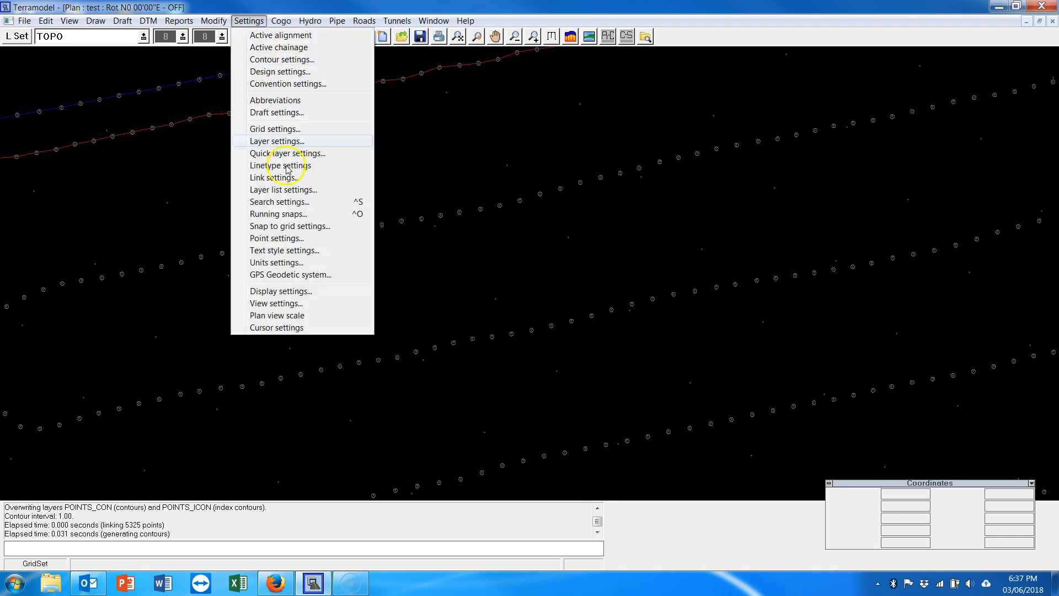
click(268, 177)
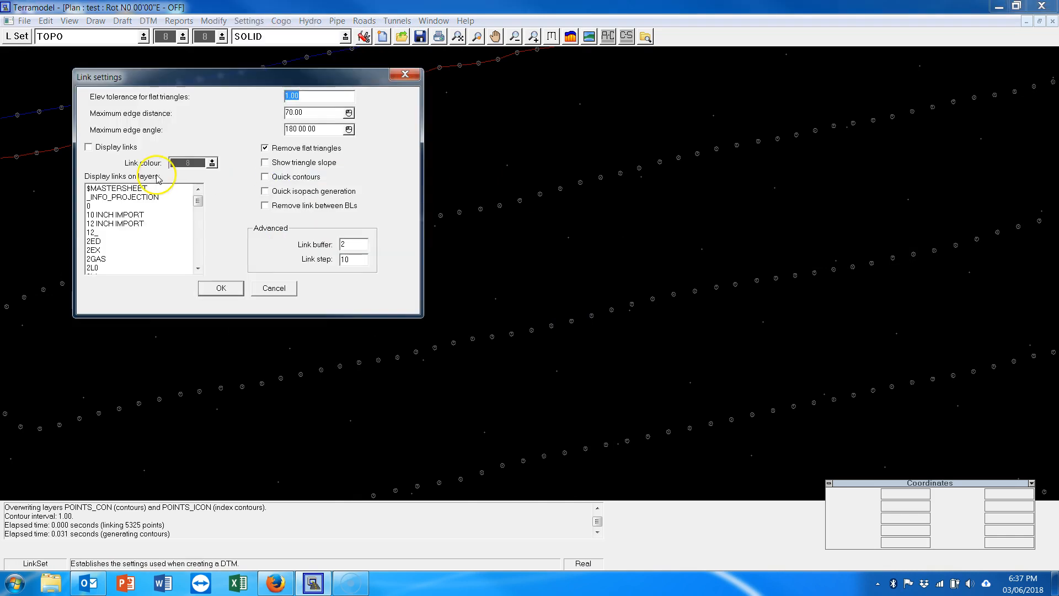
click(220, 287)
Examine the triangulation between the survey points and the TOPO grid points across the northwestern field
scroll(501, 229, up, 5)
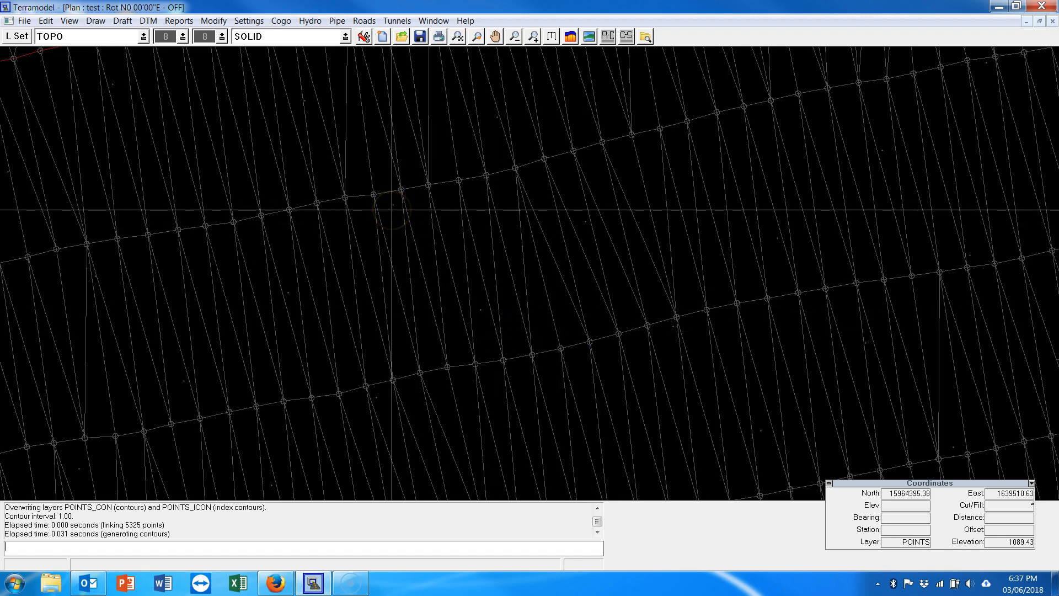
scroll(391, 210, down, 1)
scroll(415, 278, down, 2)
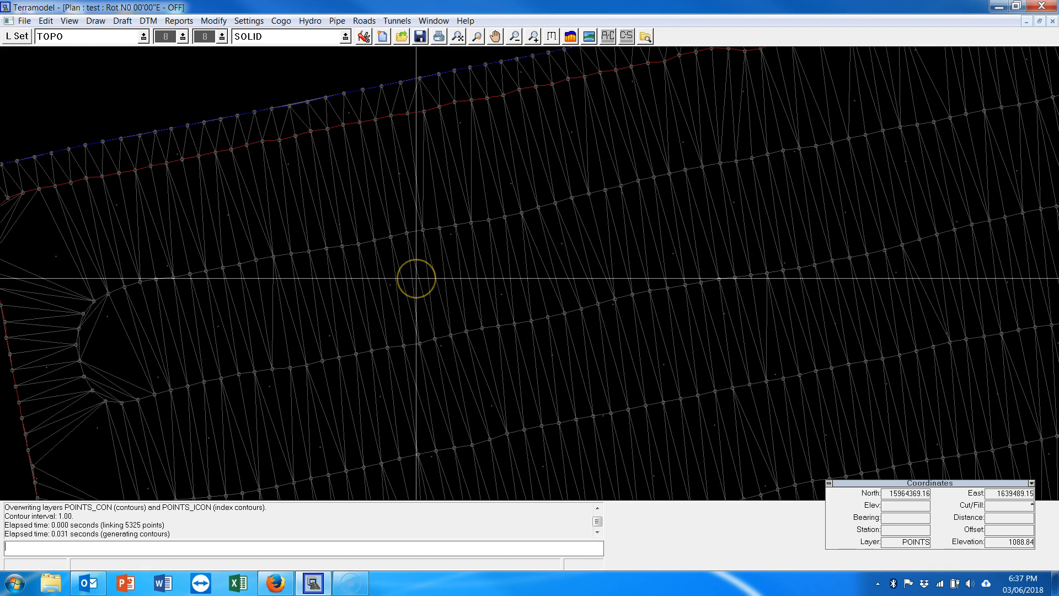
scroll(415, 278, up, 1)
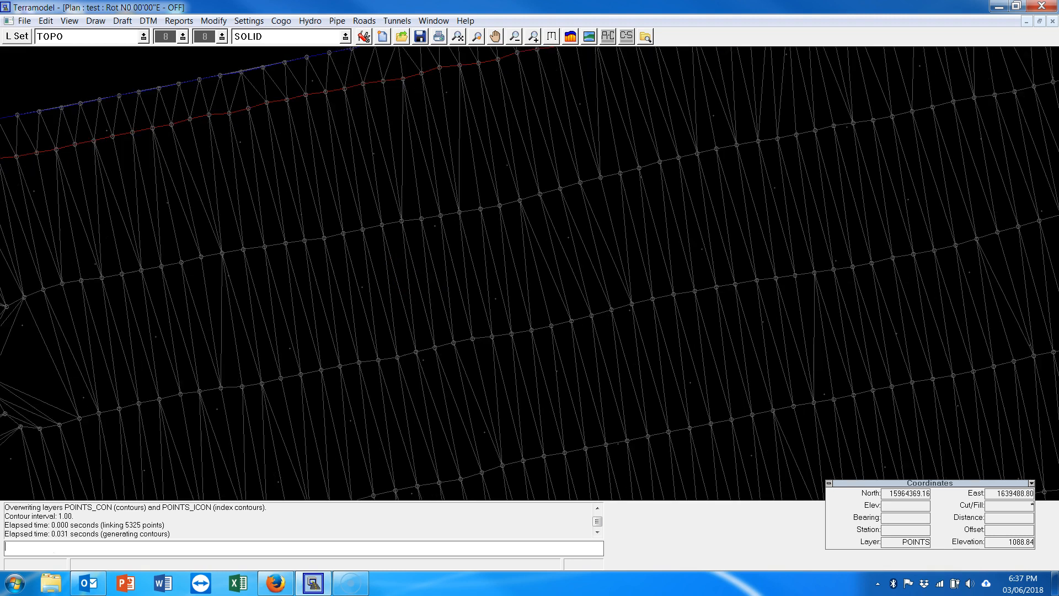
scroll(414, 278, down, 2)
scroll(415, 277, down, 1)
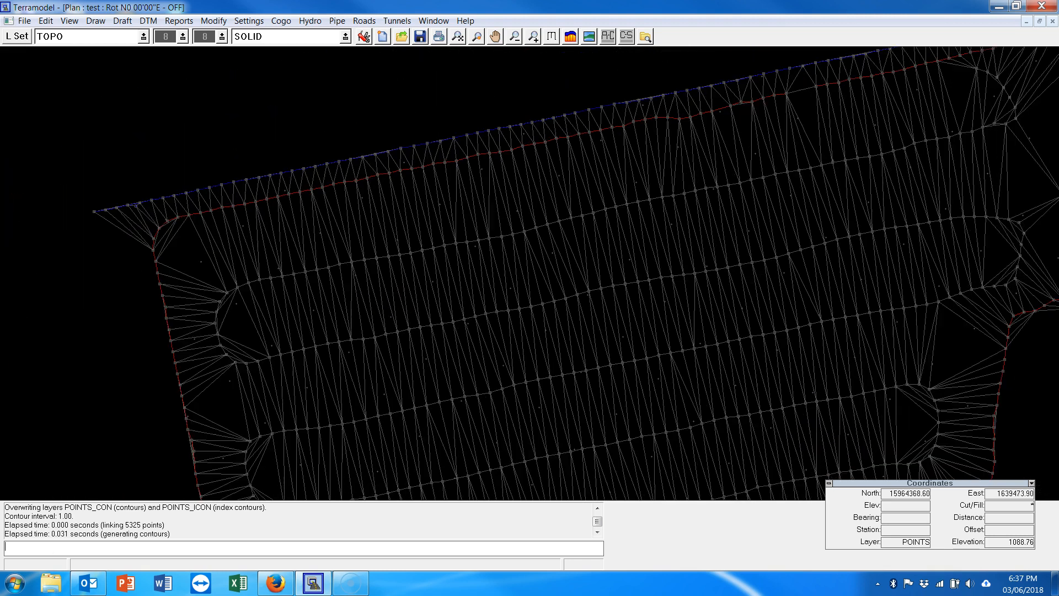
scroll(409, 279, up, 1)
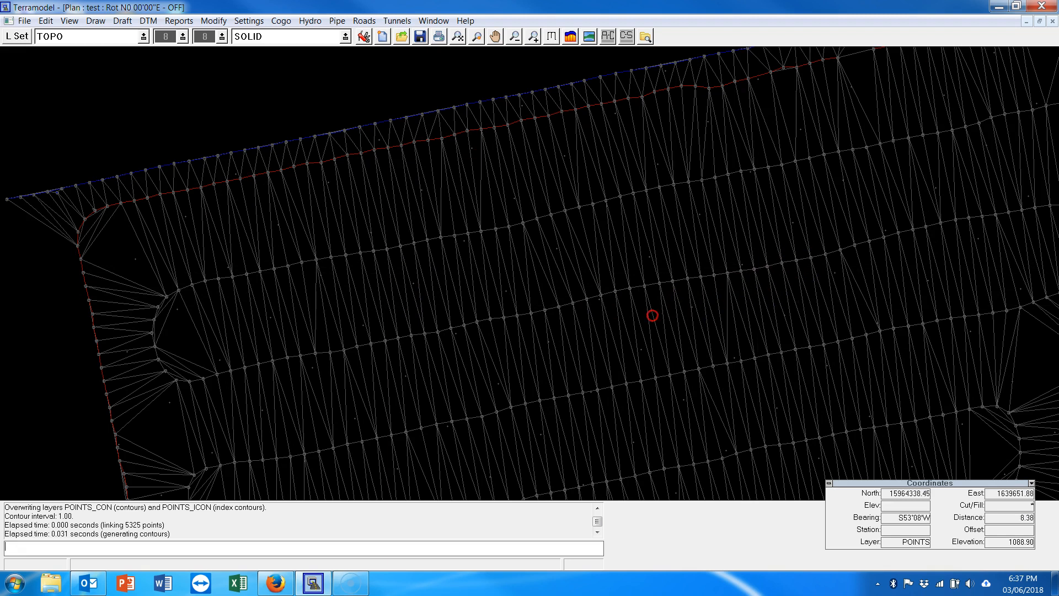
scroll(512, 273, up, 2)
scroll(504, 265, down, 2)
middle_drag(559, 258, 351, 319)
scroll(375, 320, down, 2)
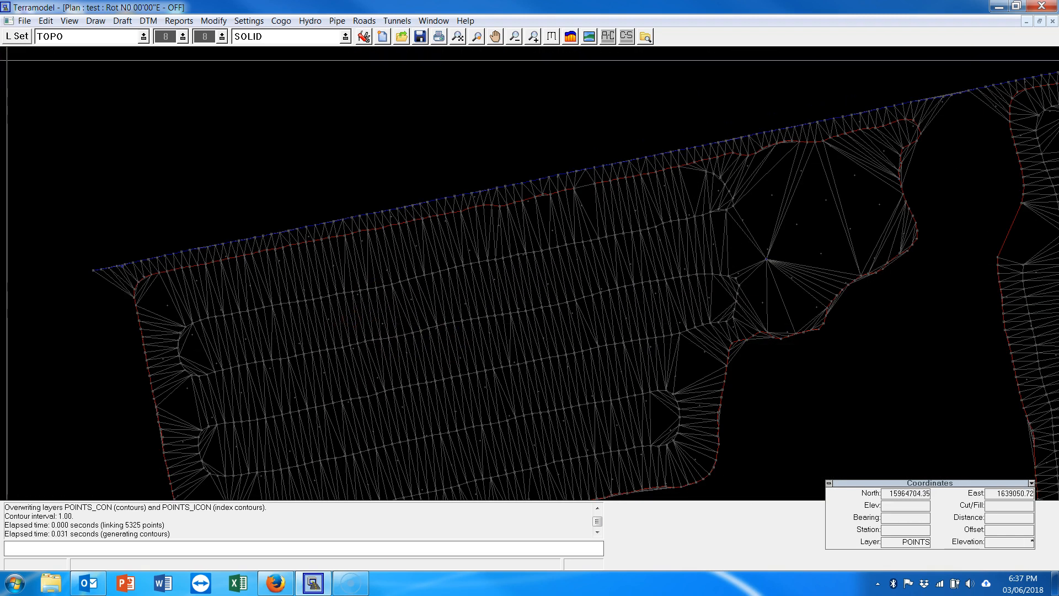
Turn off the display of the DTM links in the link settings
right_click(365, 180)
click(403, 279)
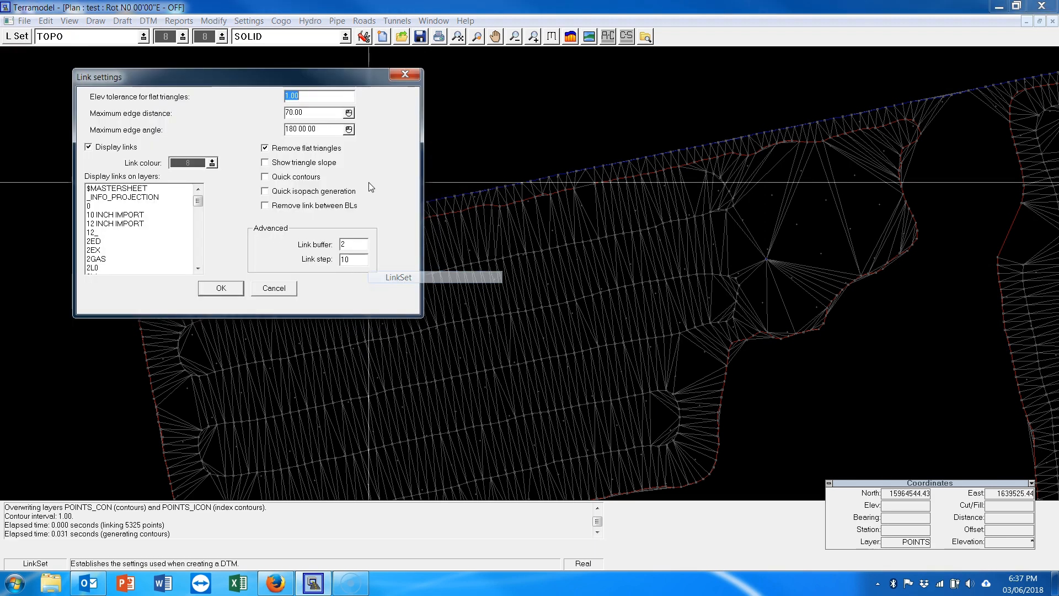
click(222, 289)
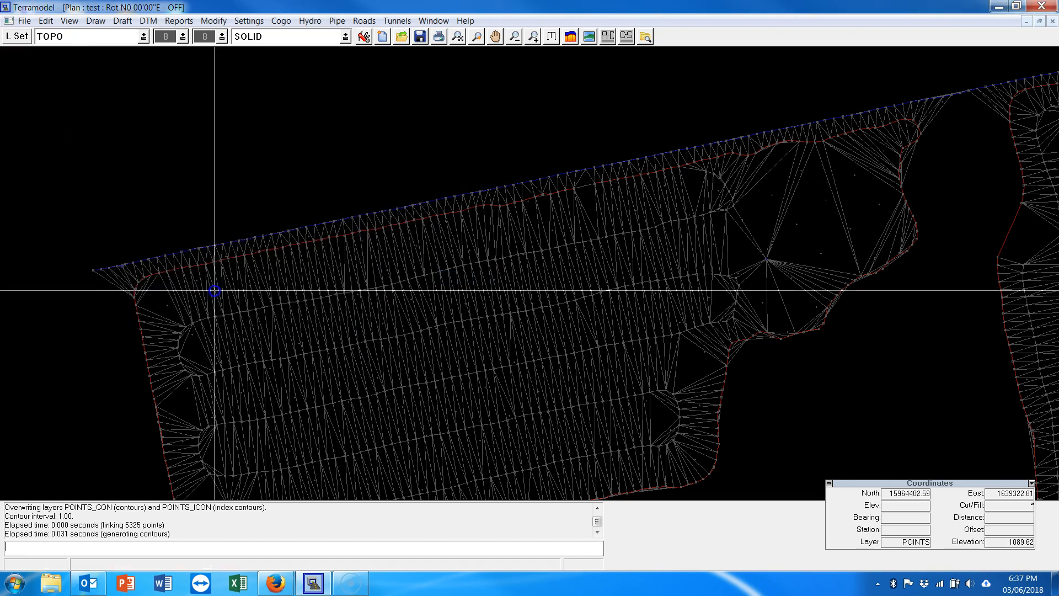
scroll(499, 286, down, 3)
scroll(579, 322, up, 2)
middle_drag(654, 316, 603, 287)
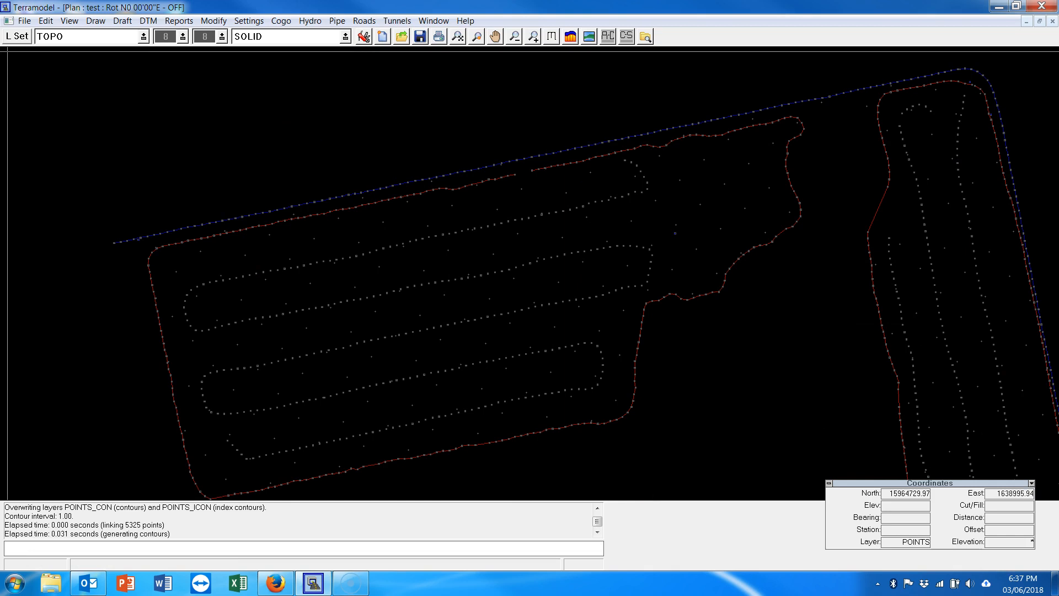
Hide the survey points on the POINTS layer so only the TOPO grid points and boundaries are shown
click(16, 36)
scroll(119, 193, down, 1)
scroll(120, 193, up, 1)
click(105, 151)
click(443, 136)
click(183, 320)
scroll(492, 317, down, 3)
middle_drag(656, 376, 609, 232)
middle_drag(643, 400, 583, 273)
scroll(574, 371, down, 1)
scroll(569, 357, up, 3)
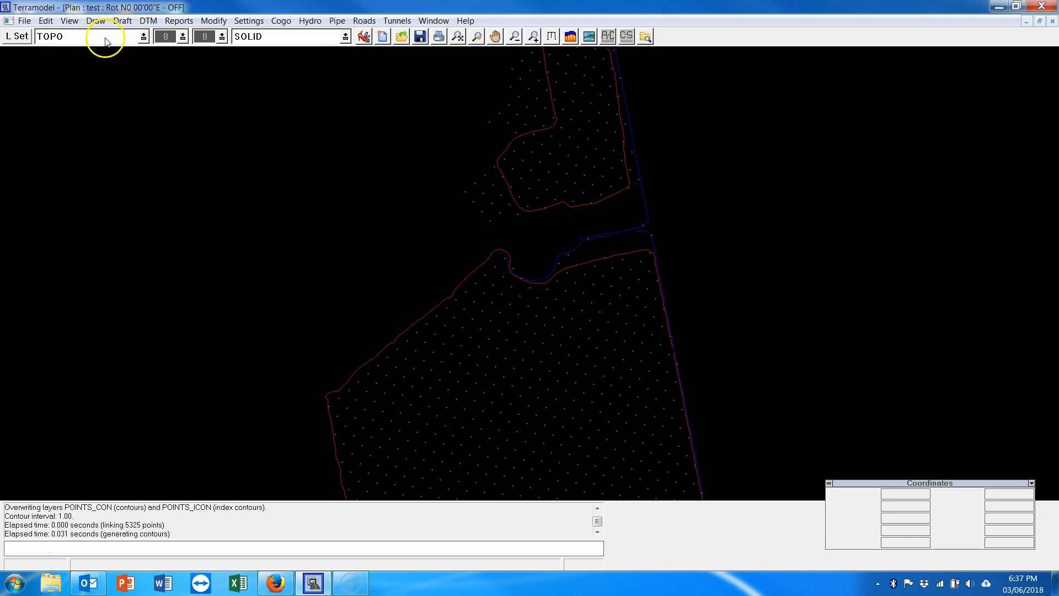
Label all points on the TOPO layer with their elevation and a symbol
click(118, 22)
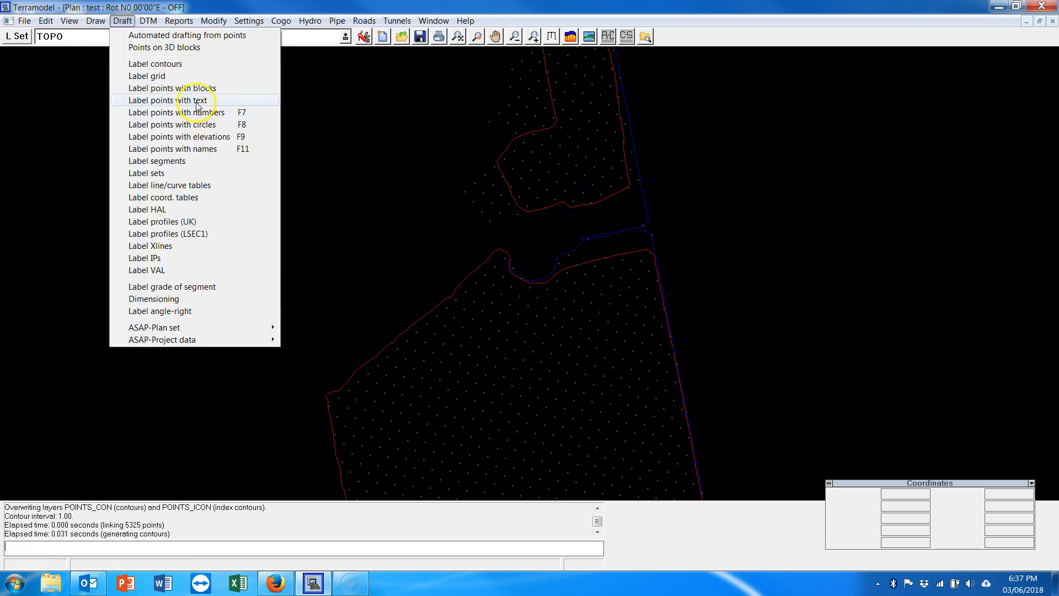
click(181, 100)
key(l)
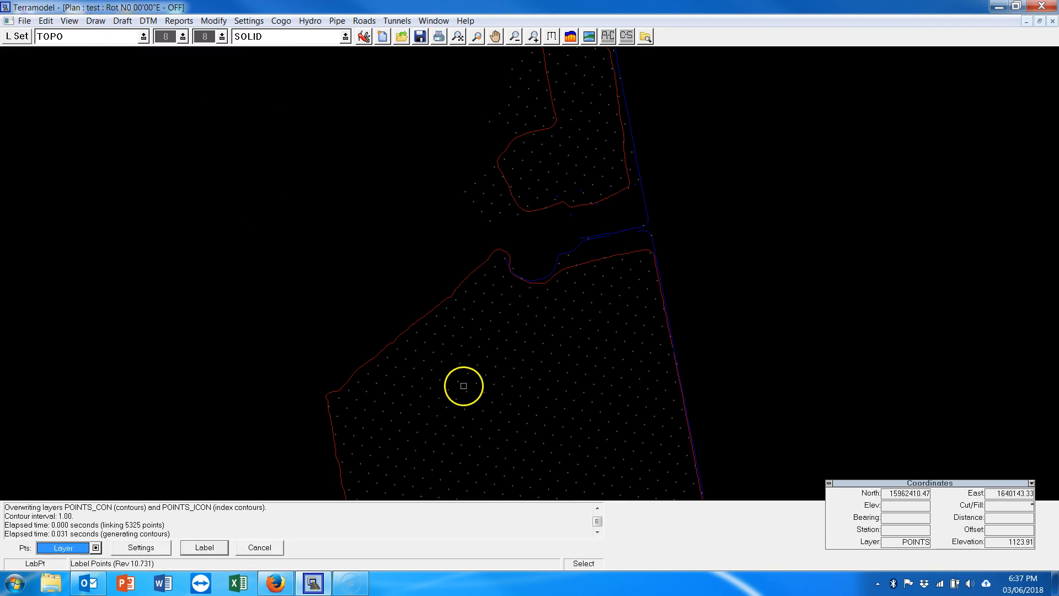
click(467, 373)
click(506, 471)
click(143, 547)
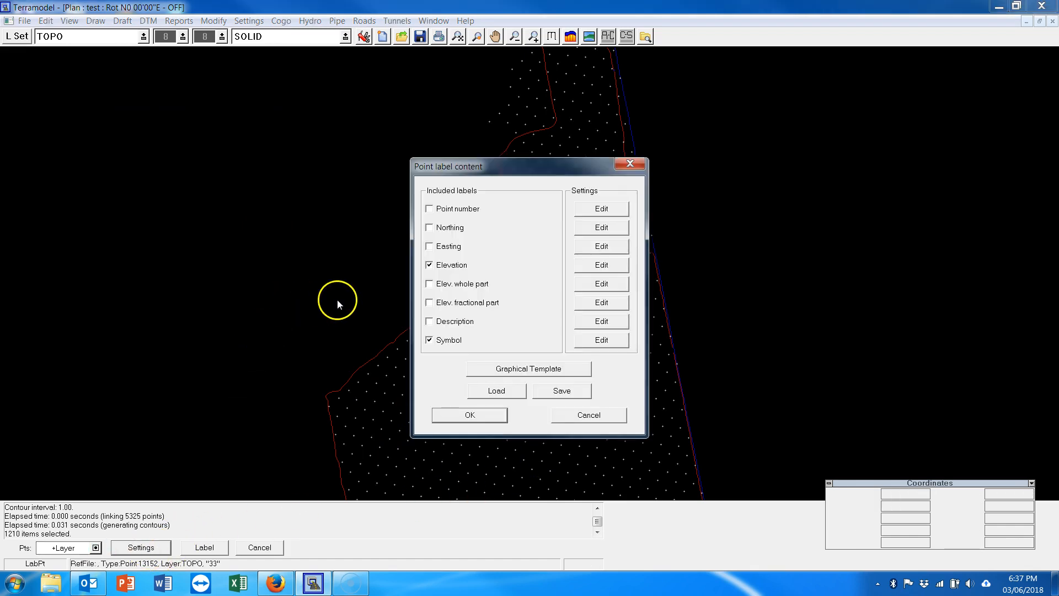
click(469, 415)
click(204, 547)
Check the elevation labels on the grid points across the southern field, the eastern strip and the northwestern field
scroll(396, 292, up, 5)
middle_drag(451, 419, 477, 232)
scroll(586, 359, down, 9)
middle_drag(585, 376, 571, 285)
middle_drag(563, 157, 547, 301)
scroll(572, 353, down, 3)
scroll(519, 284, up, 2)
middle_drag(529, 212, 544, 357)
scroll(541, 347, up, 4)
scroll(540, 343, up, 9)
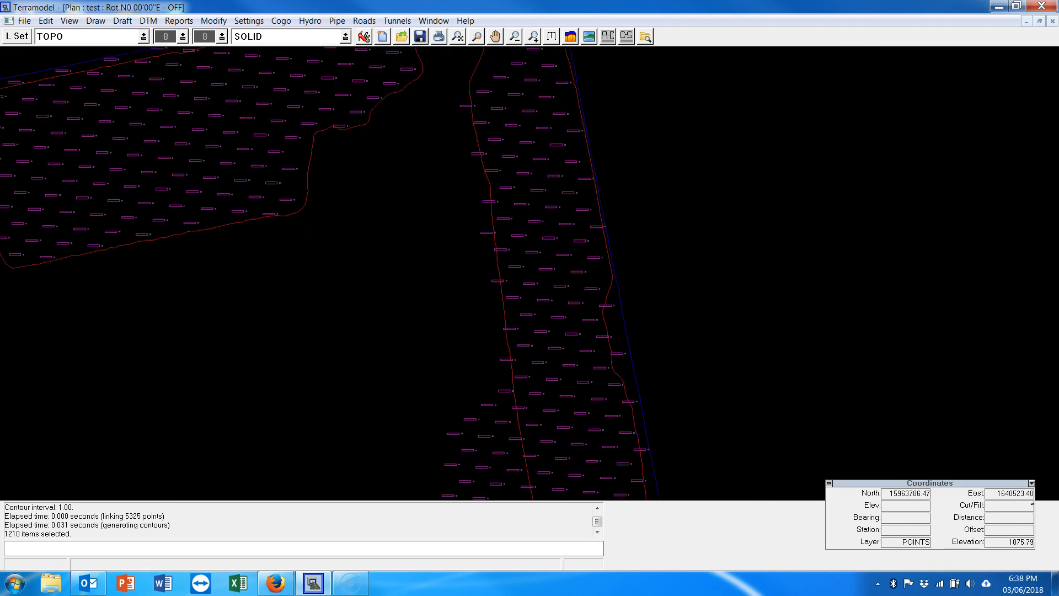
scroll(539, 354, down, 4)
scroll(539, 355, down, 6)
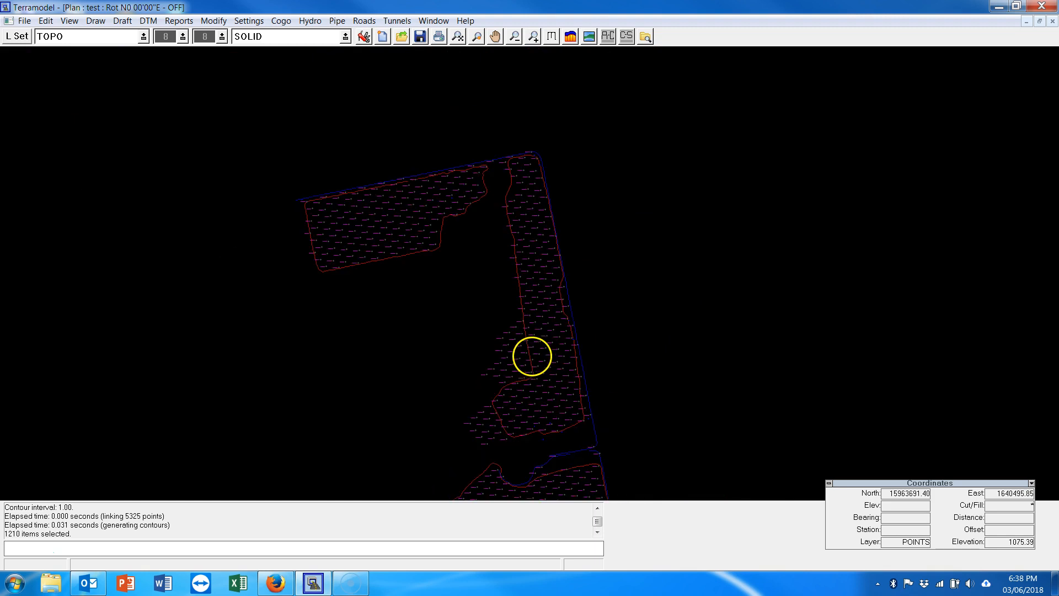
Make PLOT BOX the current layer and draw a plot box 18.000 wide and 11.210 high at bearing N0 over the southern field
click(87, 37)
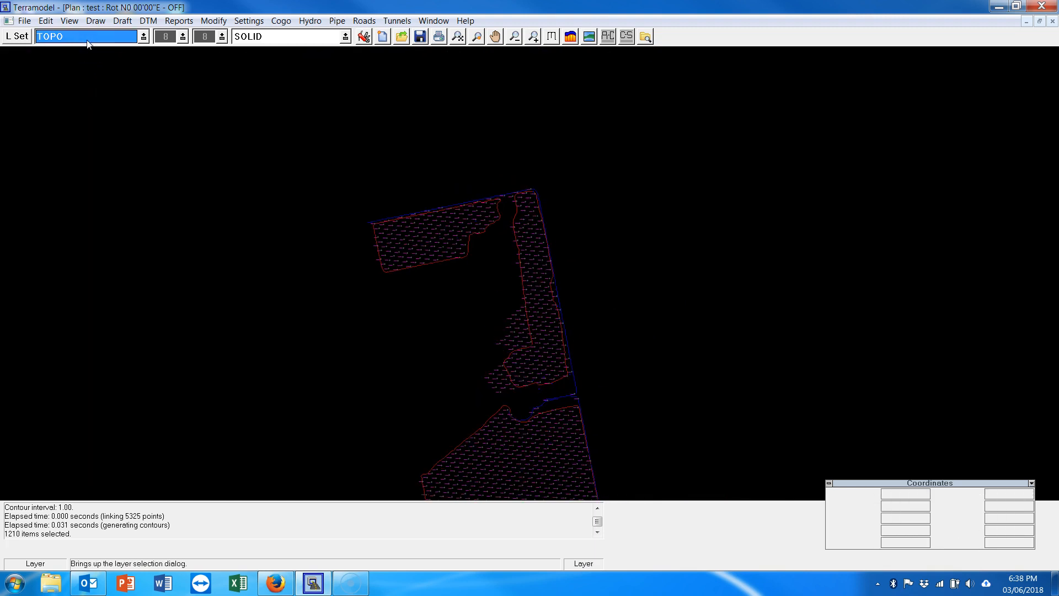
key(p)
click(82, 59)
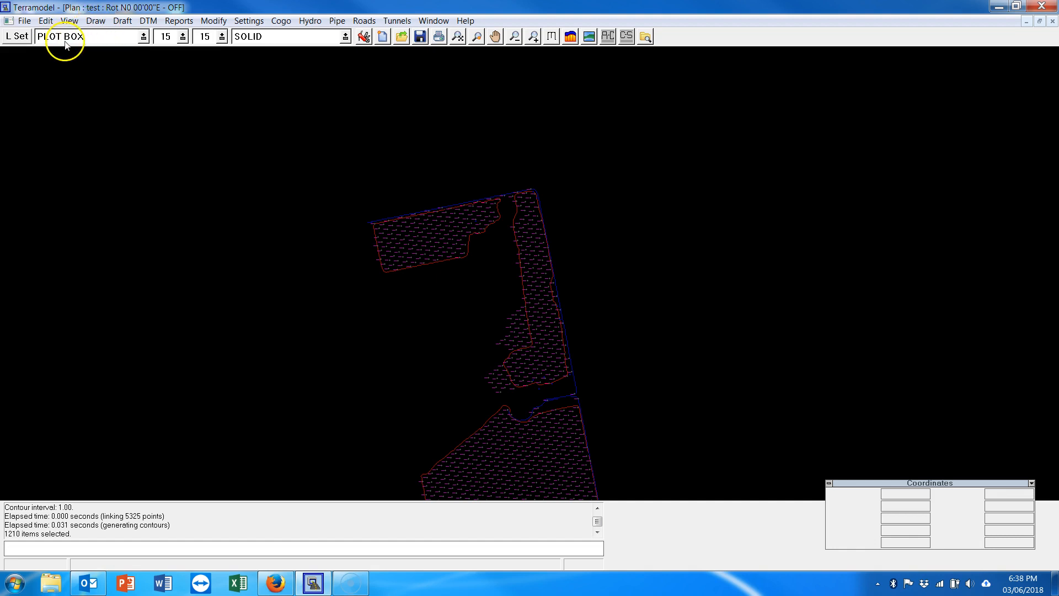
click(95, 22)
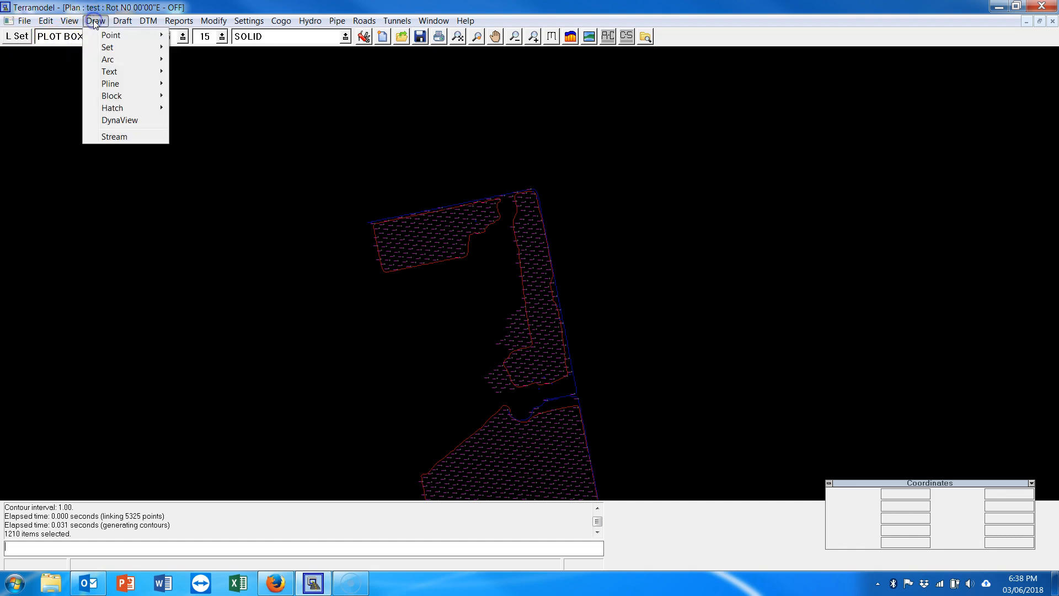
mouse_move(135, 83)
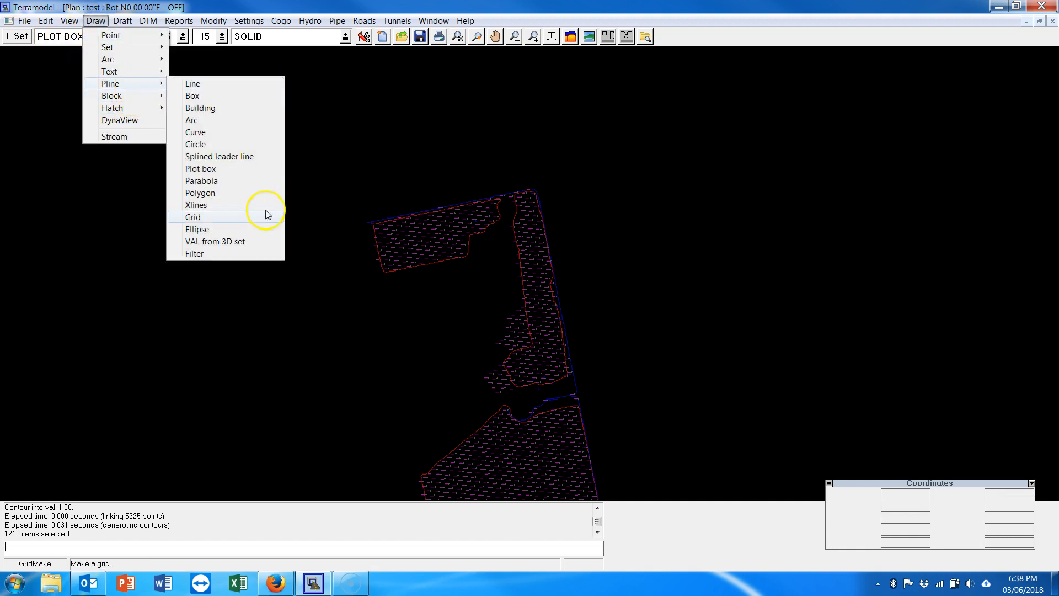
click(232, 169)
scroll(347, 329, down, 3)
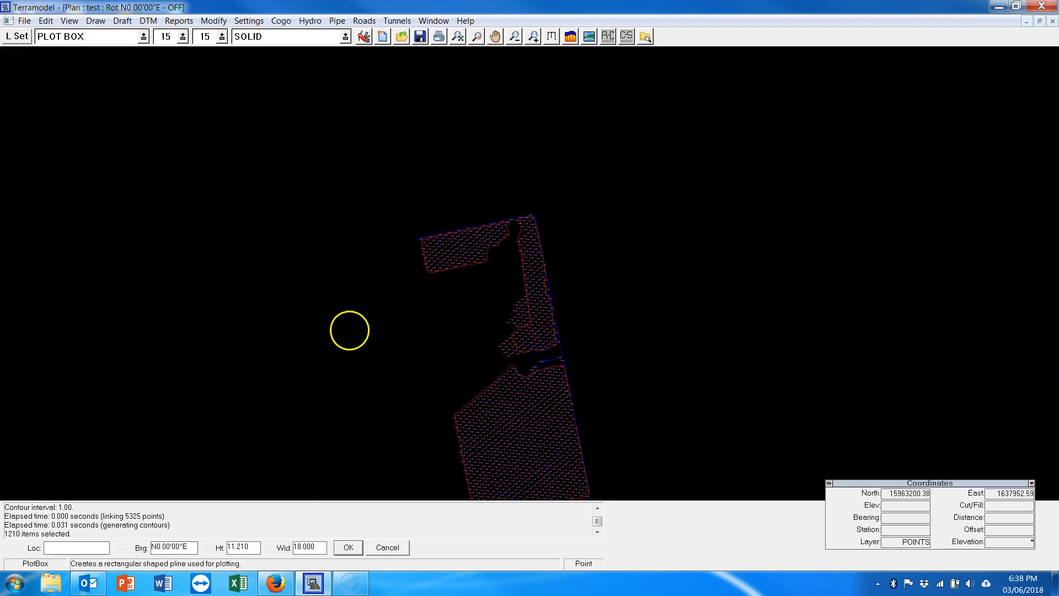
click(485, 425)
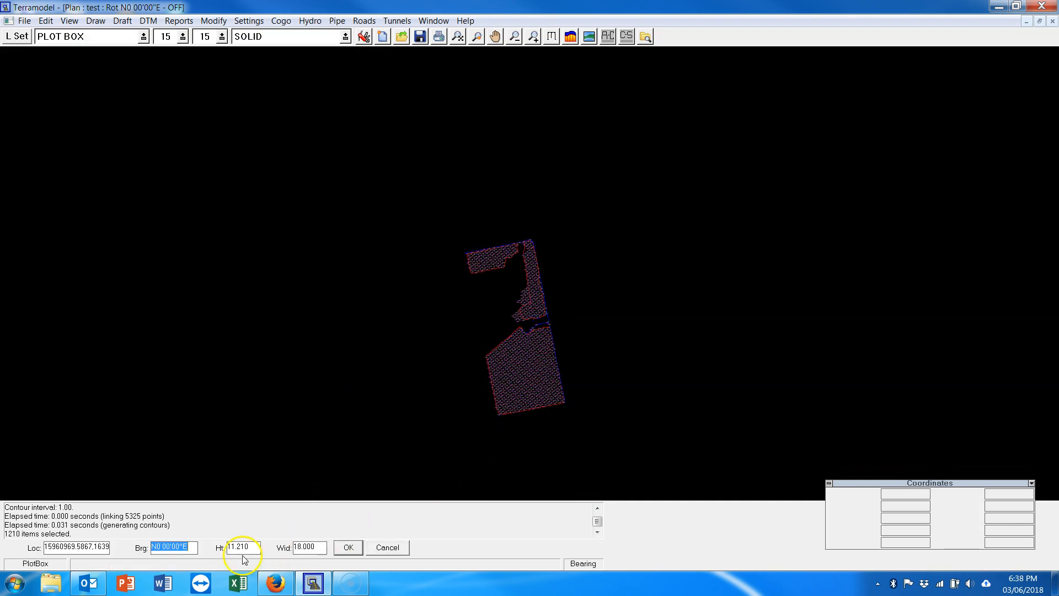
click(348, 547)
Move the plot box northwest over the middle of the farm
scroll(610, 279, up, 3)
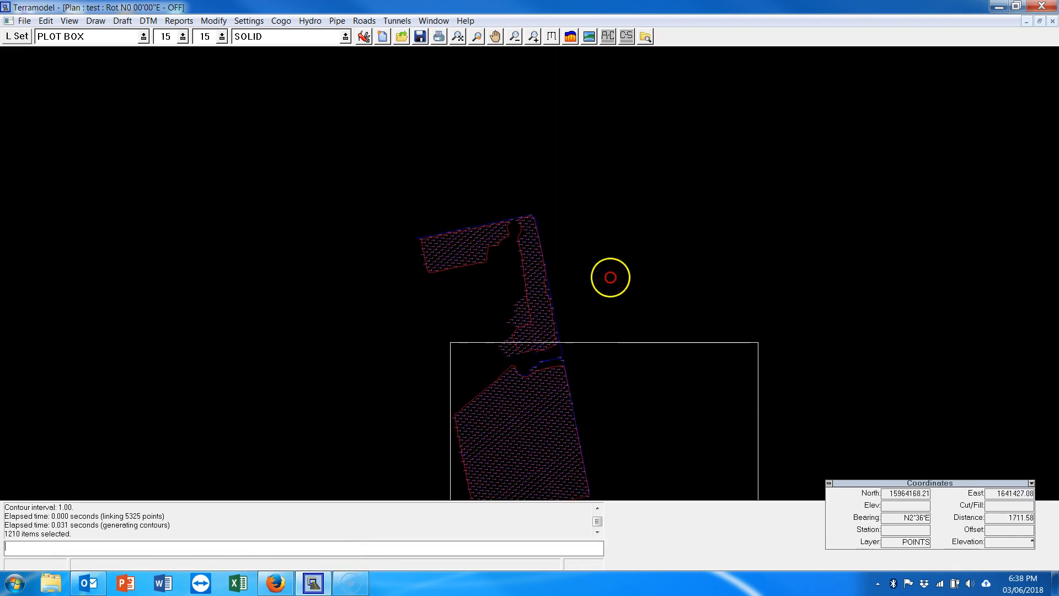
scroll(612, 275, down, 2)
middle_drag(630, 270, 616, 329)
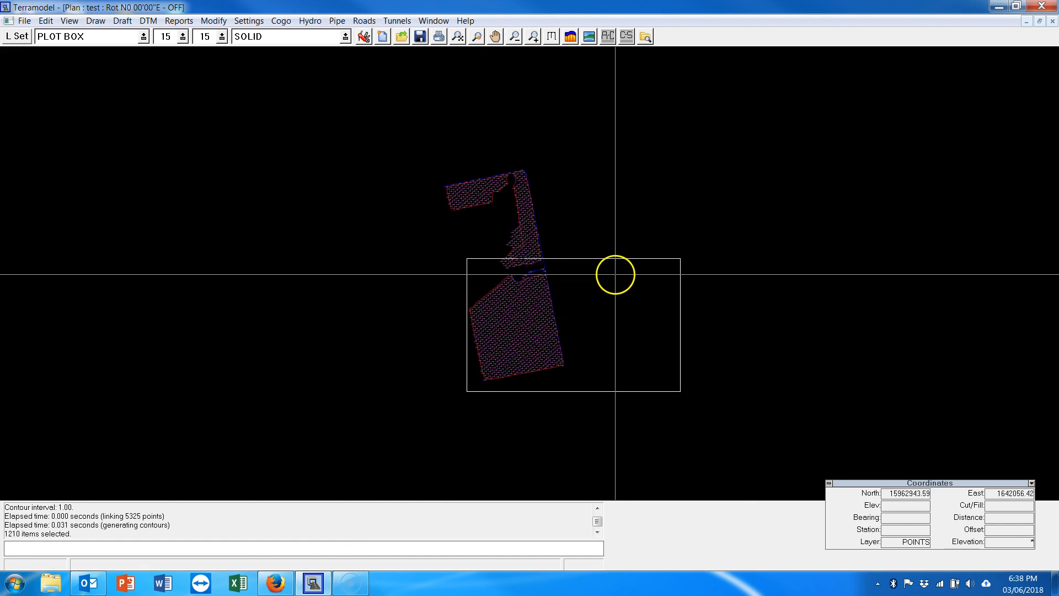
key(ctrl+m)
click(624, 258)
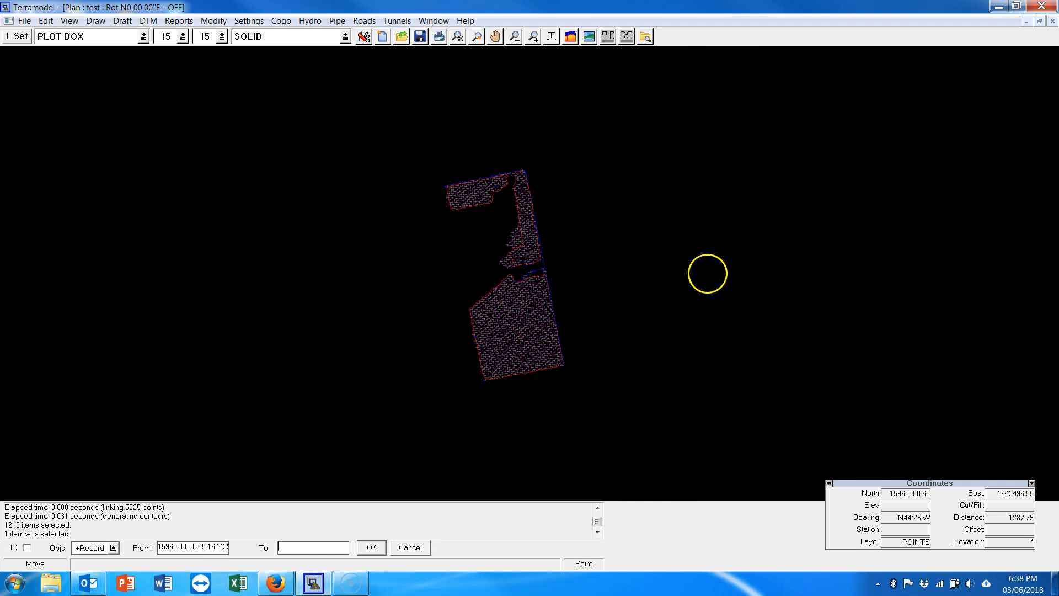
click(694, 355)
Rotate the plot box to an upright orientation parallel to the farm's eastern boundary
text(ro)
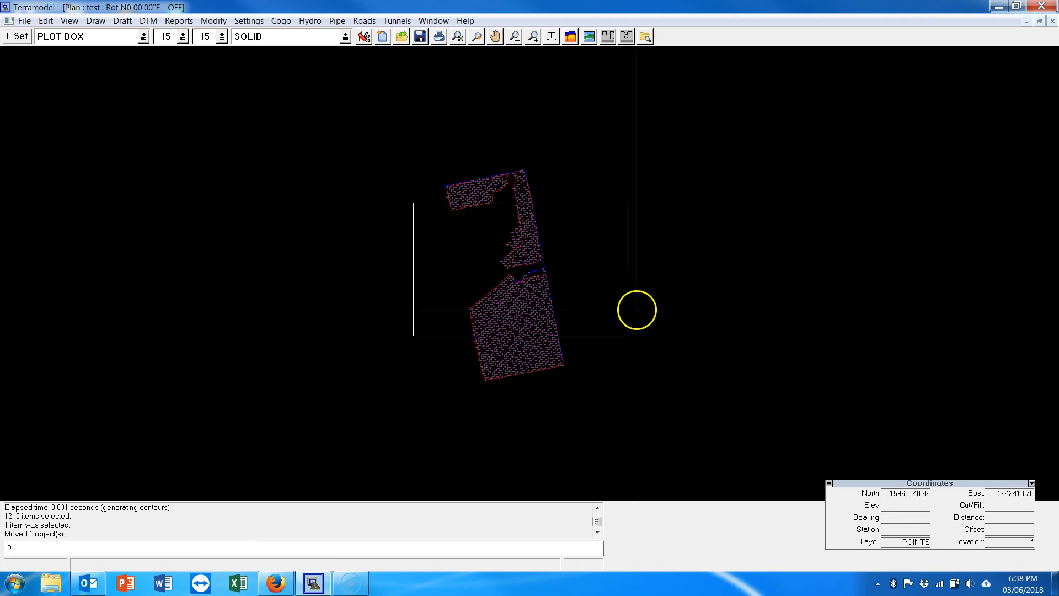
key(Return)
click(586, 334)
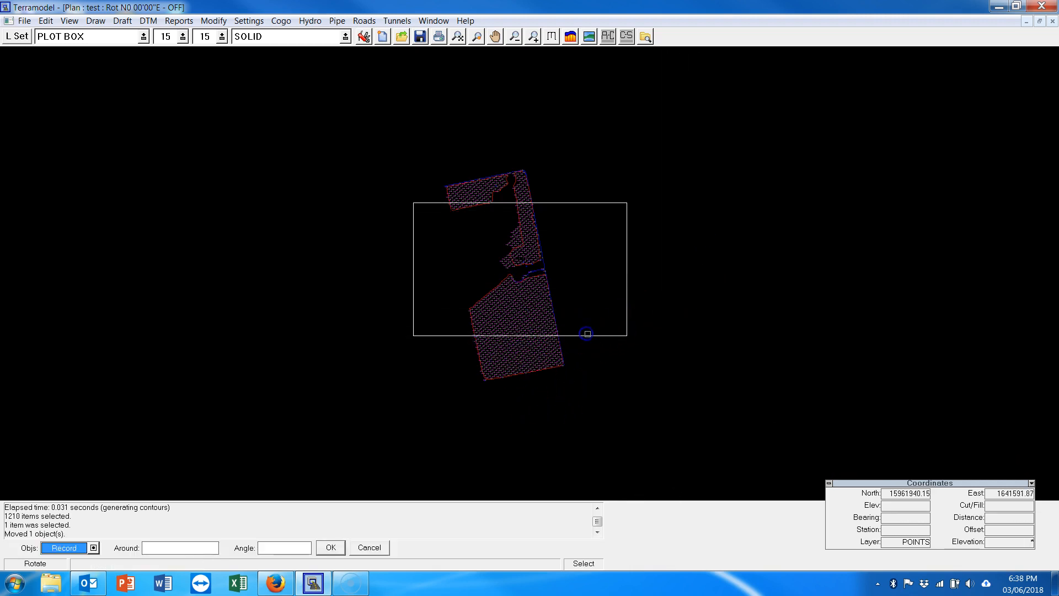
key(Return)
click(478, 381)
click(429, 128)
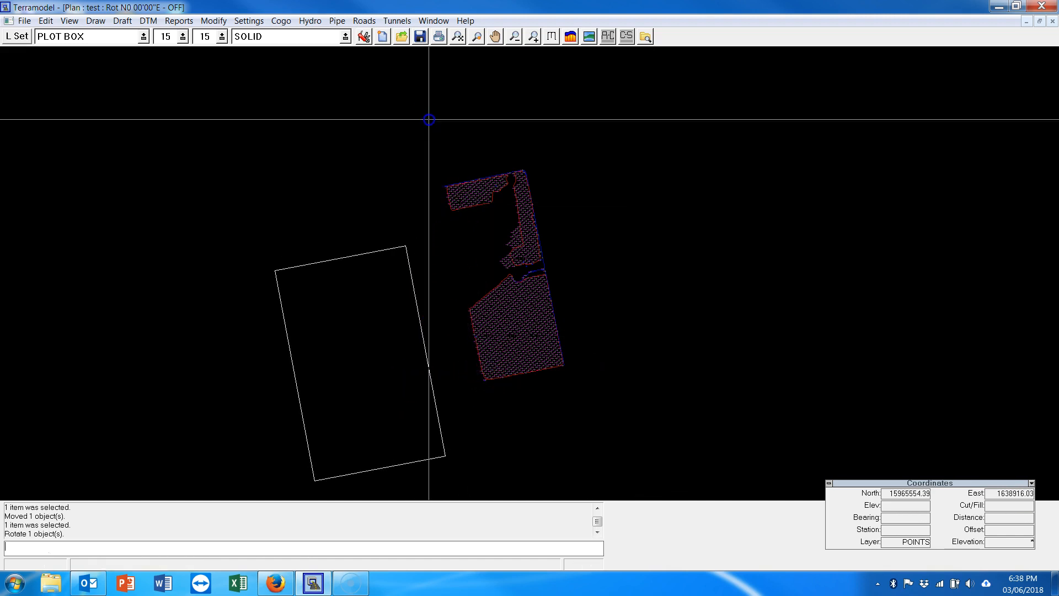
Move the plot box northeast so that it encloses all of the farm's surveyed fields
text(mo)
key(Return)
click(419, 291)
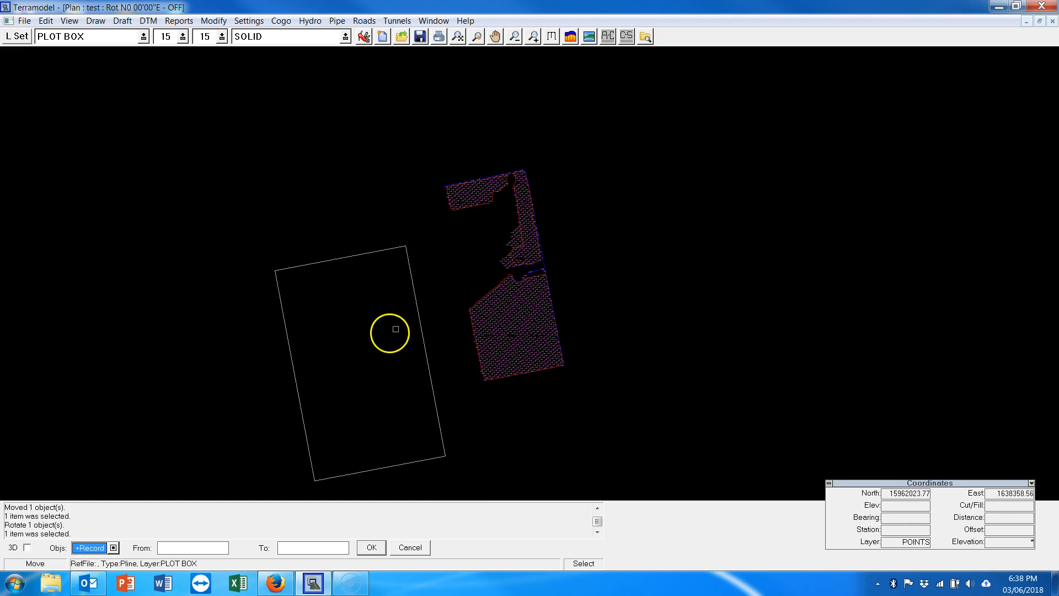
key(Return)
click(350, 372)
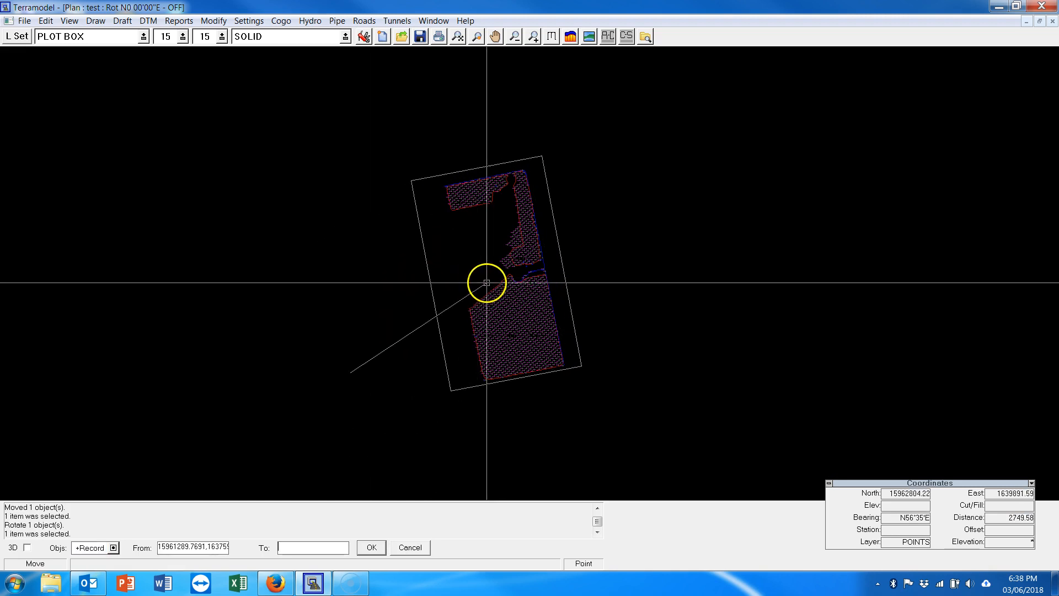
click(487, 283)
Start a DynaView and pick the plot box by its southern edge near the southeast corner as the boundary
scroll(640, 314, up, 1)
text(dv)
key(Return)
click(588, 410)
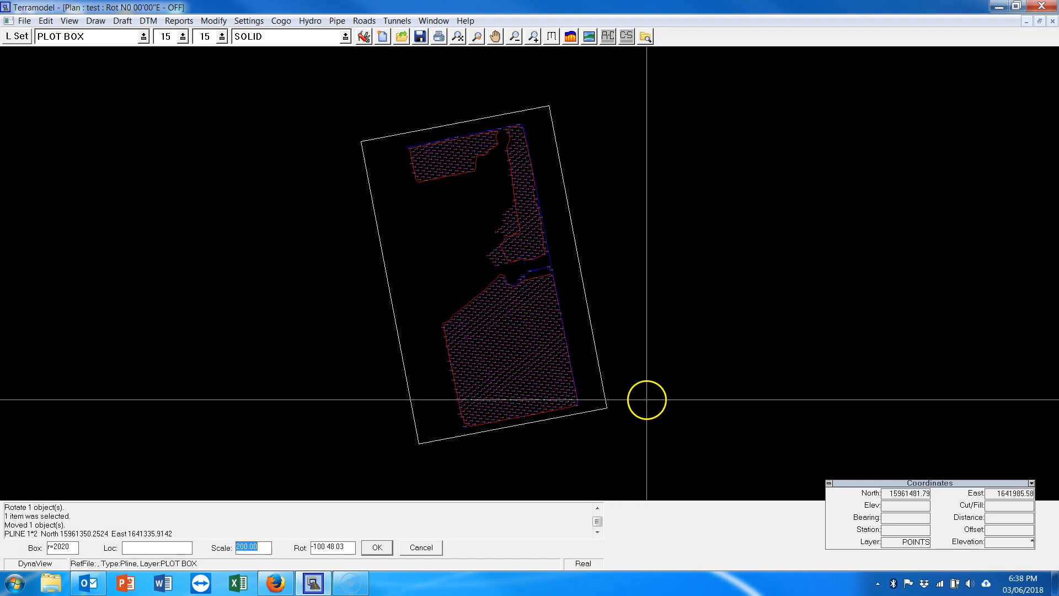
key(Escape)
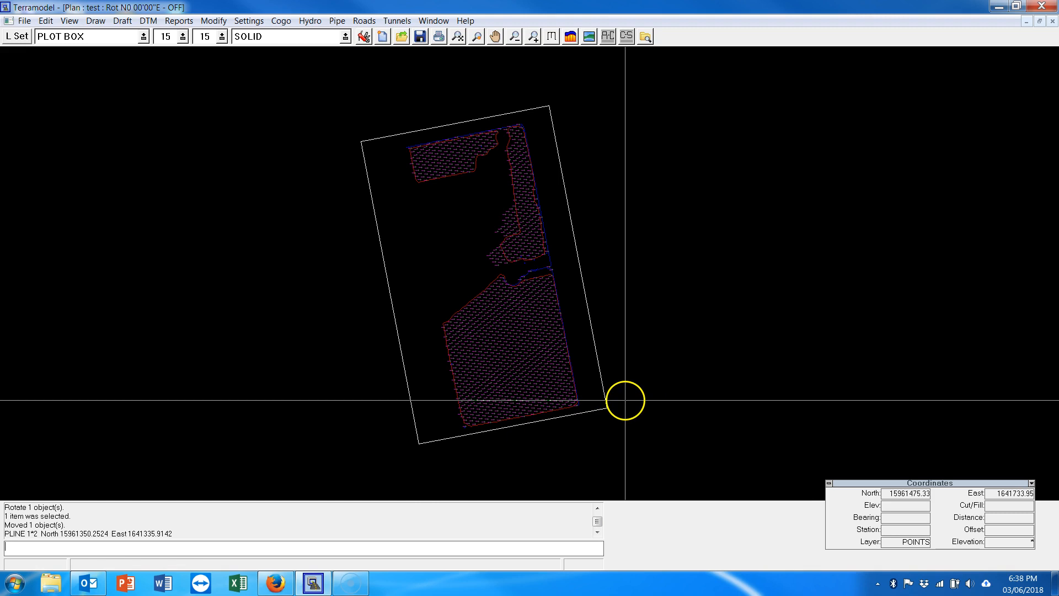
key(Return)
click(600, 417)
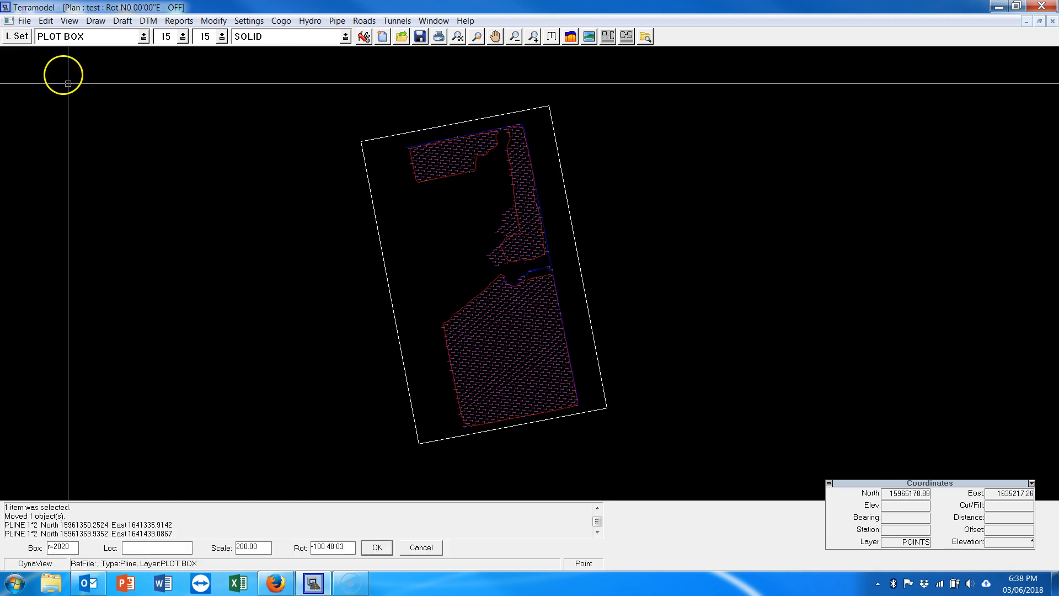
Place the DynaView at scale 200 on the 13 x 19 landscape sheet, snapped to the drawing area's lower-left endpoint above the title block
click(65, 21)
click(83, 33)
click(105, 544)
scroll(596, 371, up, 6)
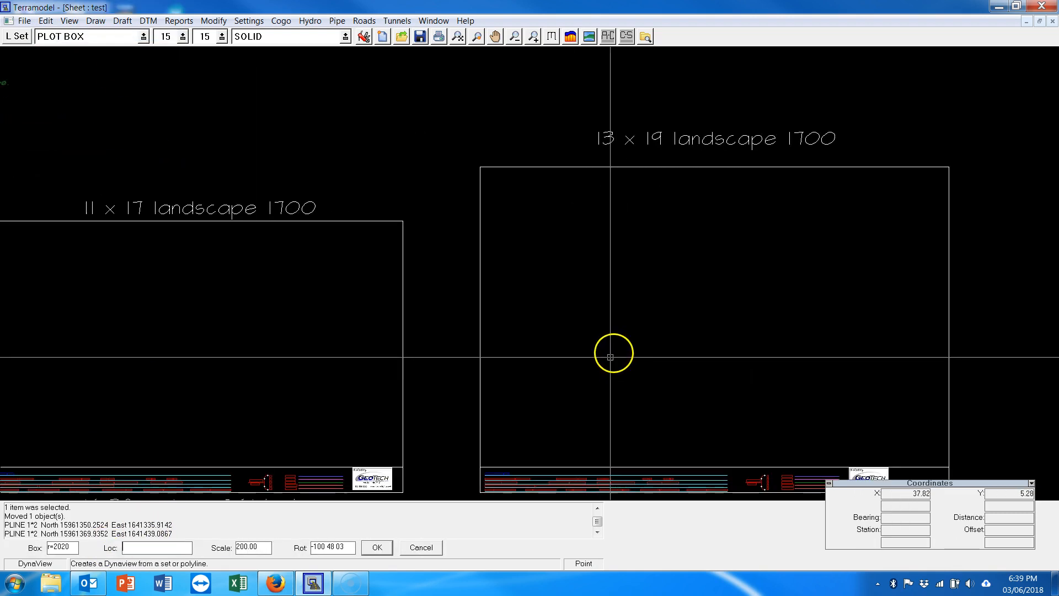
right_click(553, 142)
click(570, 197)
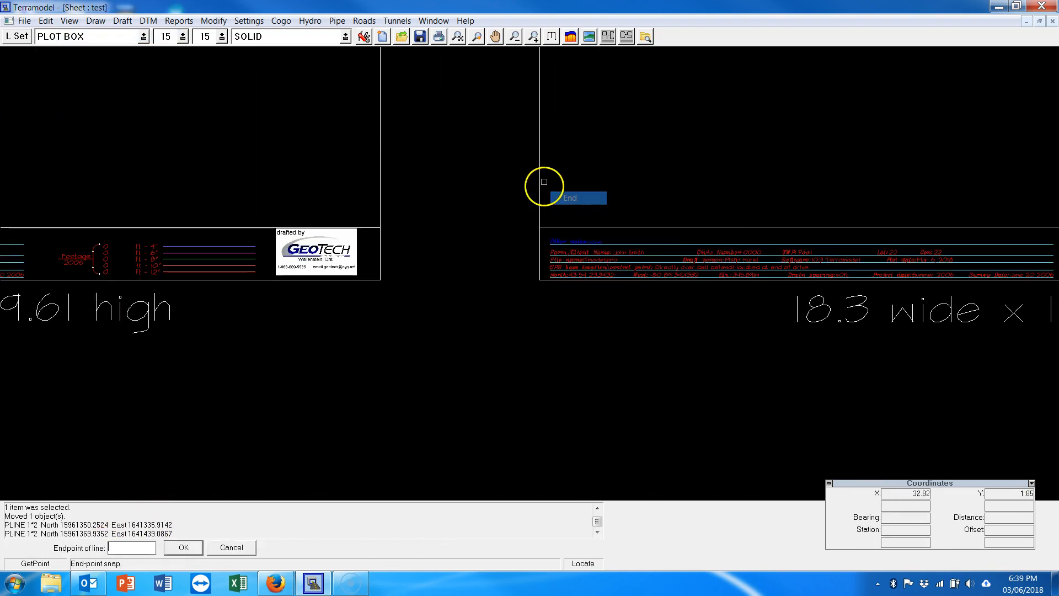
click(565, 230)
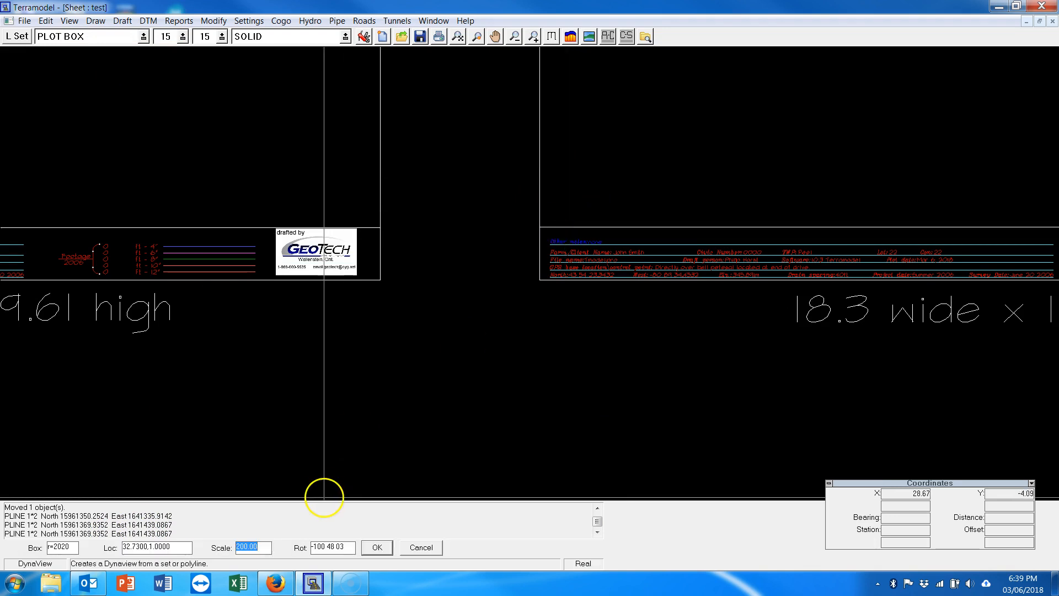
click(373, 546)
Examine the DynaView's fit on the 13 x 19 landscape sheet and the legibility of its elevation labels
scroll(621, 160, down, 6)
scroll(759, 203, up, 5)
middle_drag(588, 315, 655, 229)
scroll(702, 319, up, 3)
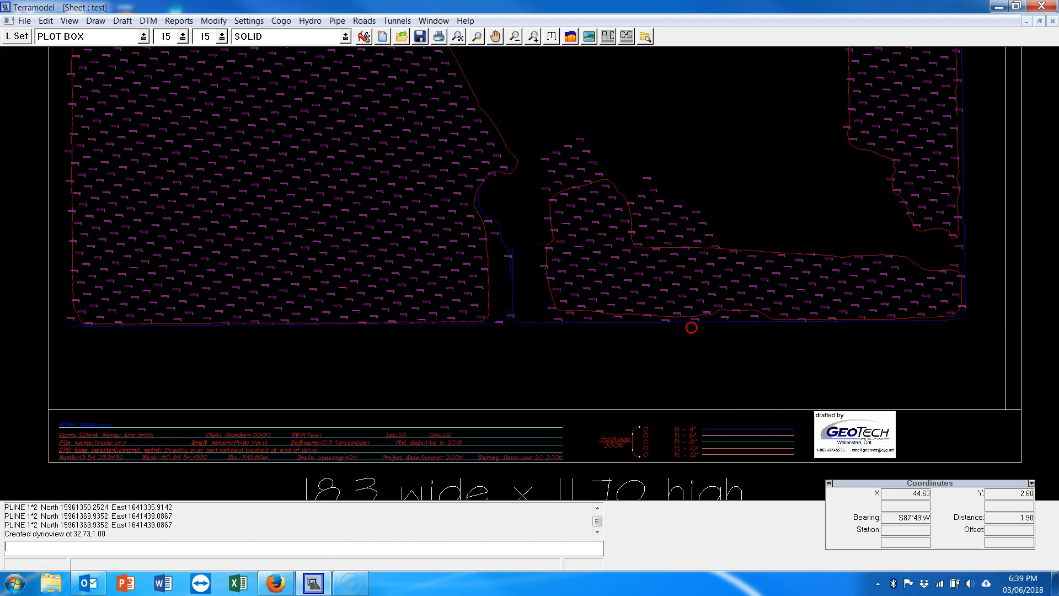
scroll(692, 324, up, 5)
scroll(685, 325, down, 1)
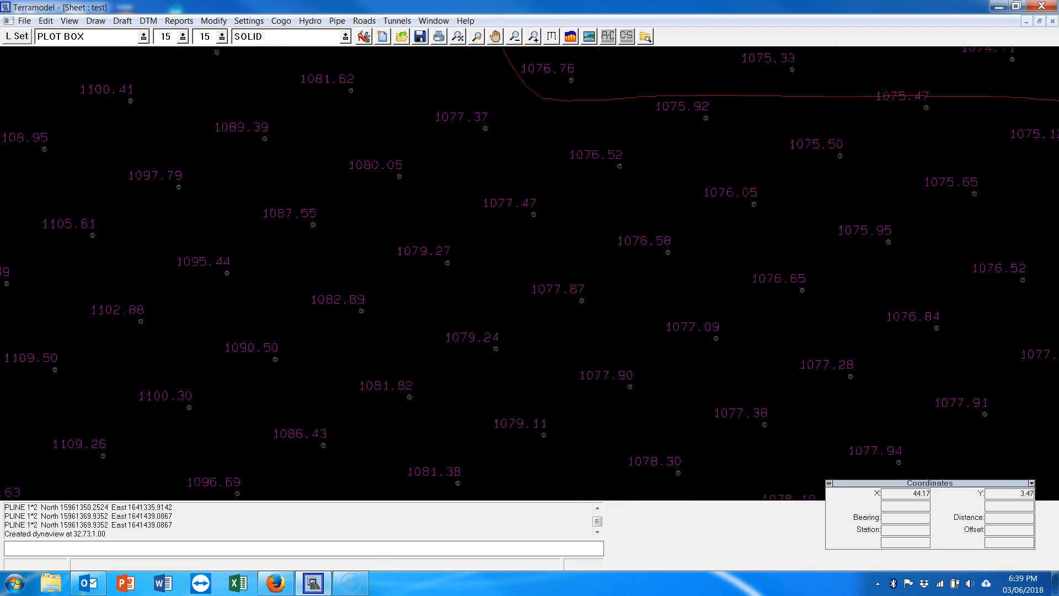
scroll(508, 374, down, 4)
scroll(518, 382, down, 3)
middle_drag(531, 360, 629, 435)
Return to the plan view and select all TOPO layer points by layer for labelling with text
key(ctrl+Tab)
scroll(629, 374, up, 5)
click(120, 21)
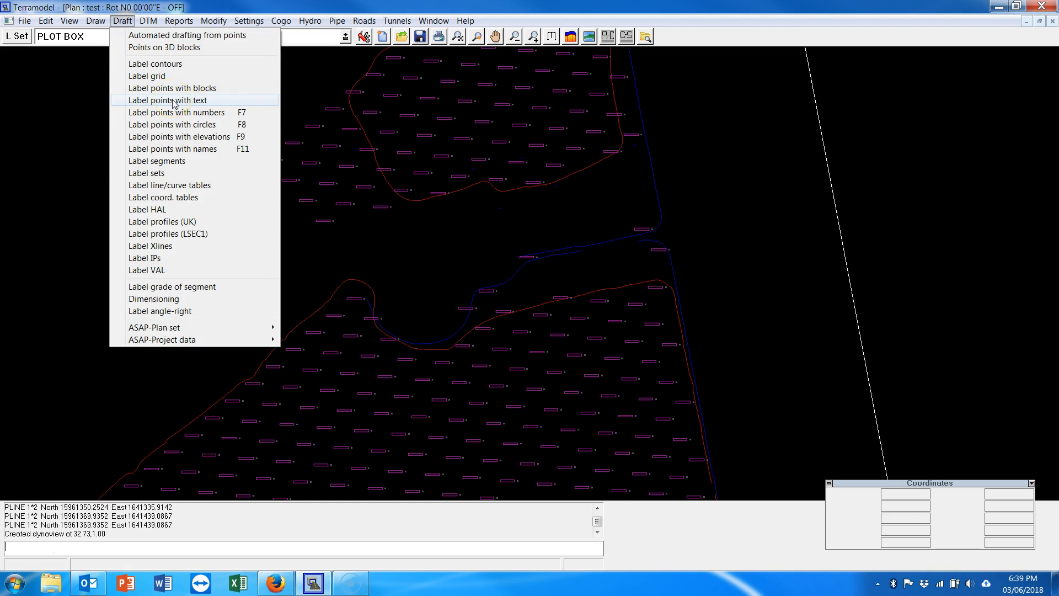
click(174, 103)
key(l)
click(391, 210)
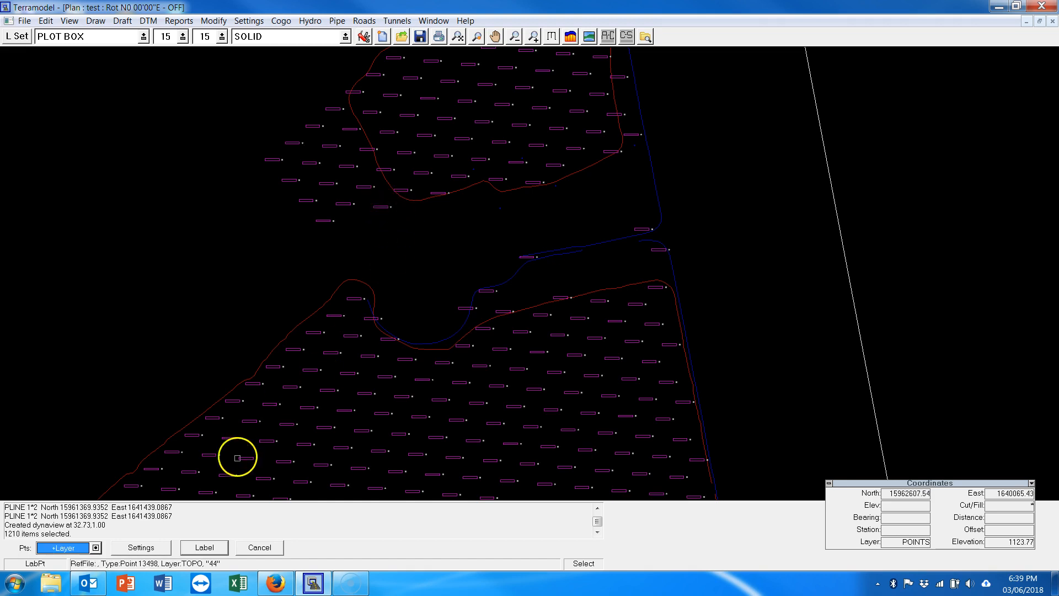
Set the elevation label height to 0.03 and label the selected points
click(141, 547)
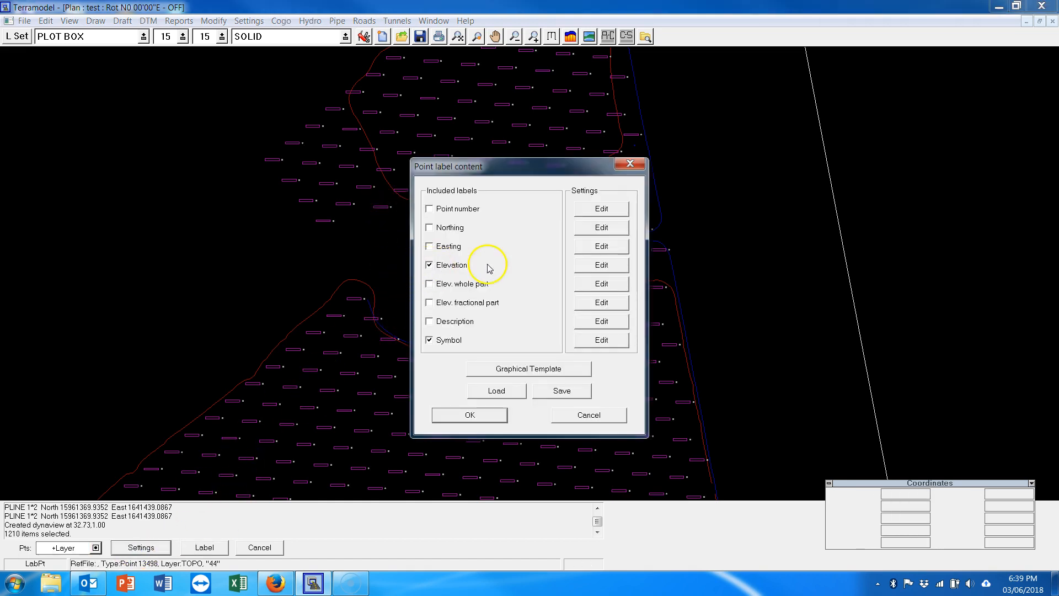
click(610, 267)
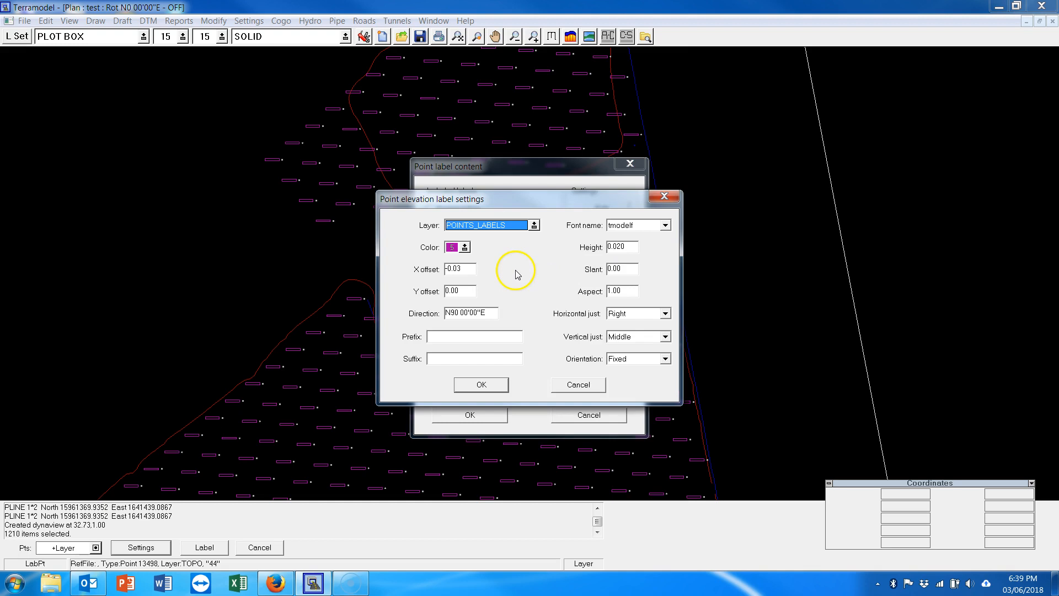
click(636, 246)
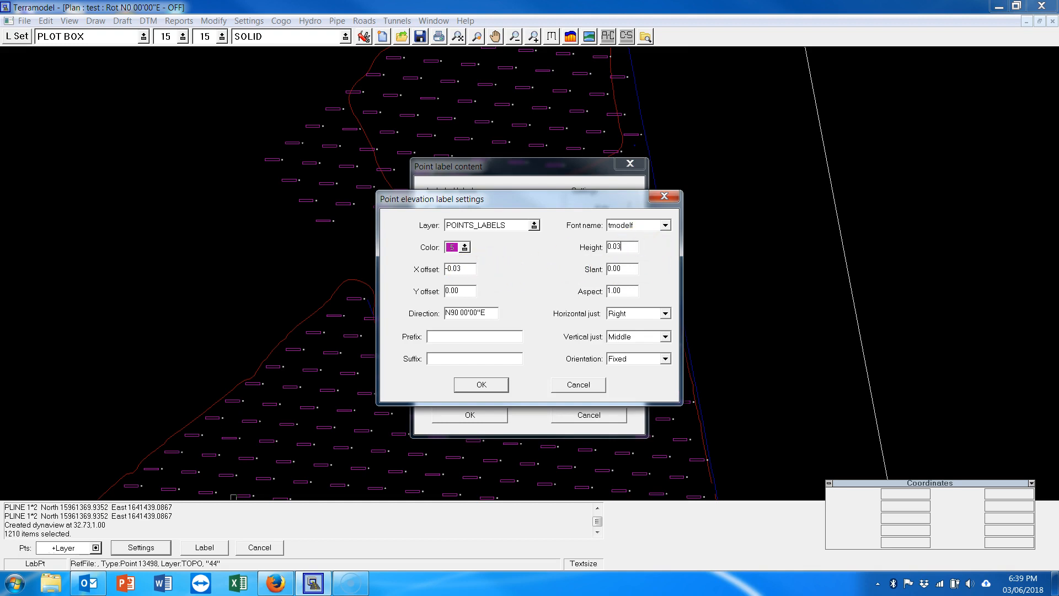
click(485, 385)
click(442, 415)
click(212, 548)
Check the new elevation labels across the southern, eastern and northwestern fields in plan and in the sheet's DynaView
scroll(384, 319, up, 2)
middle_drag(553, 435, 629, 217)
scroll(656, 215, down, 2)
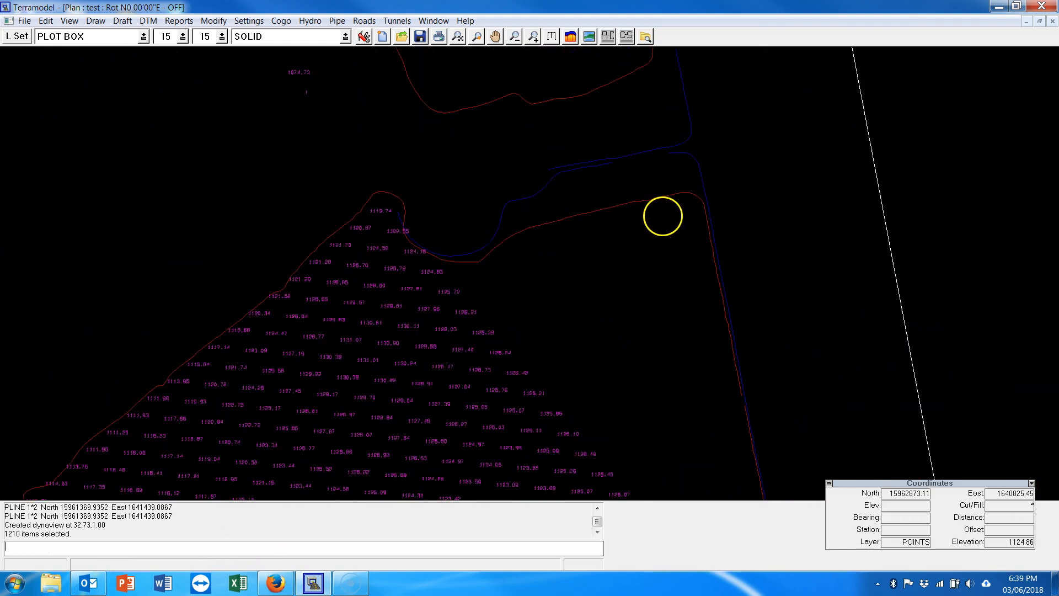
middle_drag(609, 424, 698, 219)
scroll(717, 218, up, 3)
scroll(526, 358, down, 3)
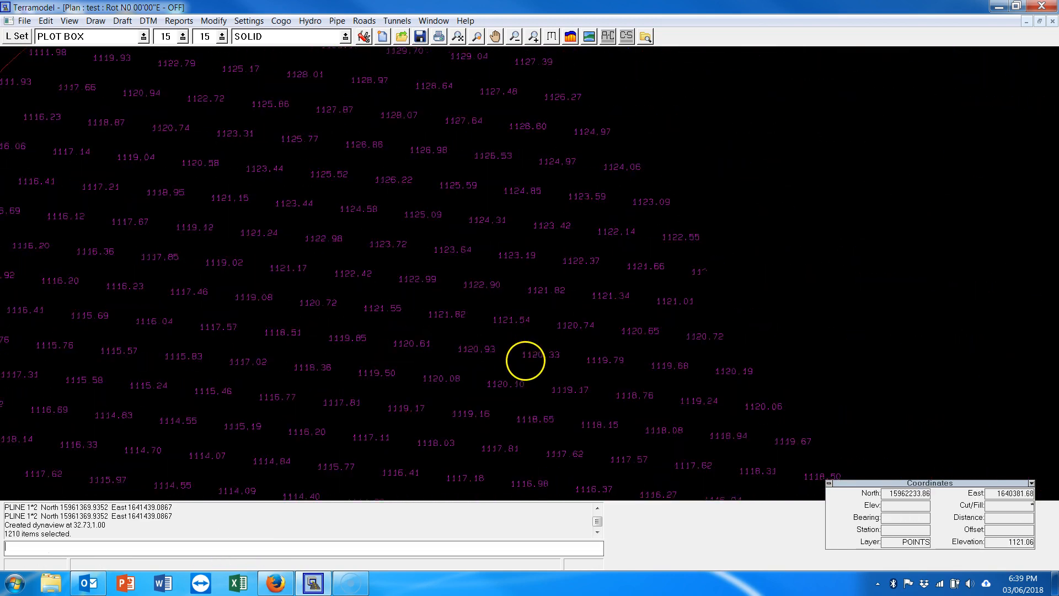
middle_drag(586, 177, 586, 303)
scroll(648, 347, up, 4)
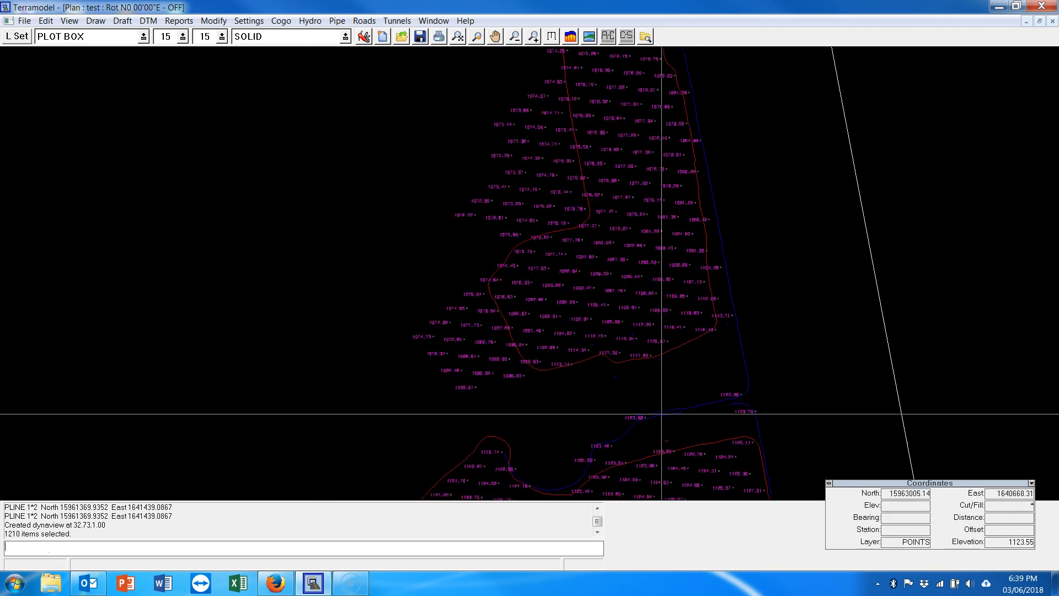
scroll(643, 308, down, 8)
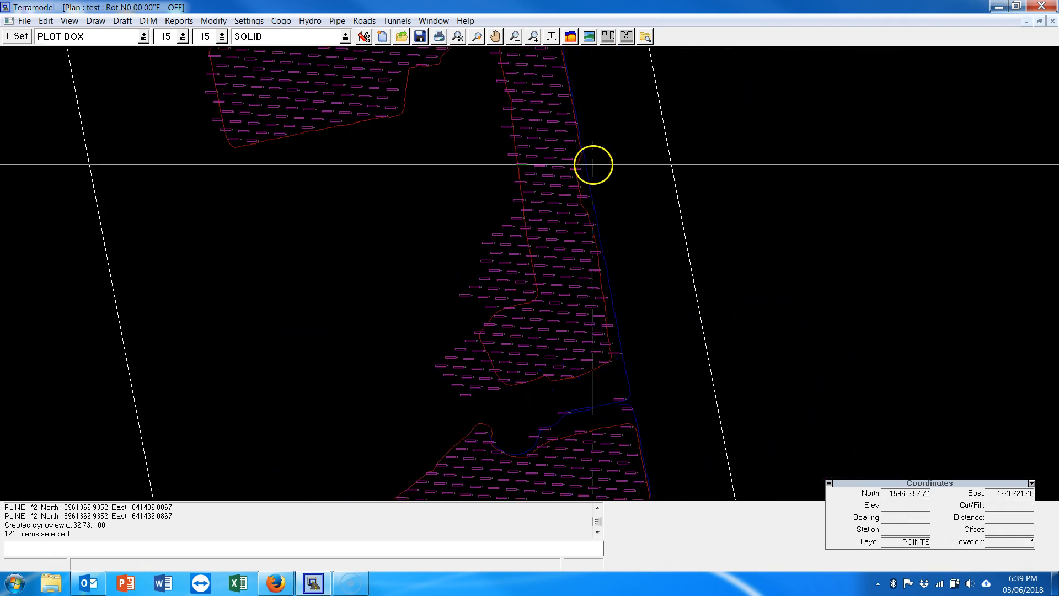
scroll(737, 393, up, 2)
middle_drag(659, 333, 515, 171)
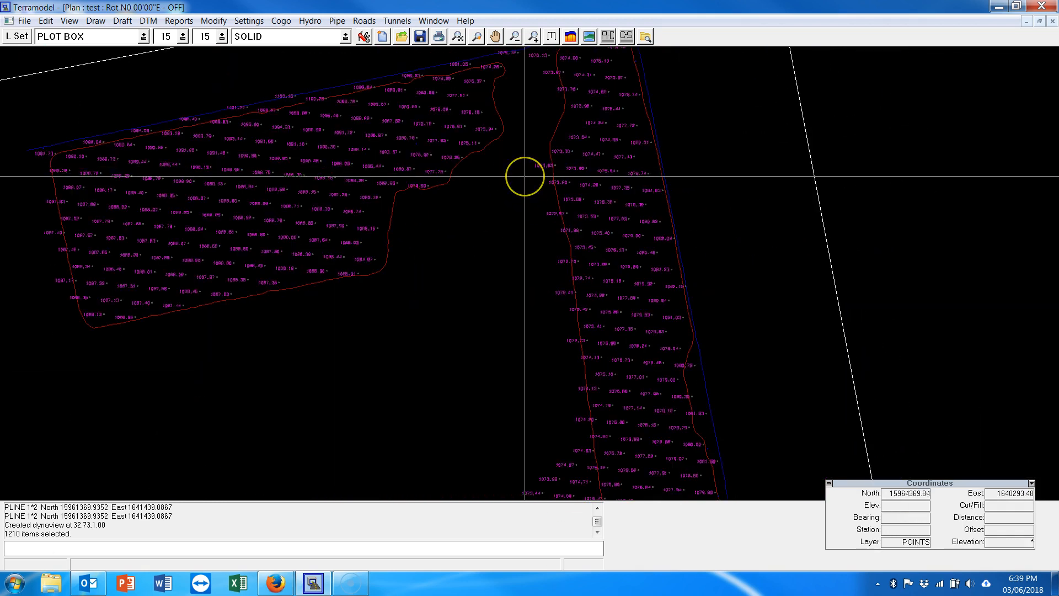
key(ctrl+Tab)
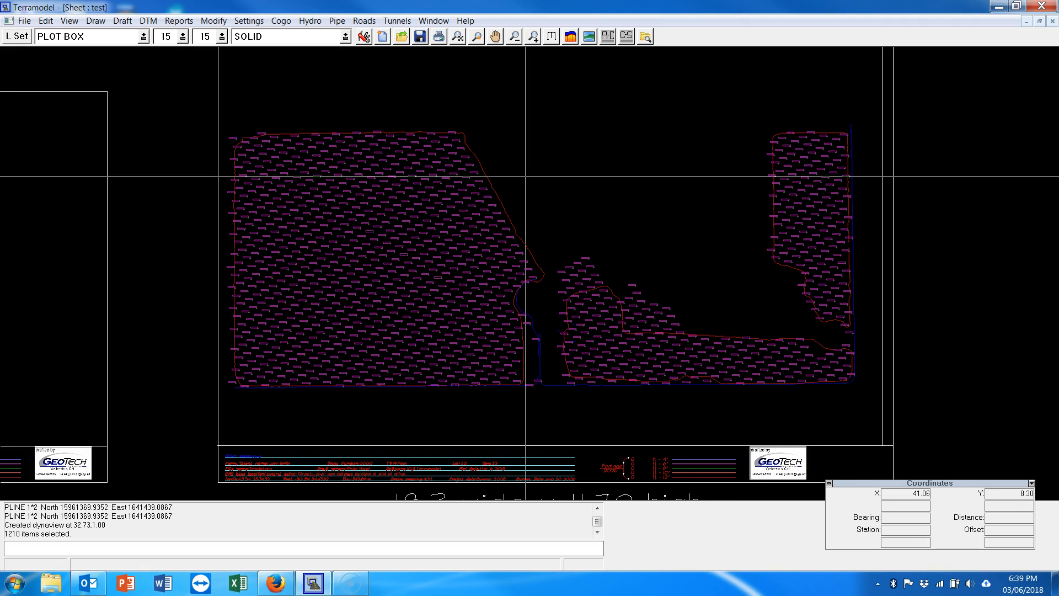
scroll(525, 177, up, 1)
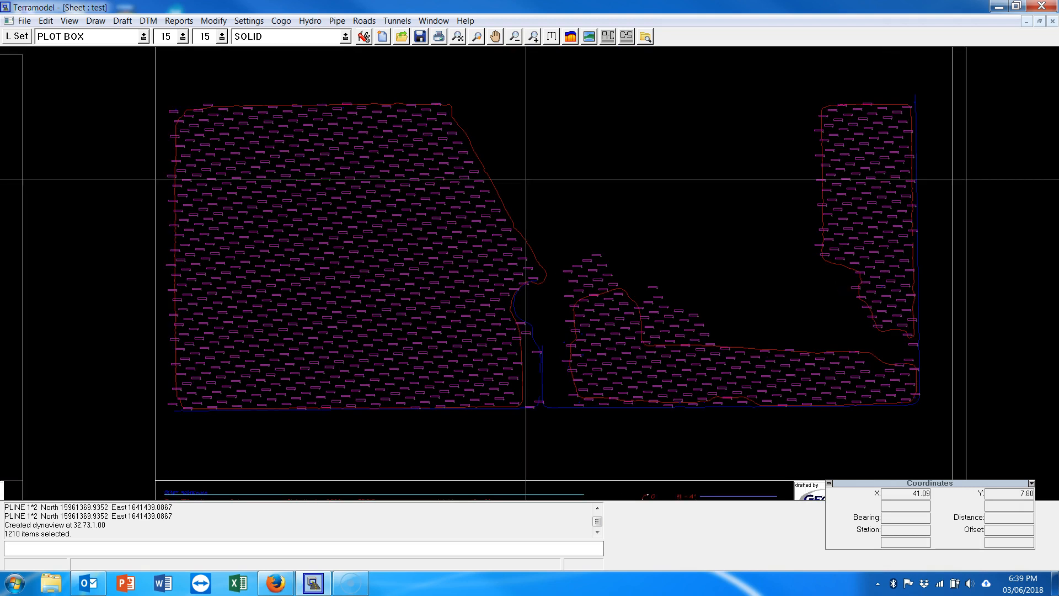
click(348, 586)
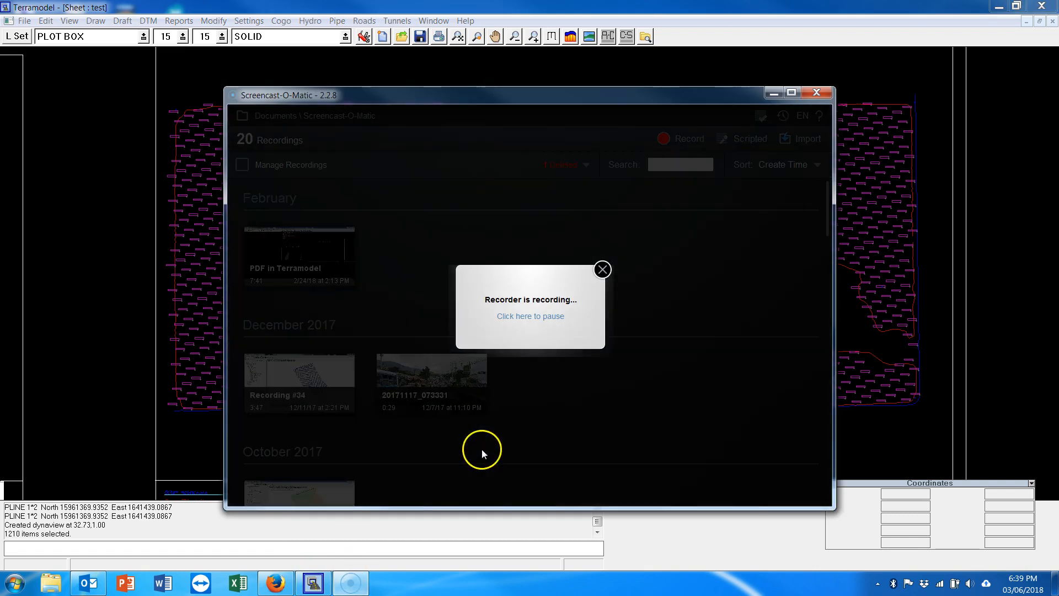